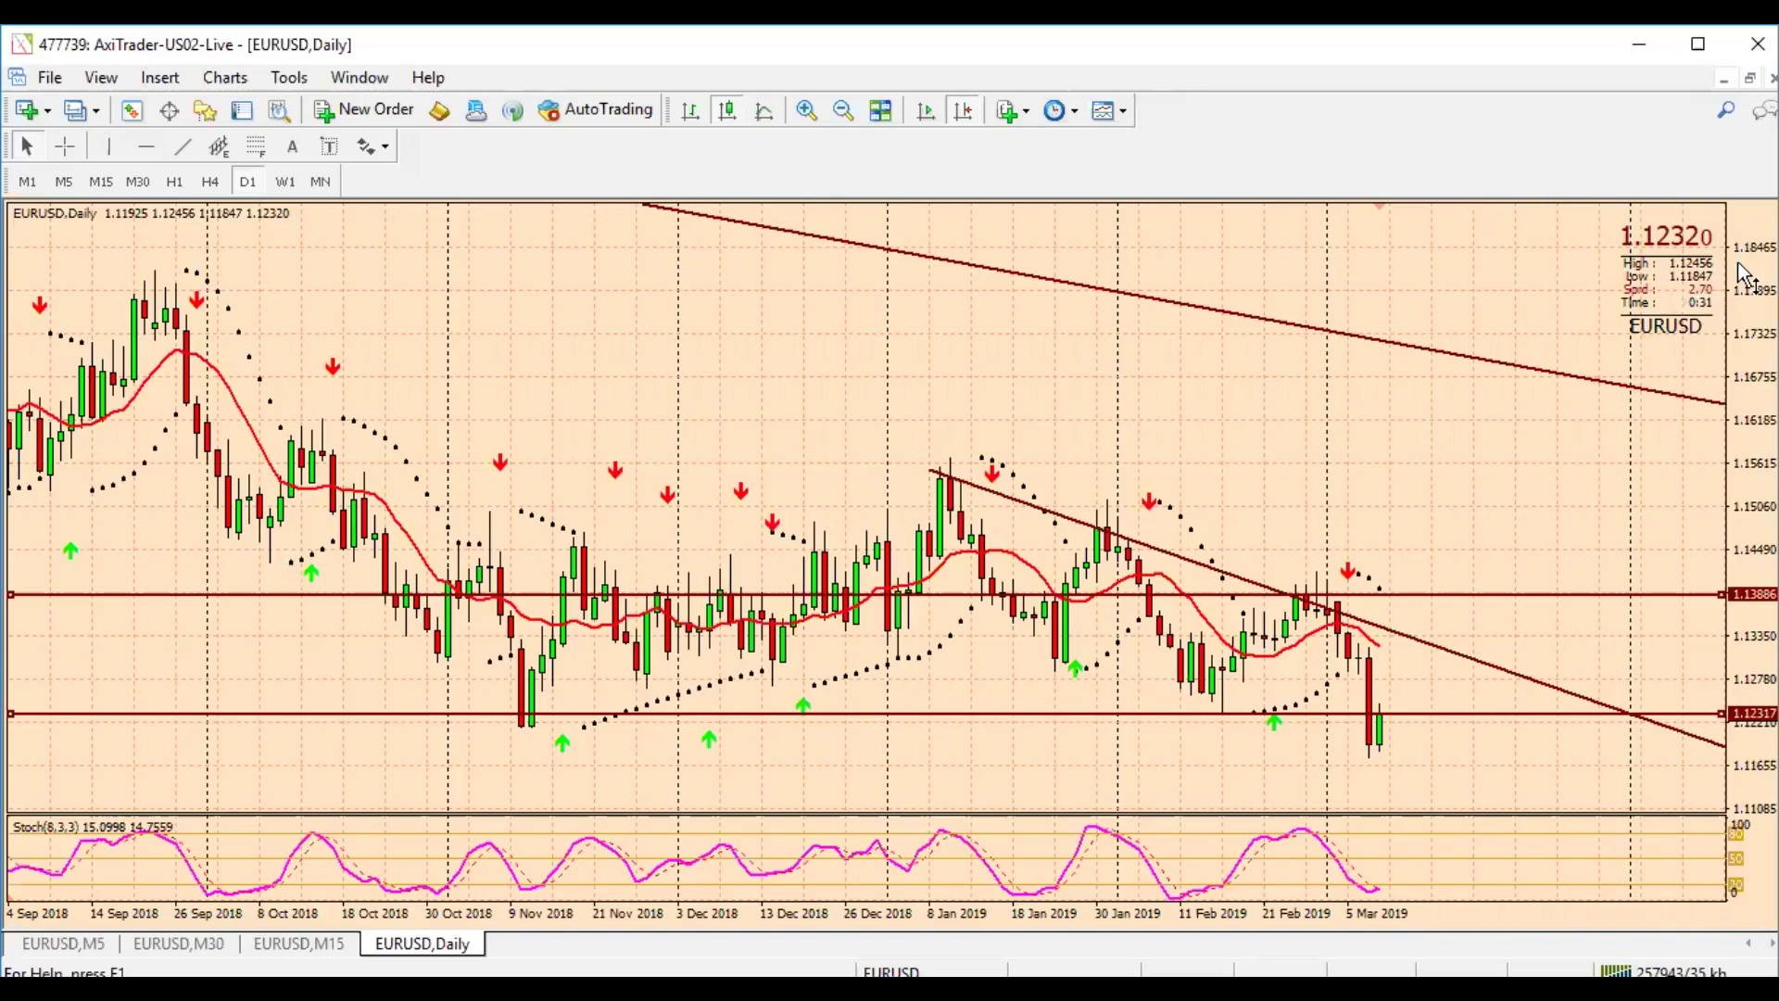
Compress the EURUSD daily chart vertically and scroll it back to late August 2018
left_click_drag(1741, 273, 1745, 333)
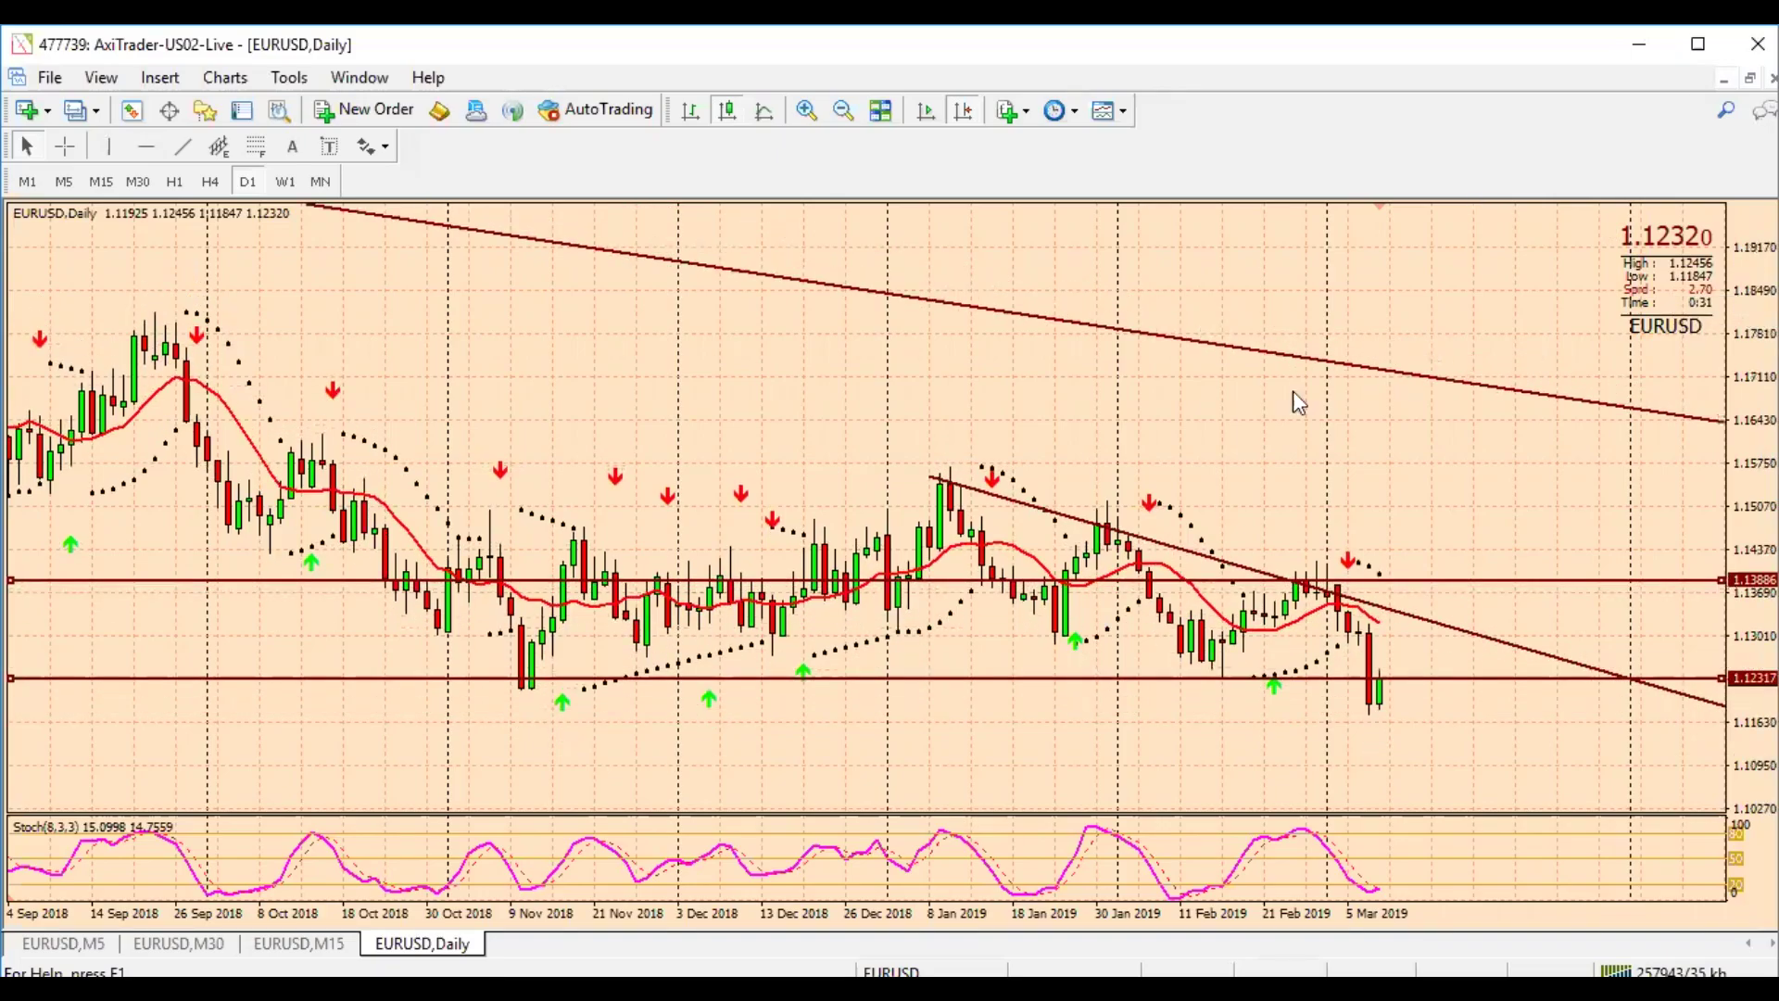
scroll(1228, 398, "up", 2)
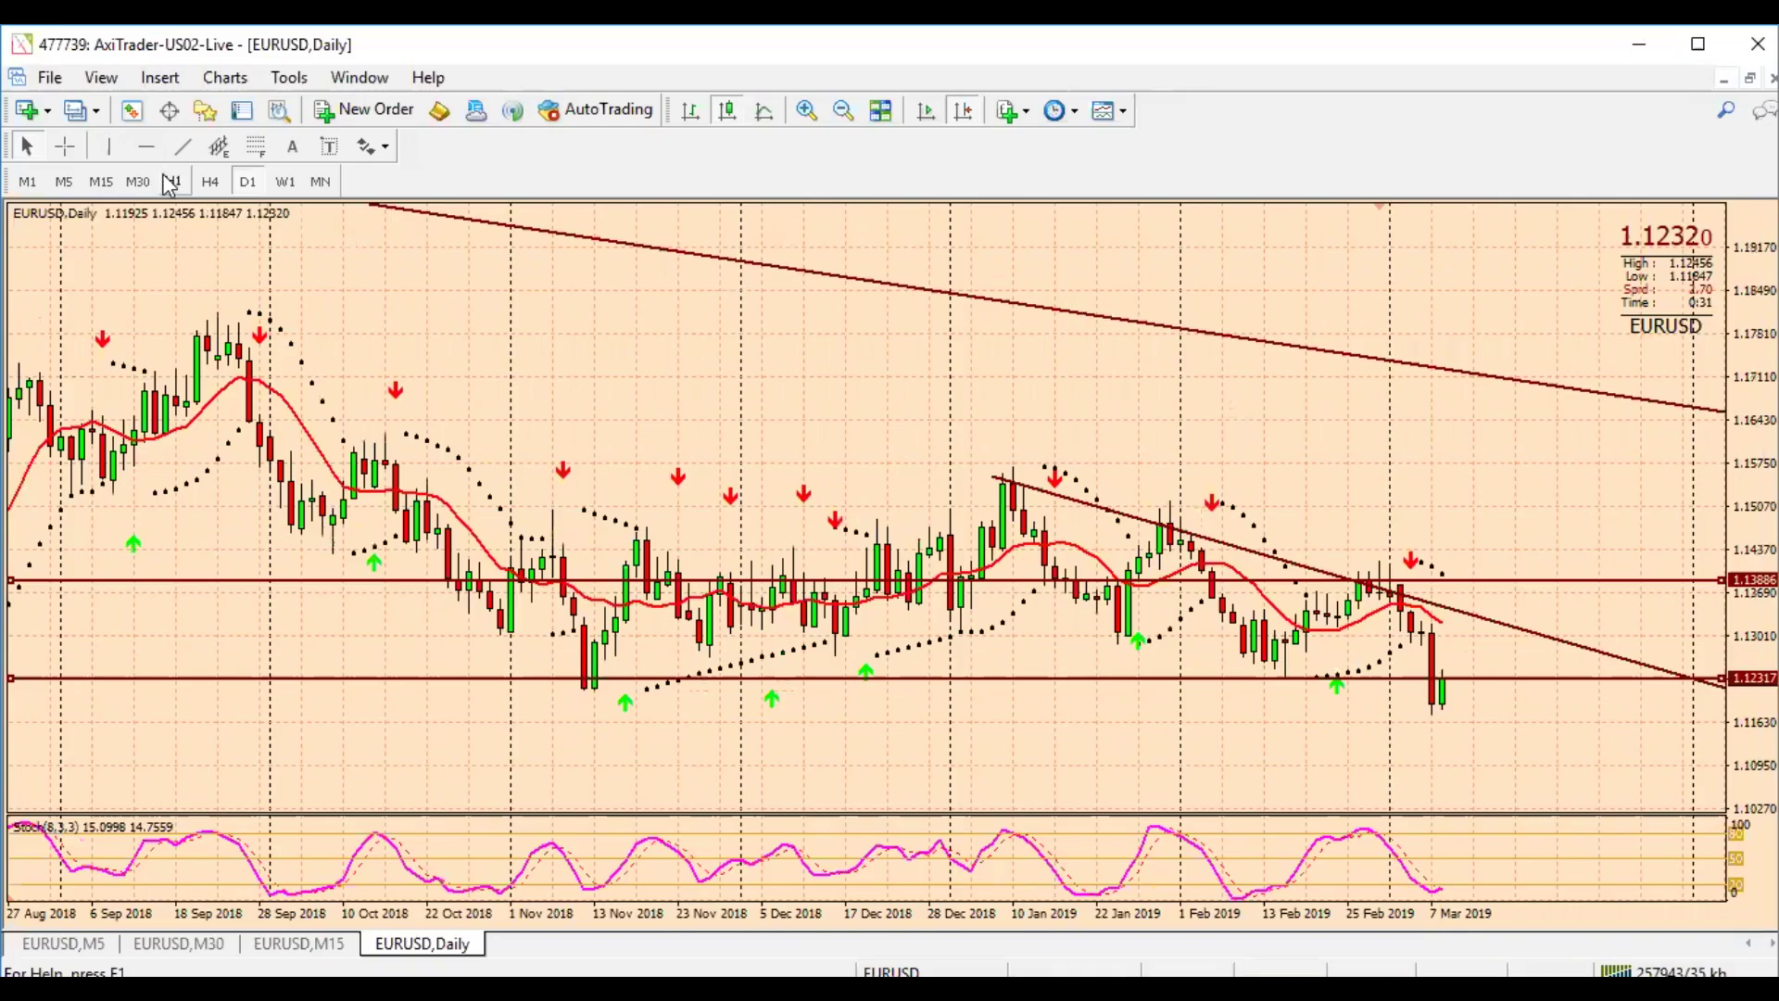
Turn on the crosshair and measure price distances from the latest bars to the 1.12317 support
left_click(64, 145)
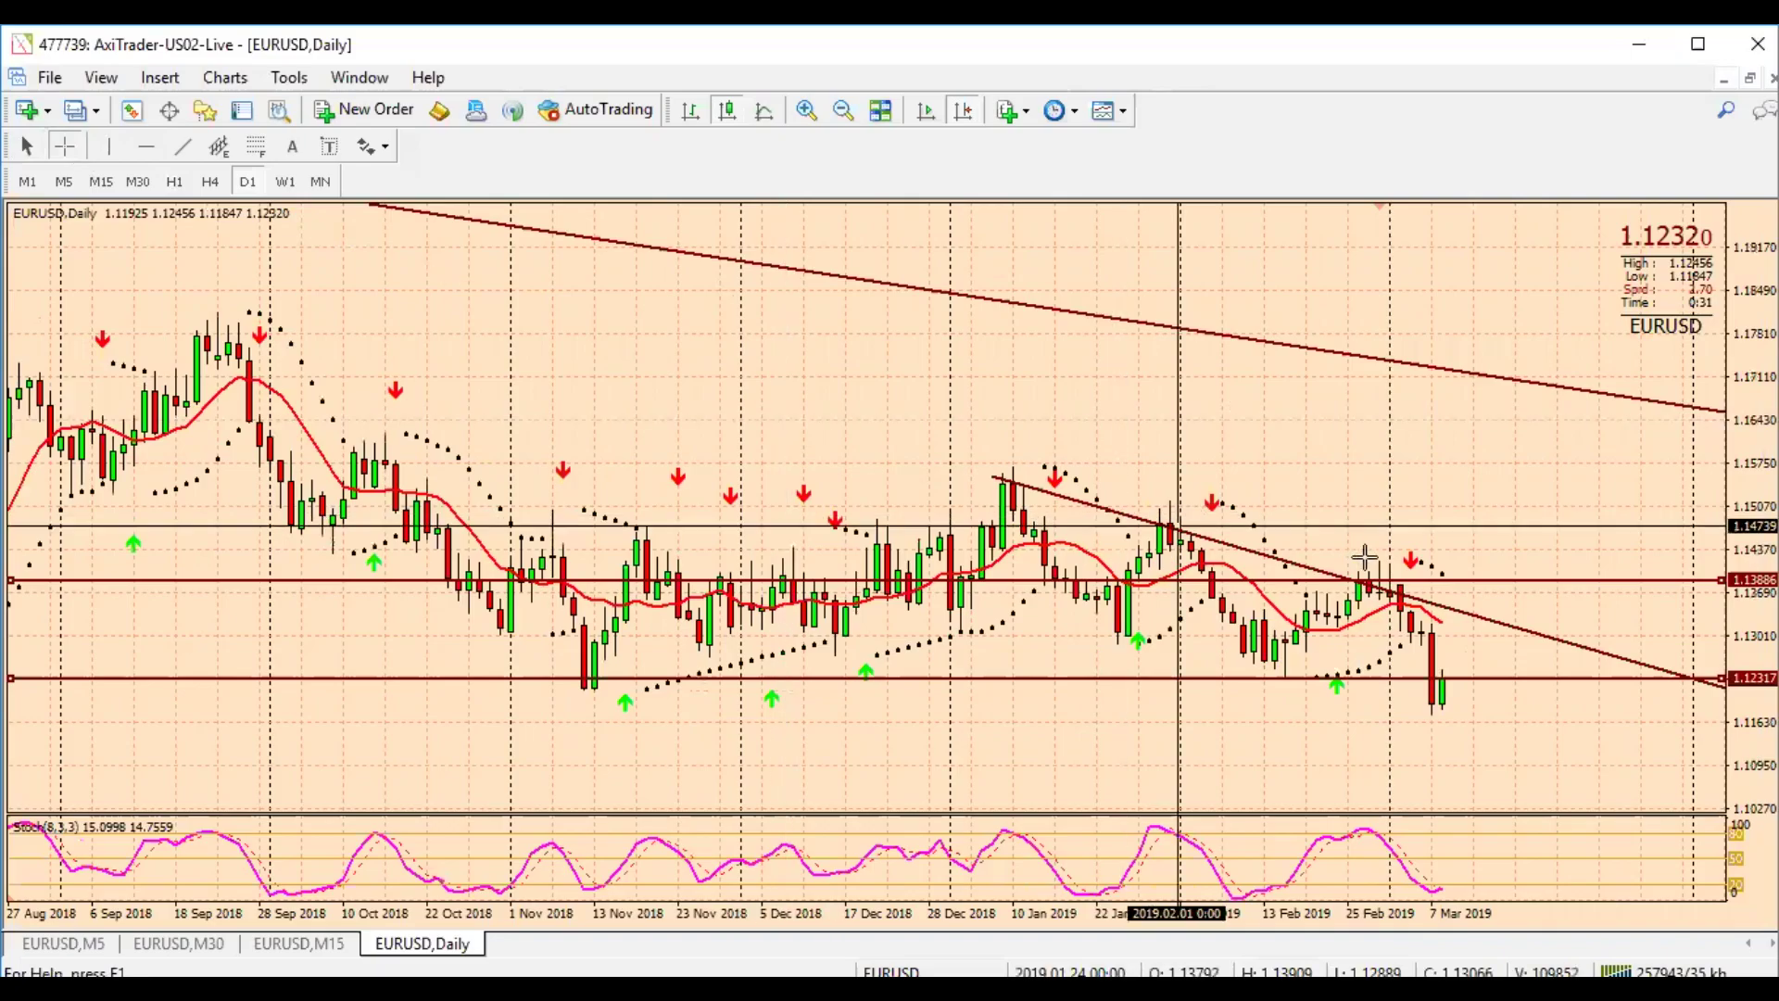
mouse_move(1353, 582)
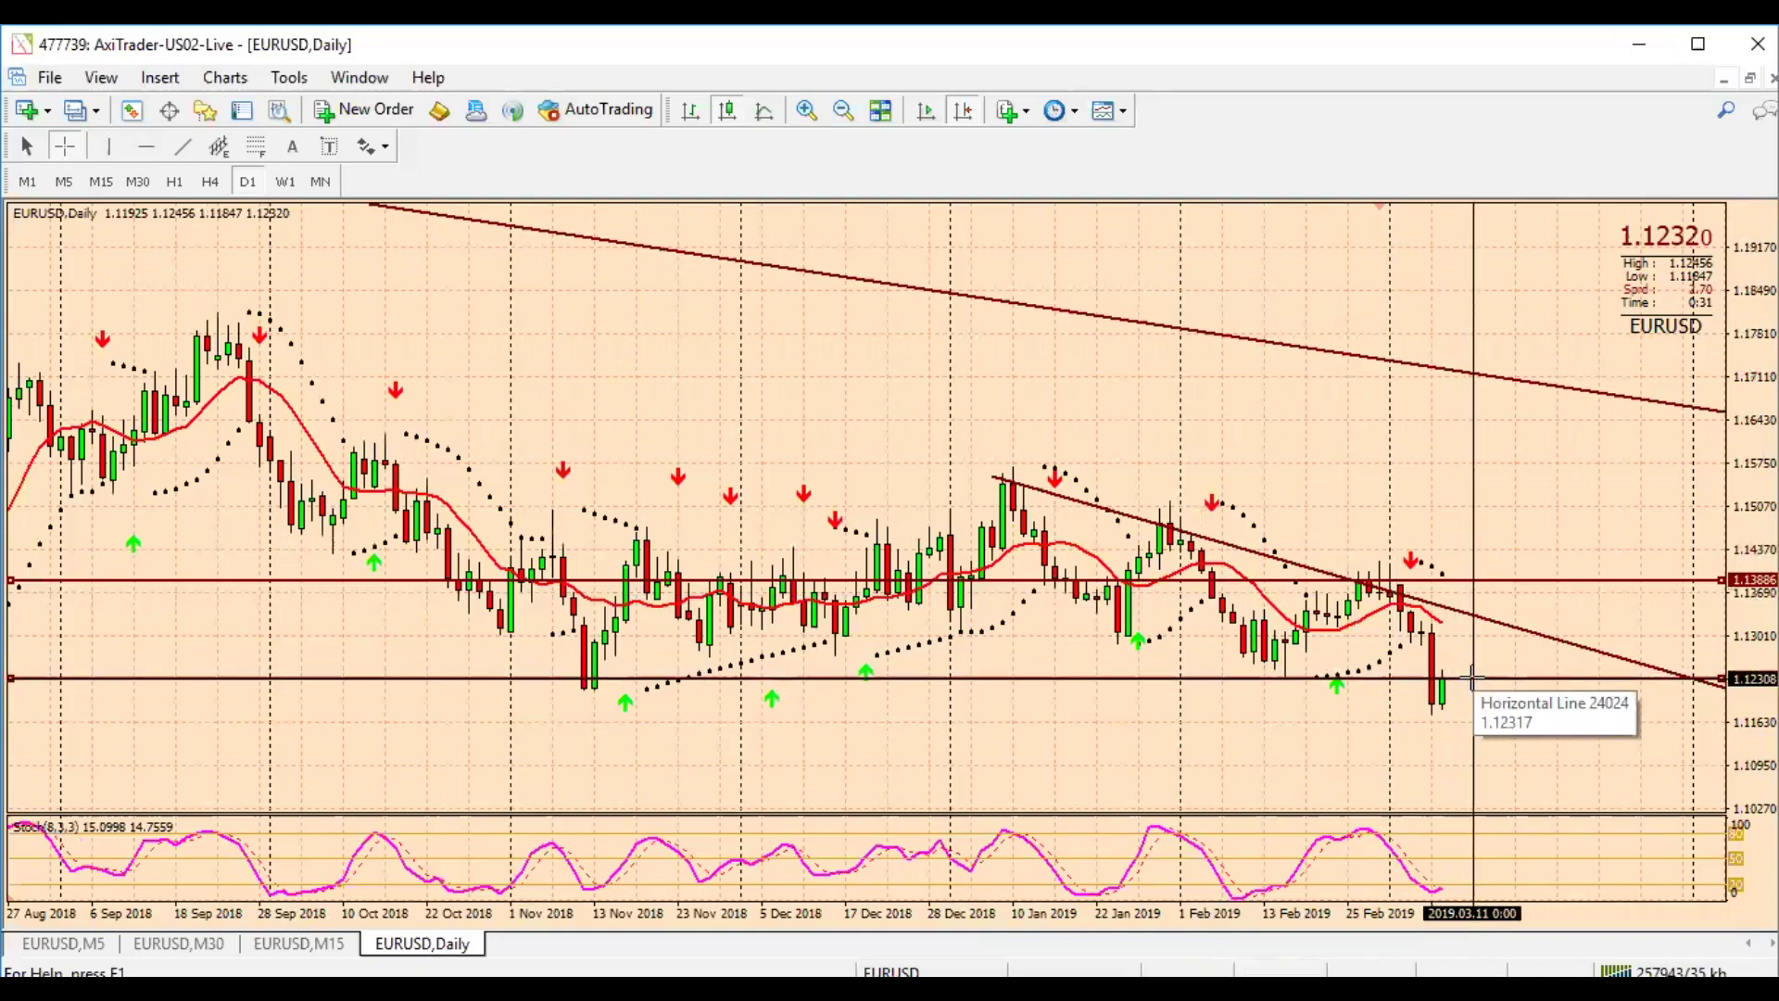
left_click_drag(1436, 677, 1477, 678)
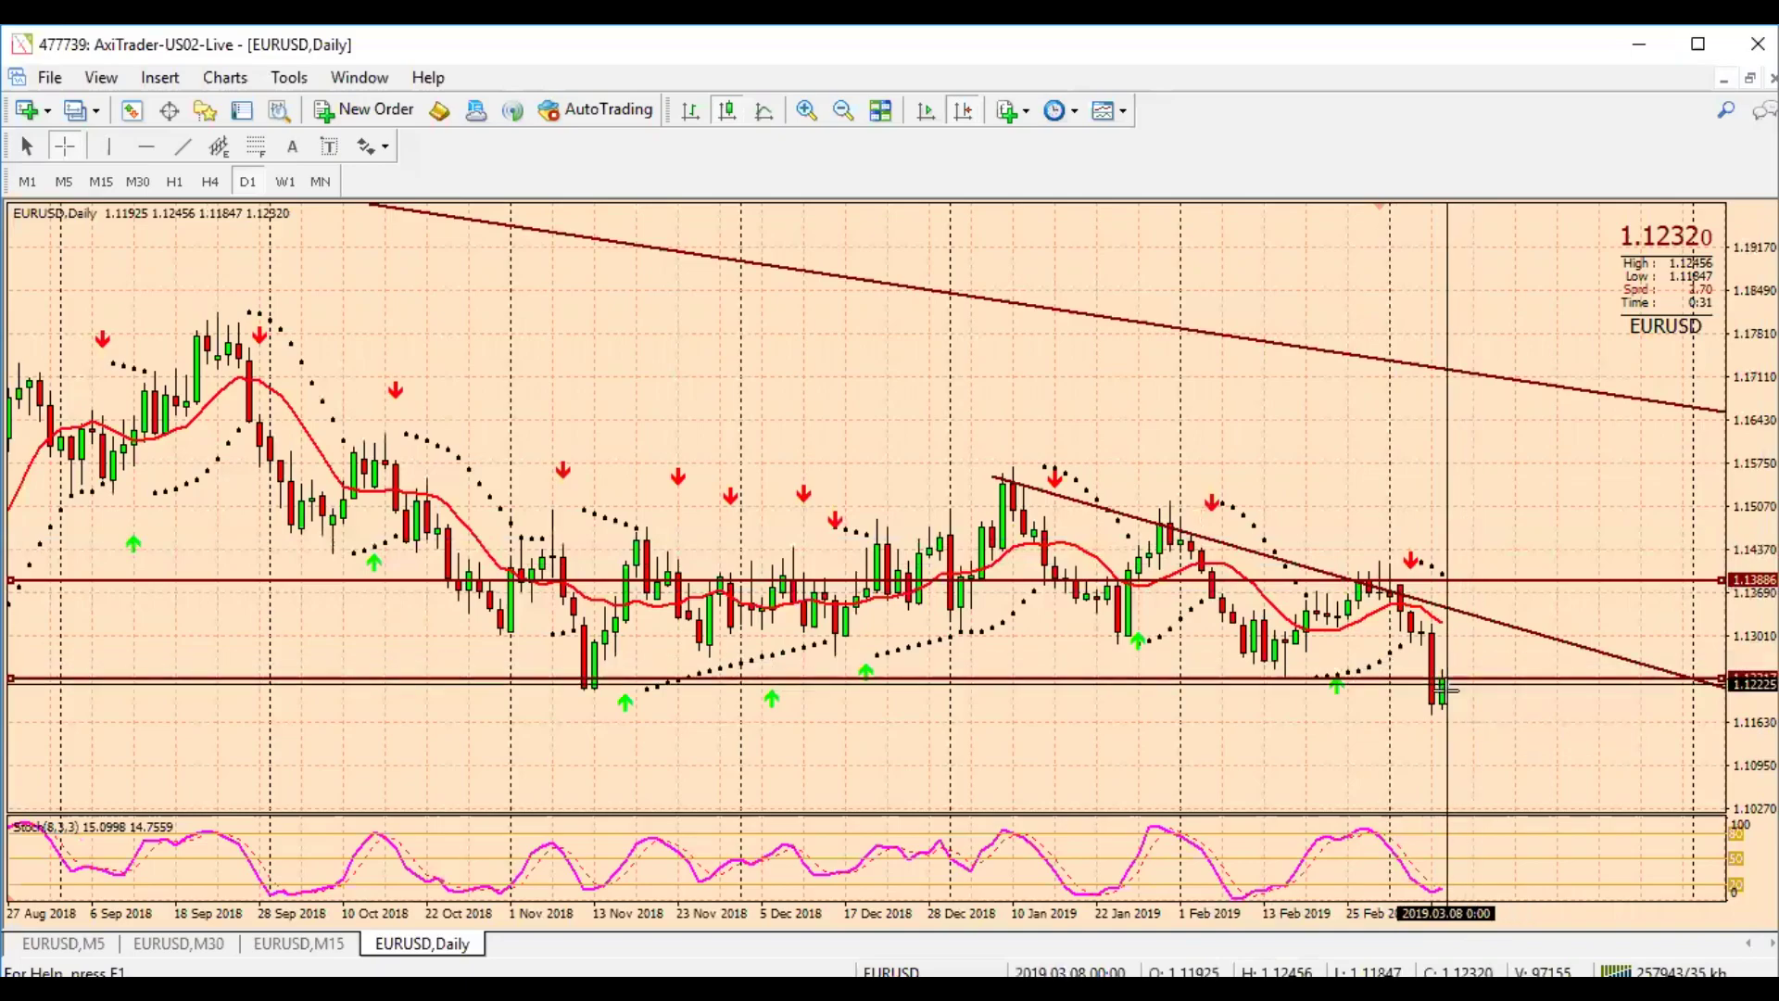
mouse_move(1450, 677)
left_click_drag(1450, 675, 1462, 677)
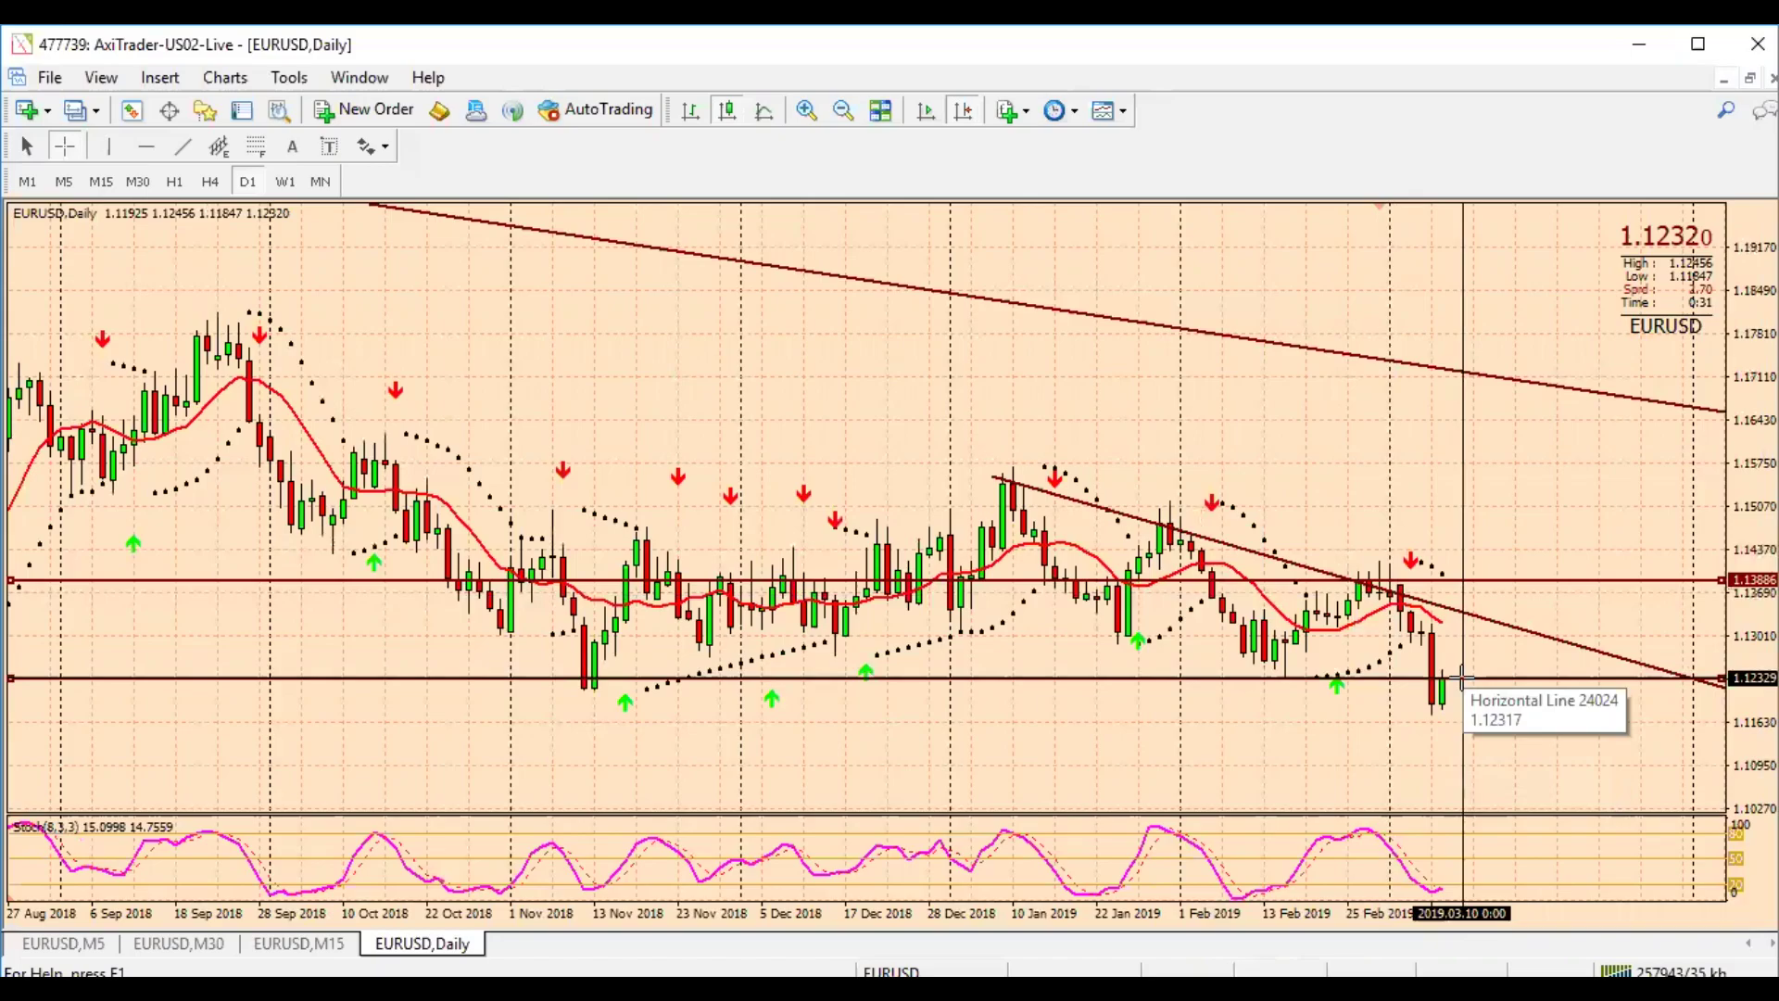
left_click_drag(1462, 677, 1435, 677)
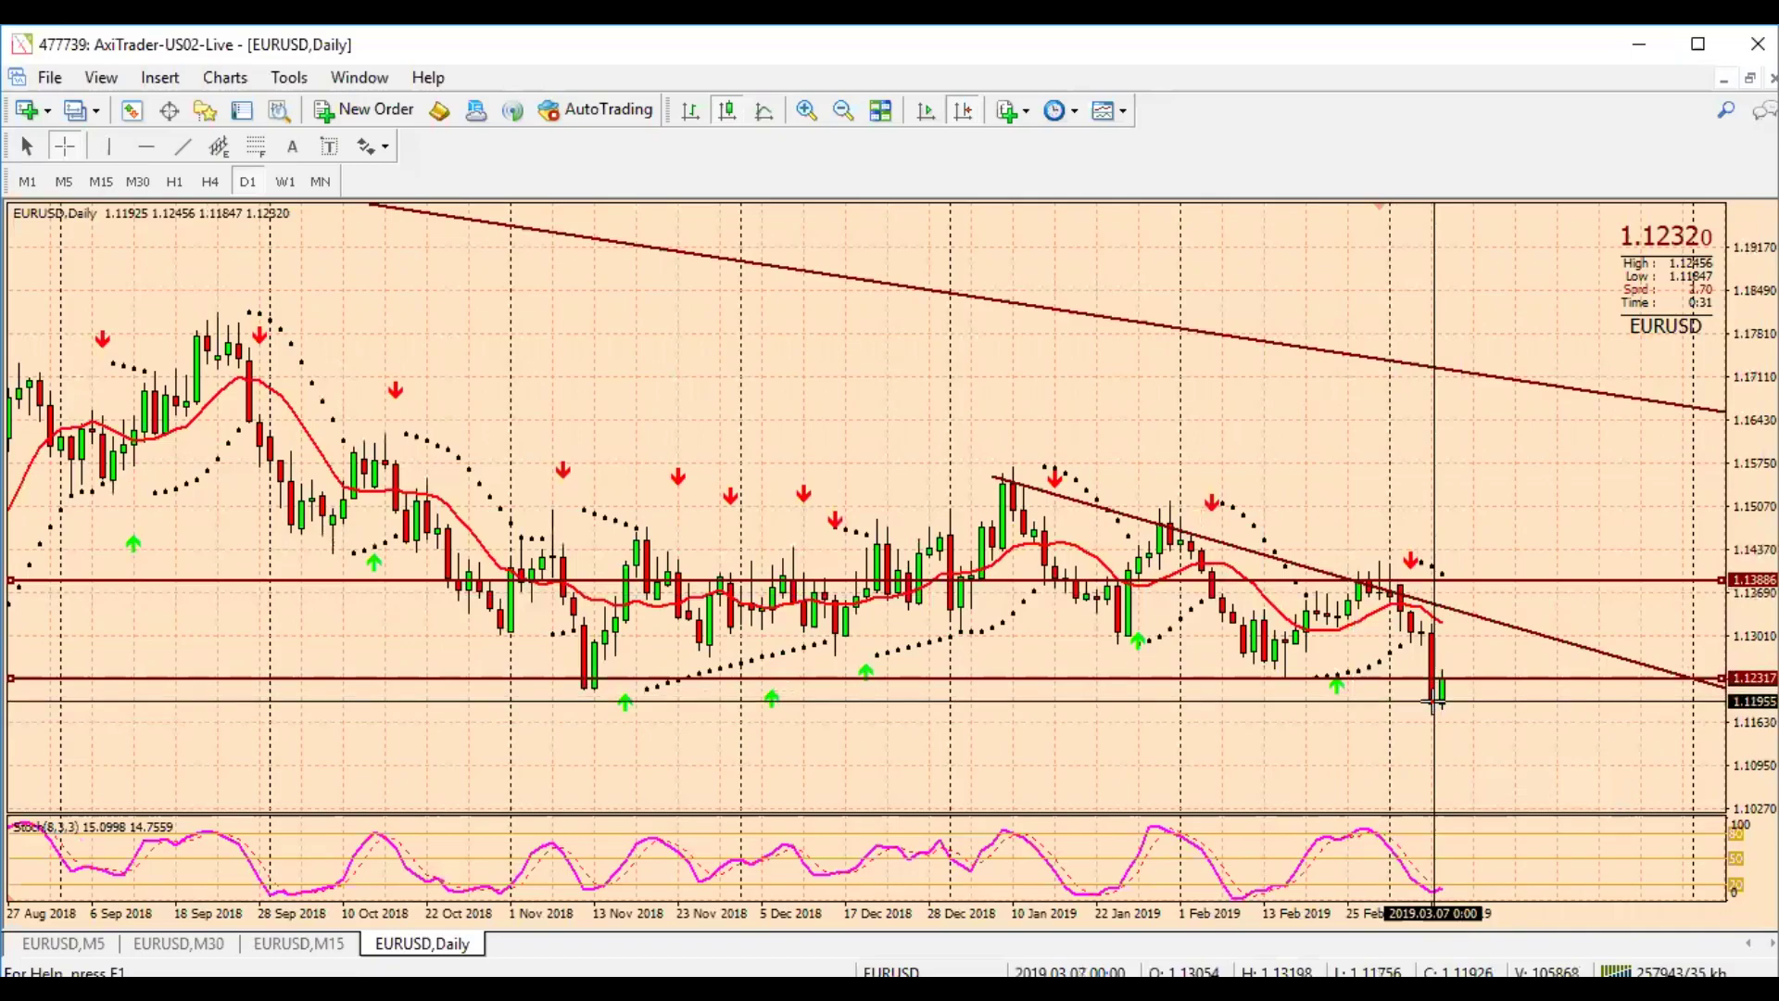
mouse_move(1434, 704)
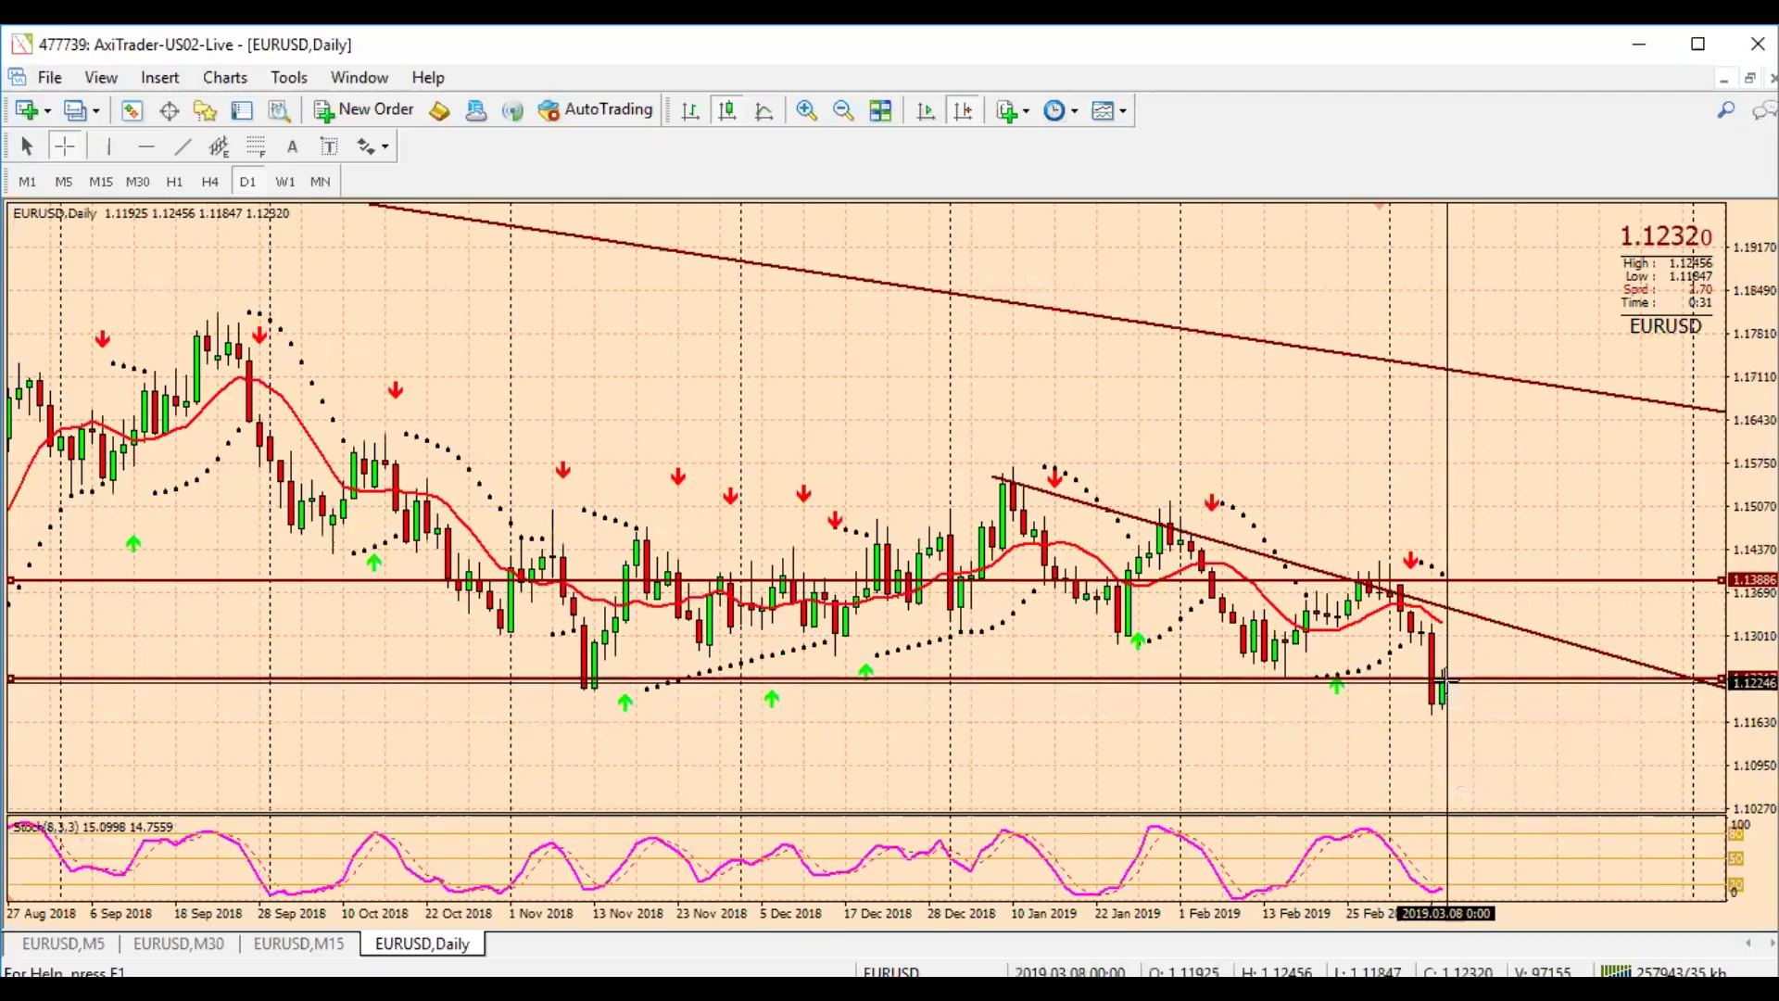
mouse_move(1448, 677)
left_mouse_down()
mouse_move(1503, 783)
mouse_move(1451, 708)
left_mouse_up()
left_click(65, 147)
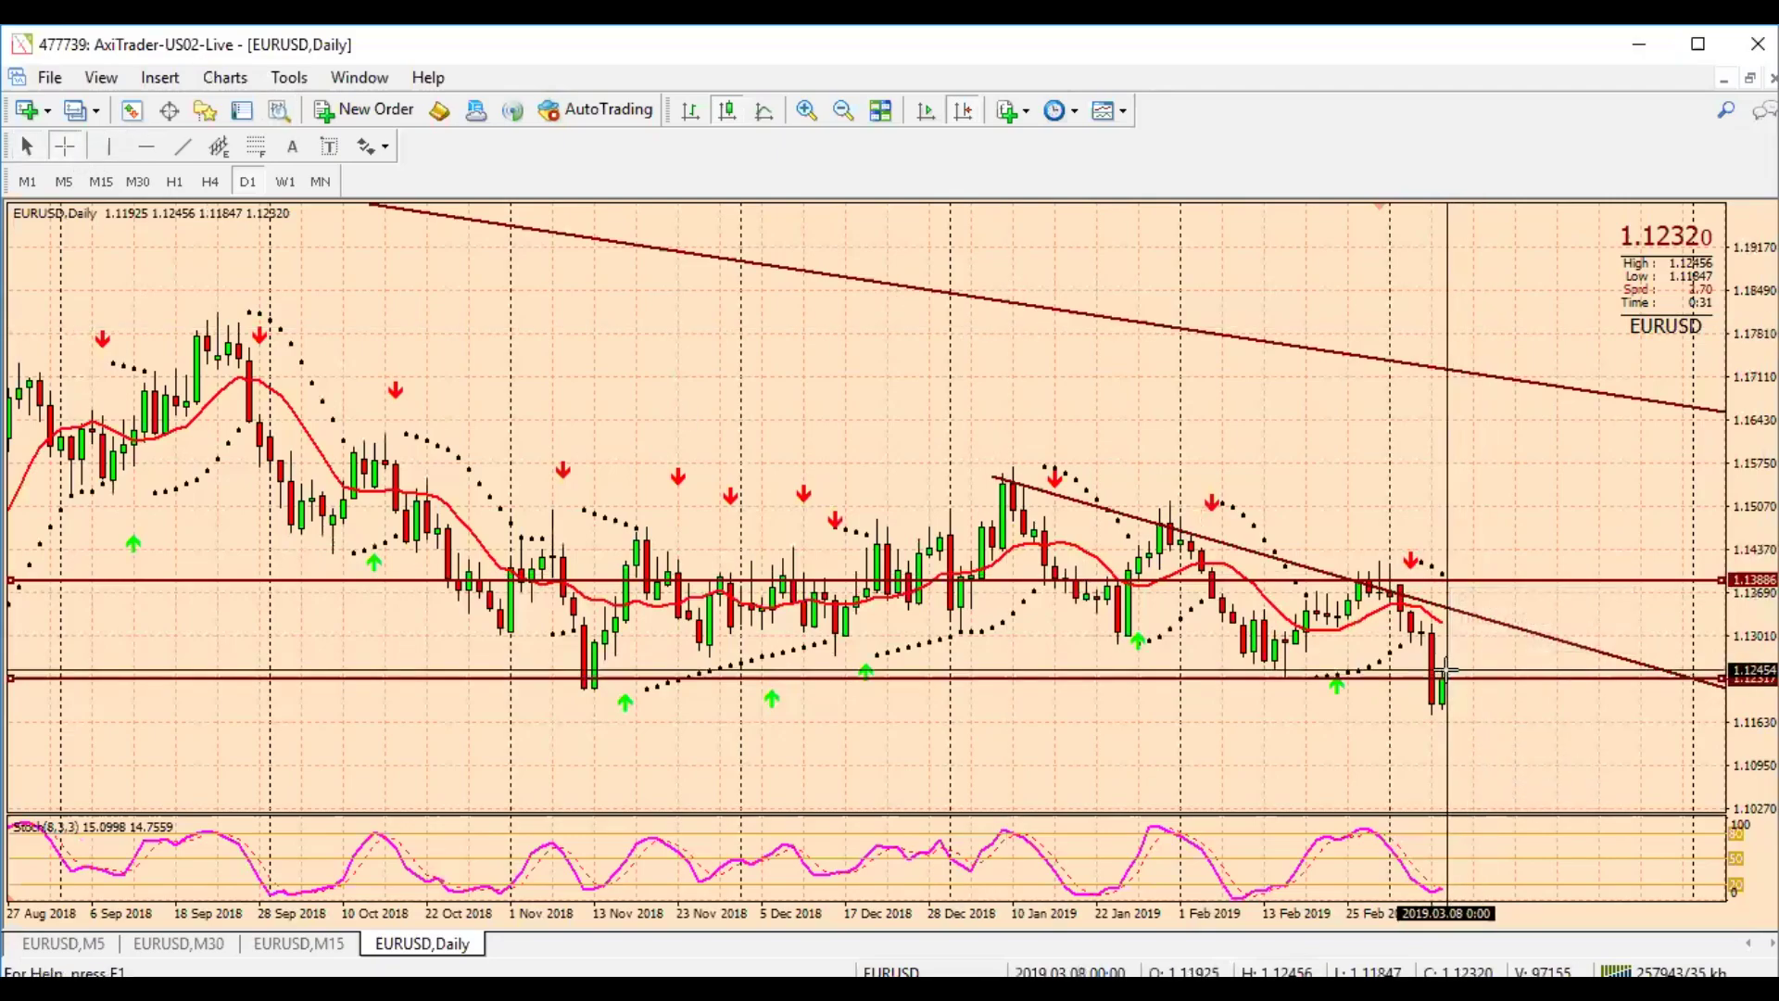
left_click_drag(1447, 674, 1476, 619)
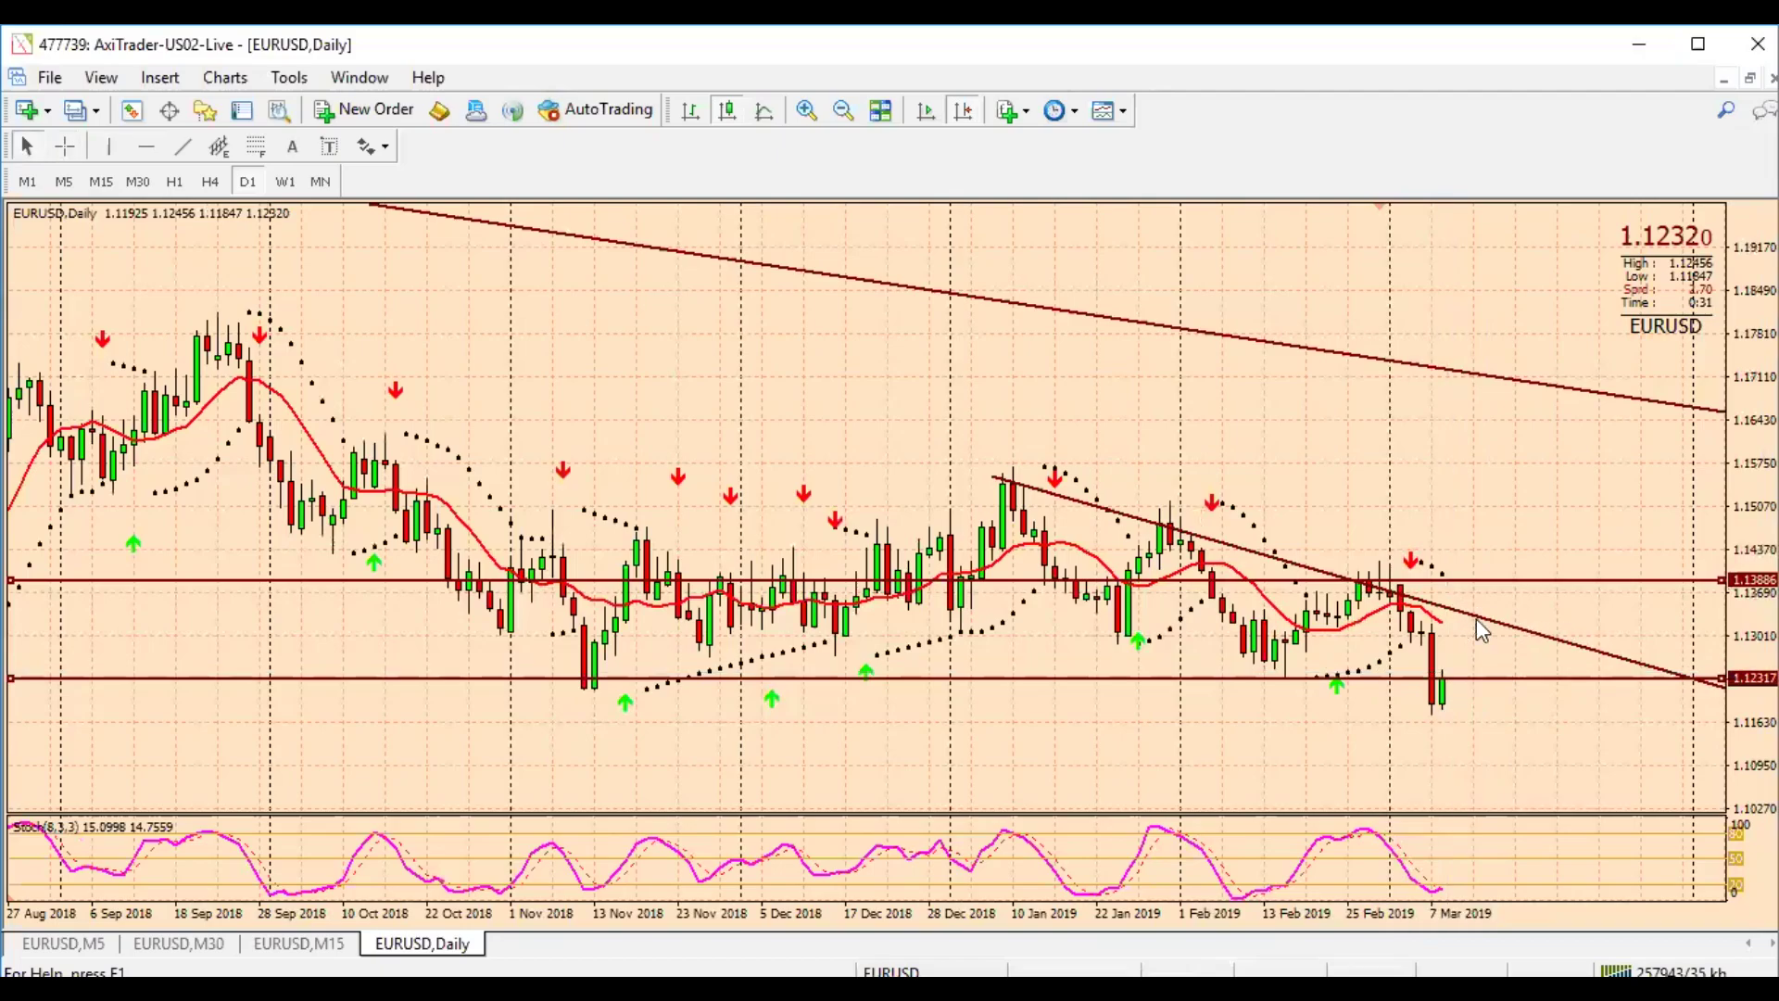
left_click(65, 146)
left_click_drag(1474, 614, 1491, 630)
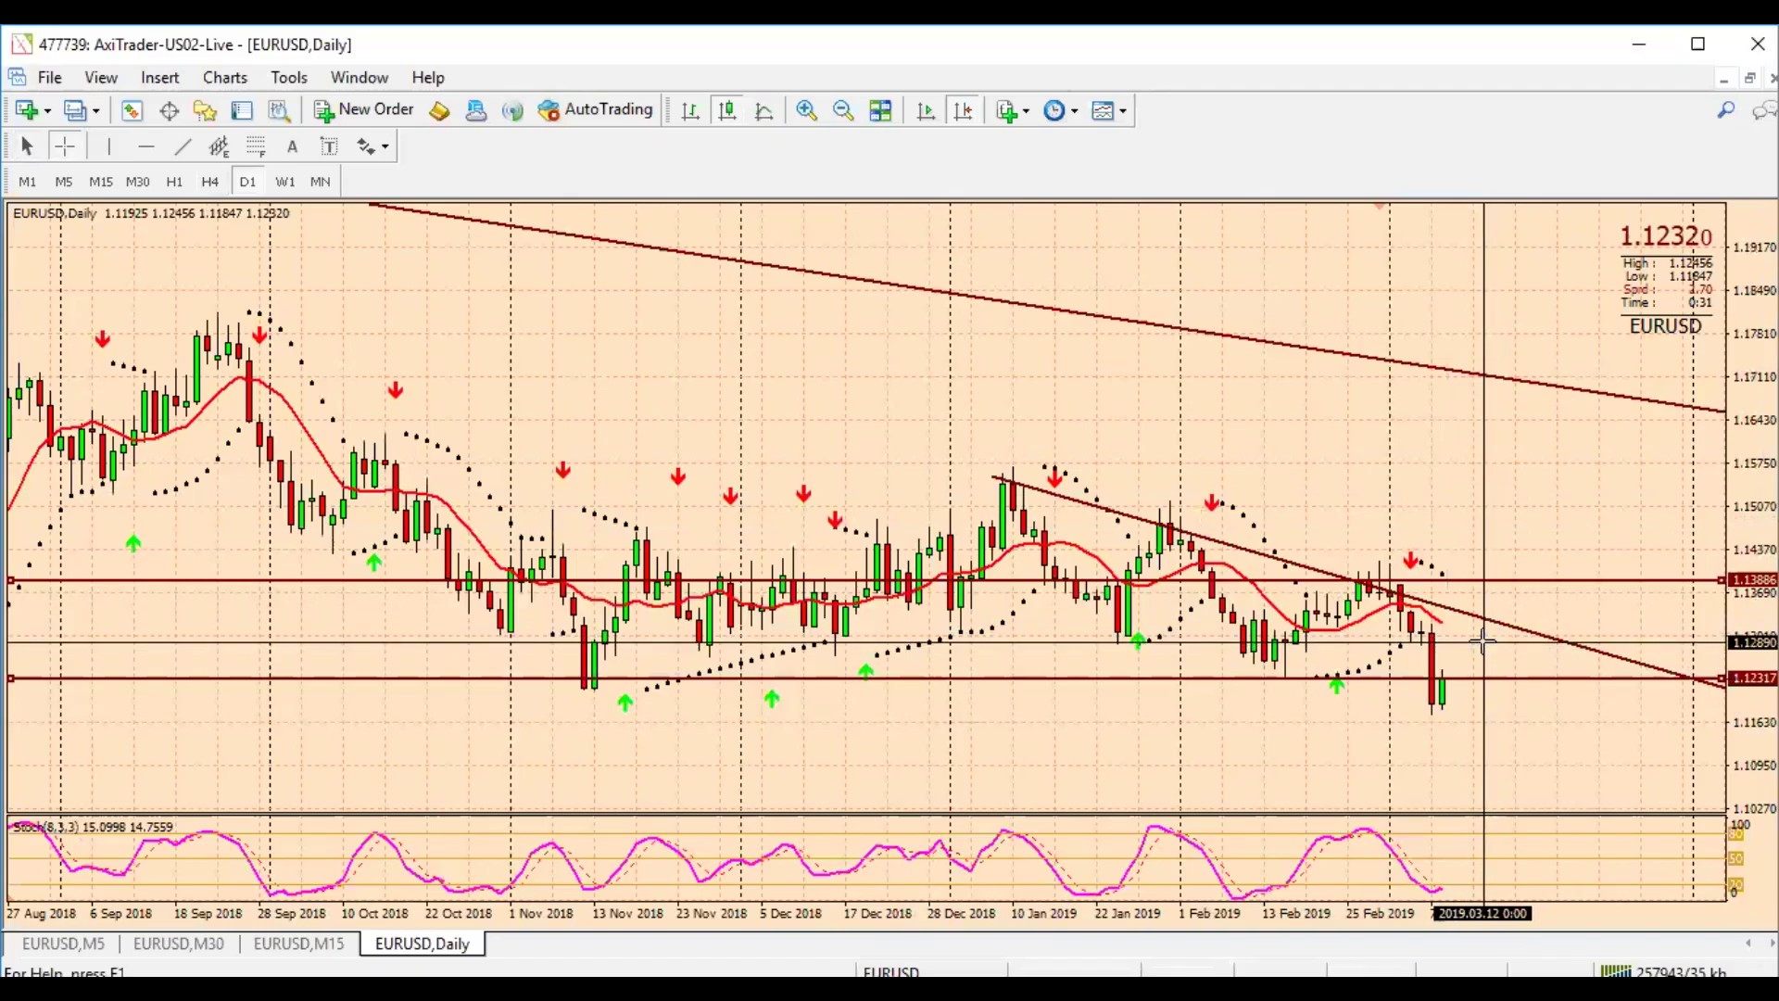
mouse_move(1442, 630)
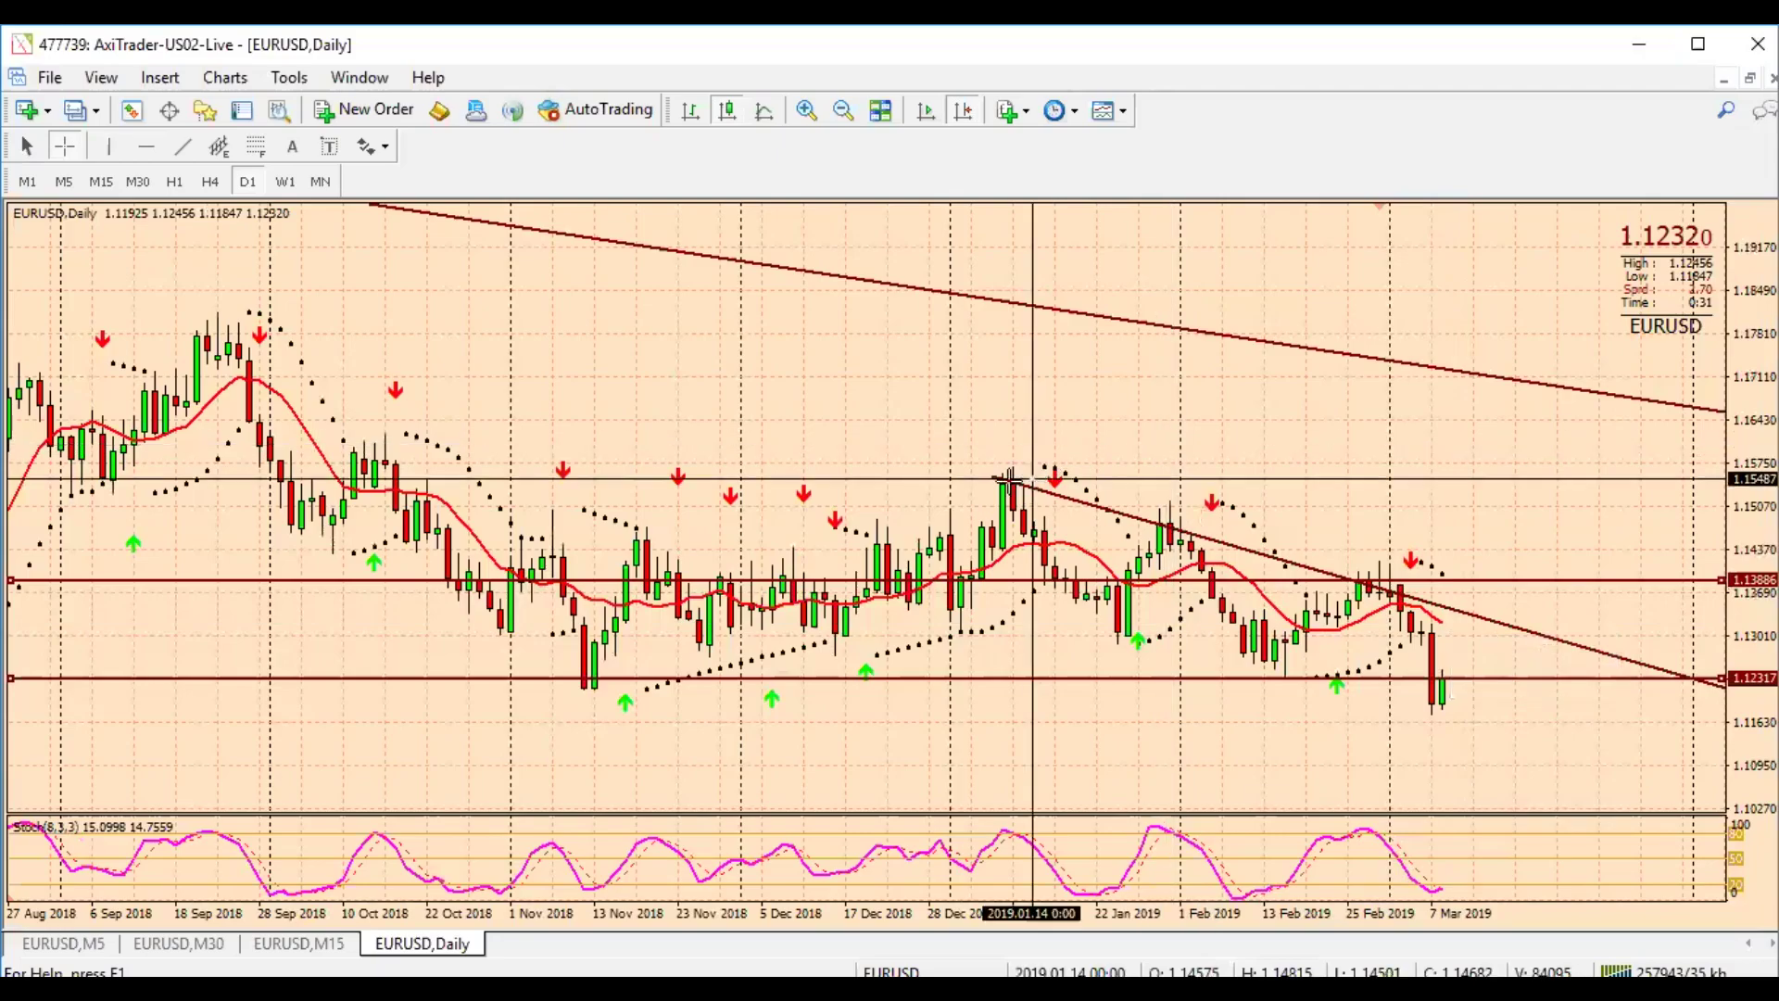
mouse_move(1096, 503)
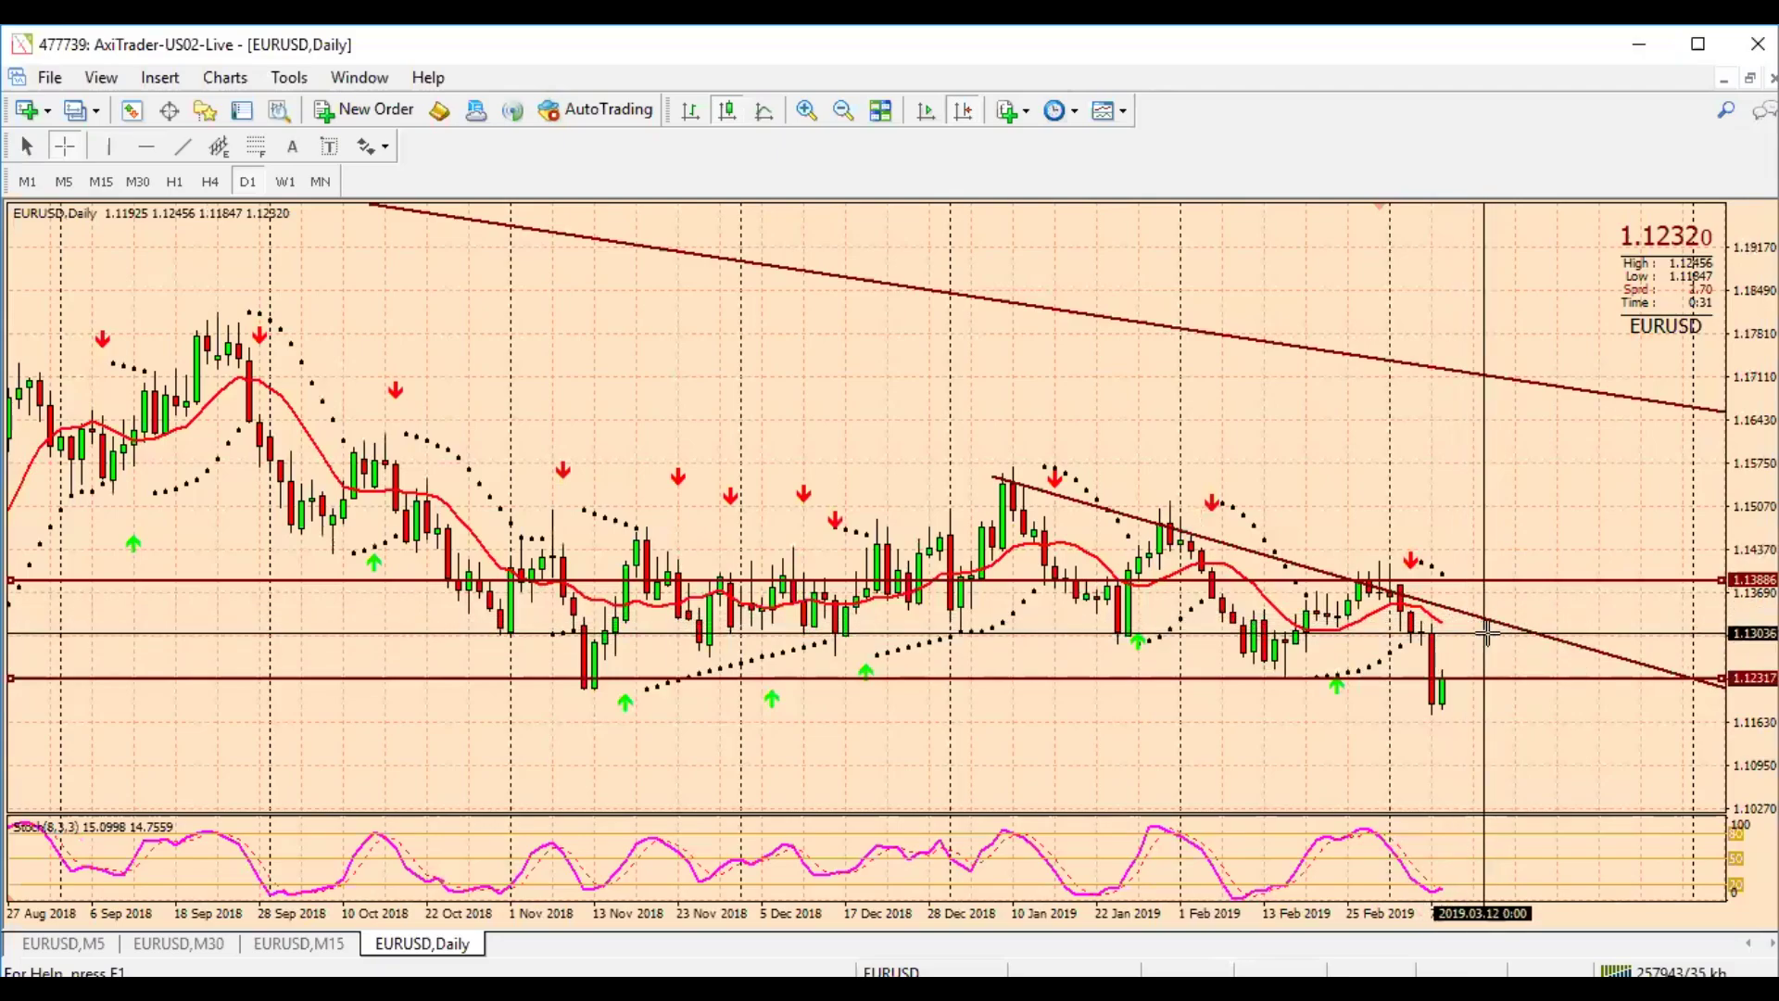
Compress the EURUSD price scale until the 1.08829 support shows, then re-enable the crosshair
left_click(1485, 555)
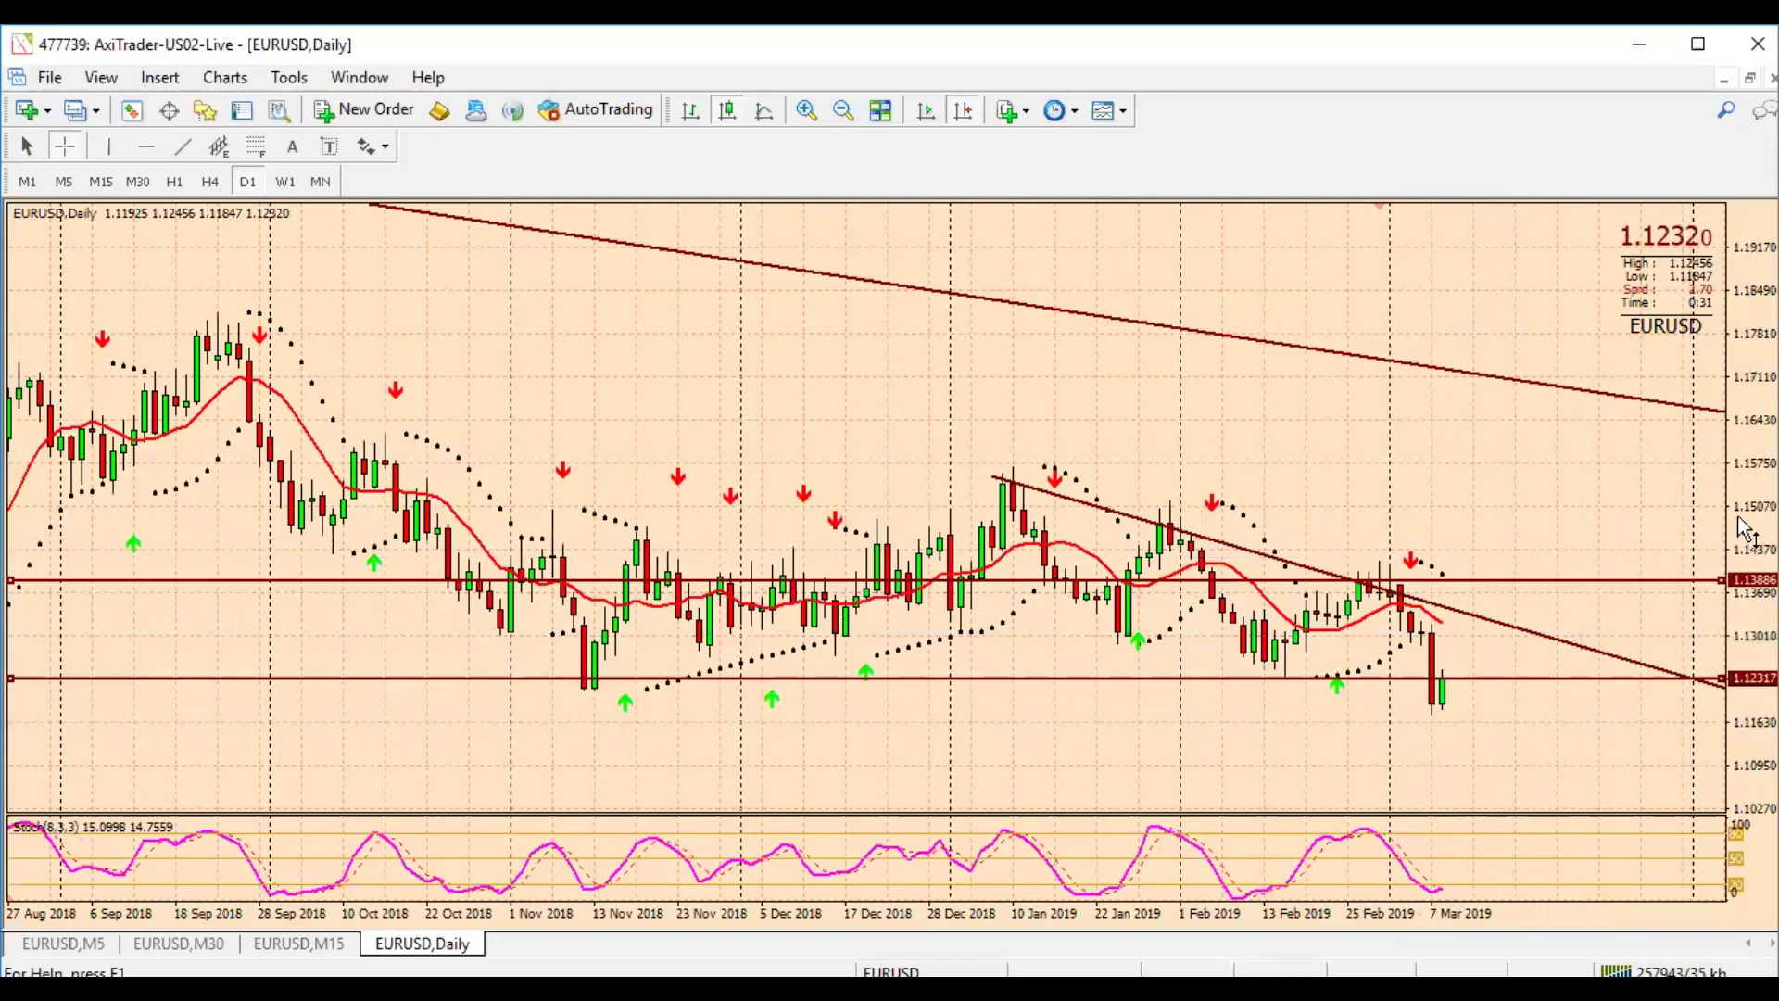
left_click_drag(1748, 569, 1749, 600)
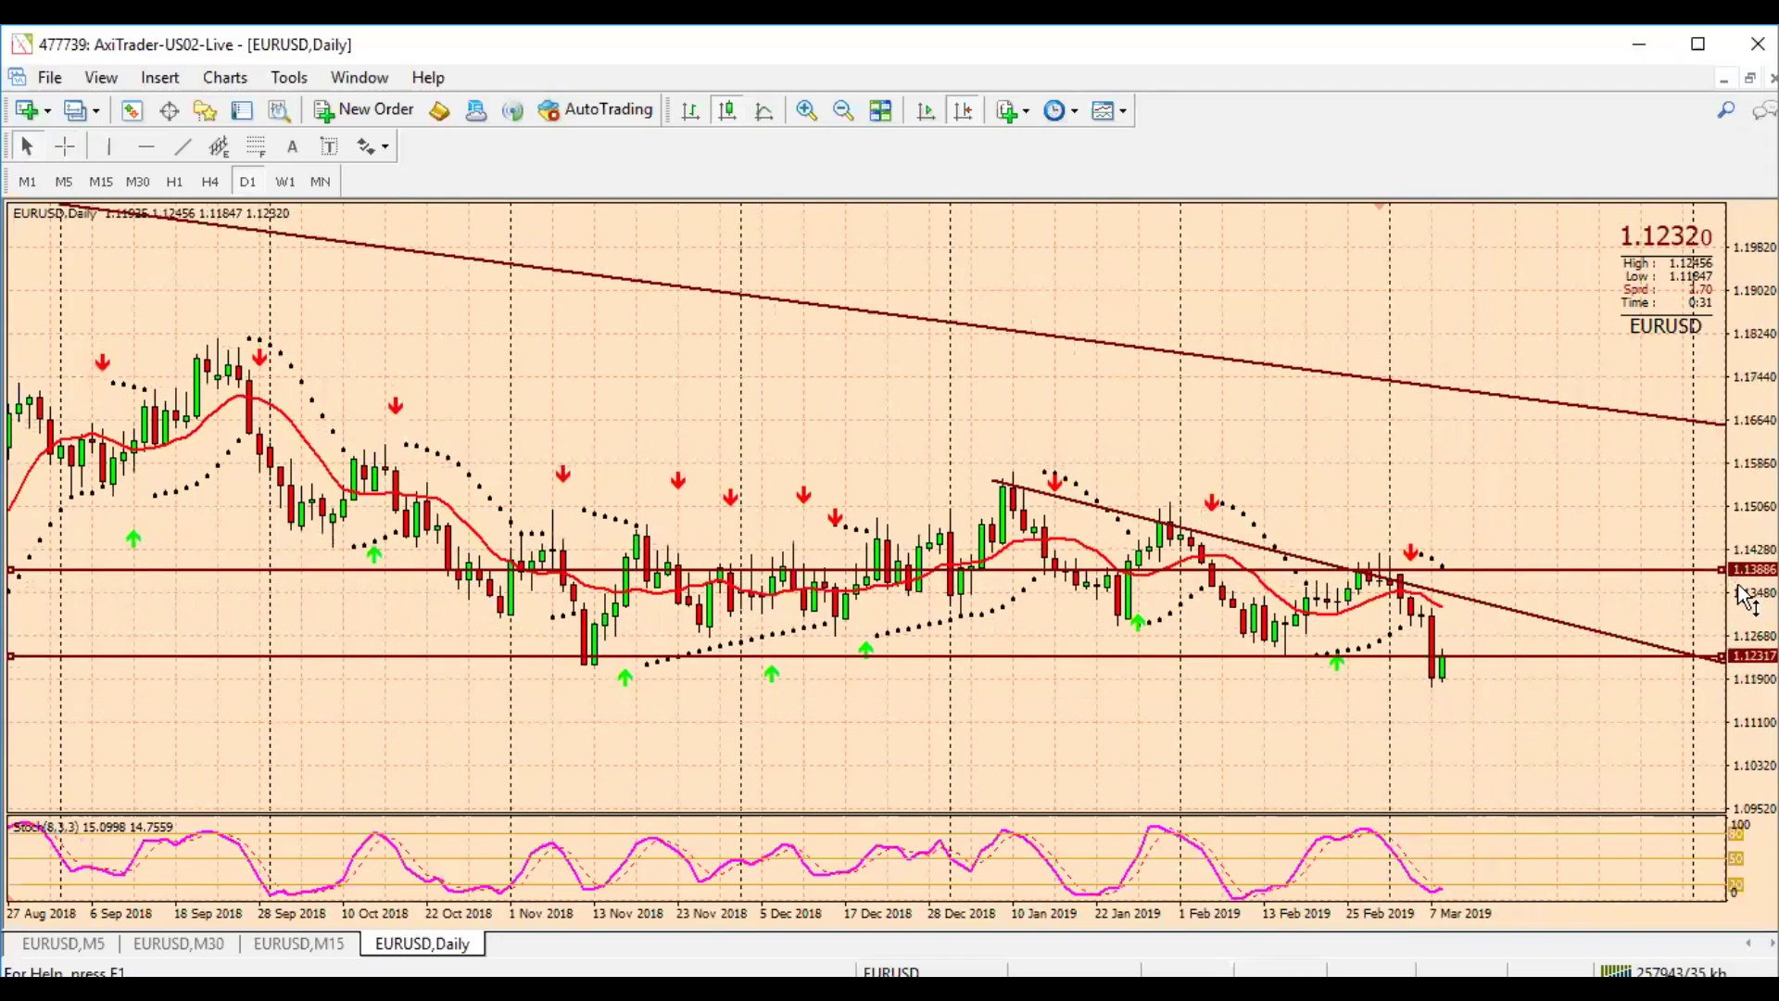
left_click_drag(1142, 742, 1131, 737)
scroll(1131, 738, "down", 1)
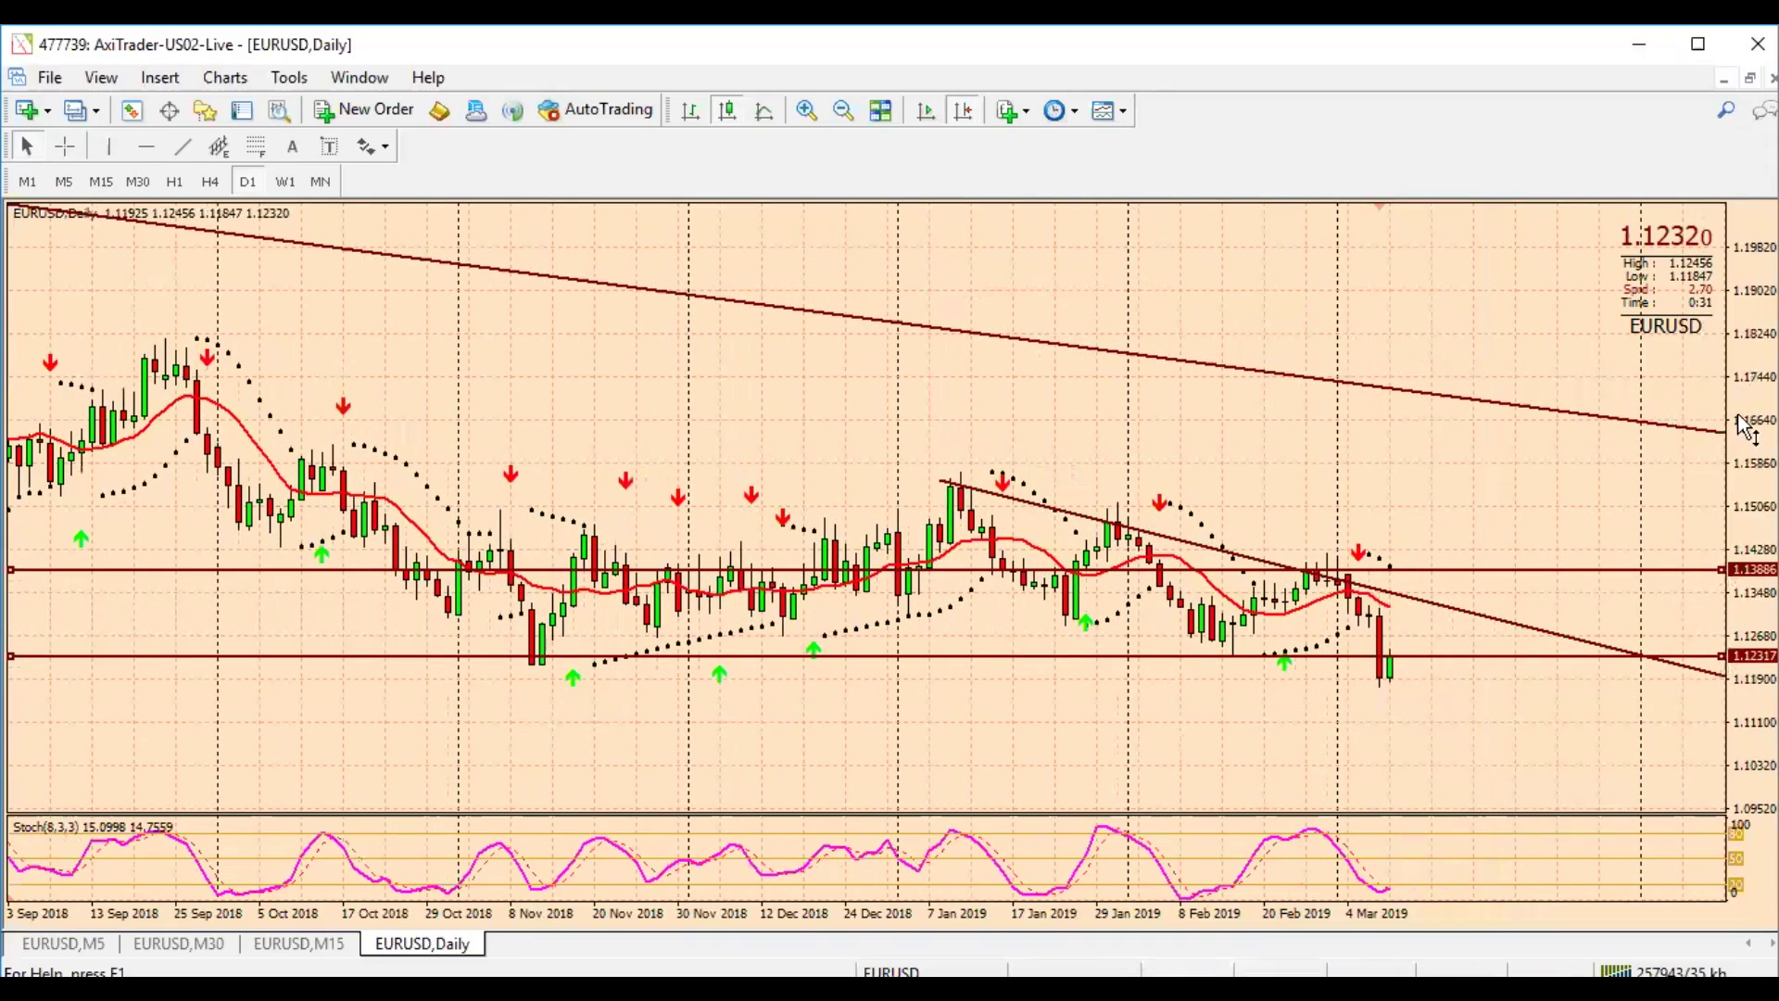
left_click_drag(1746, 428, 1714, 482)
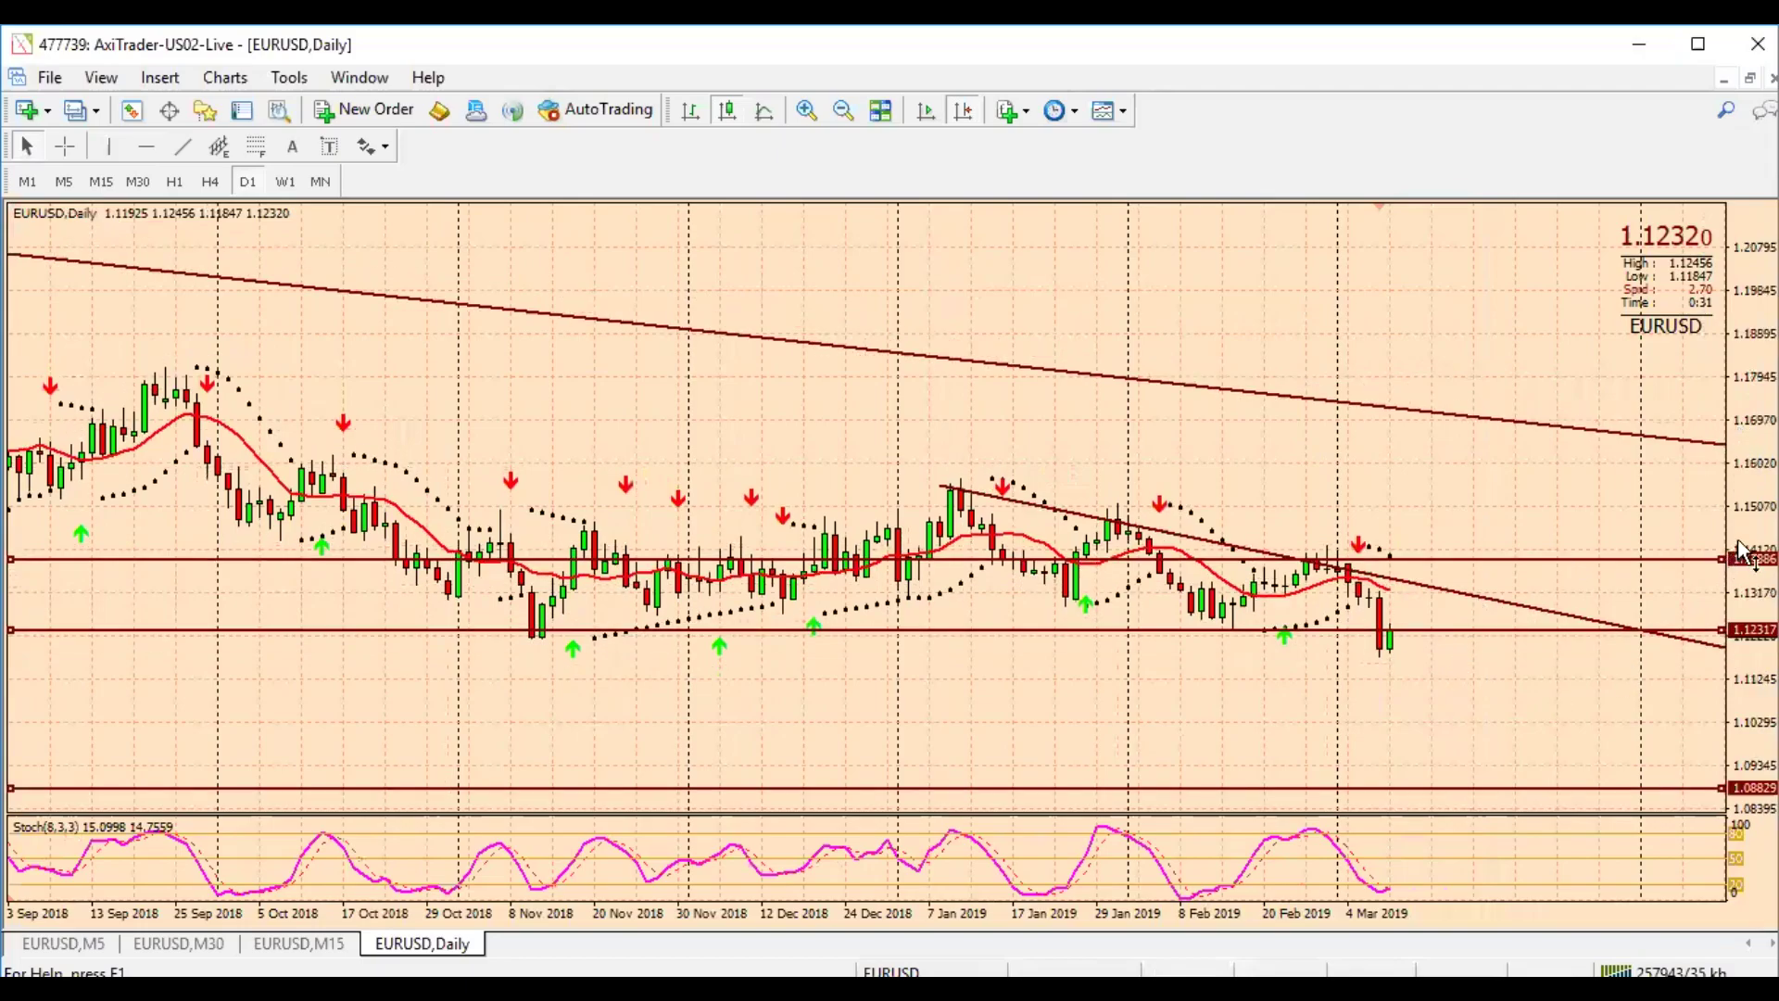
left_click_drag(1746, 572, 1746, 593)
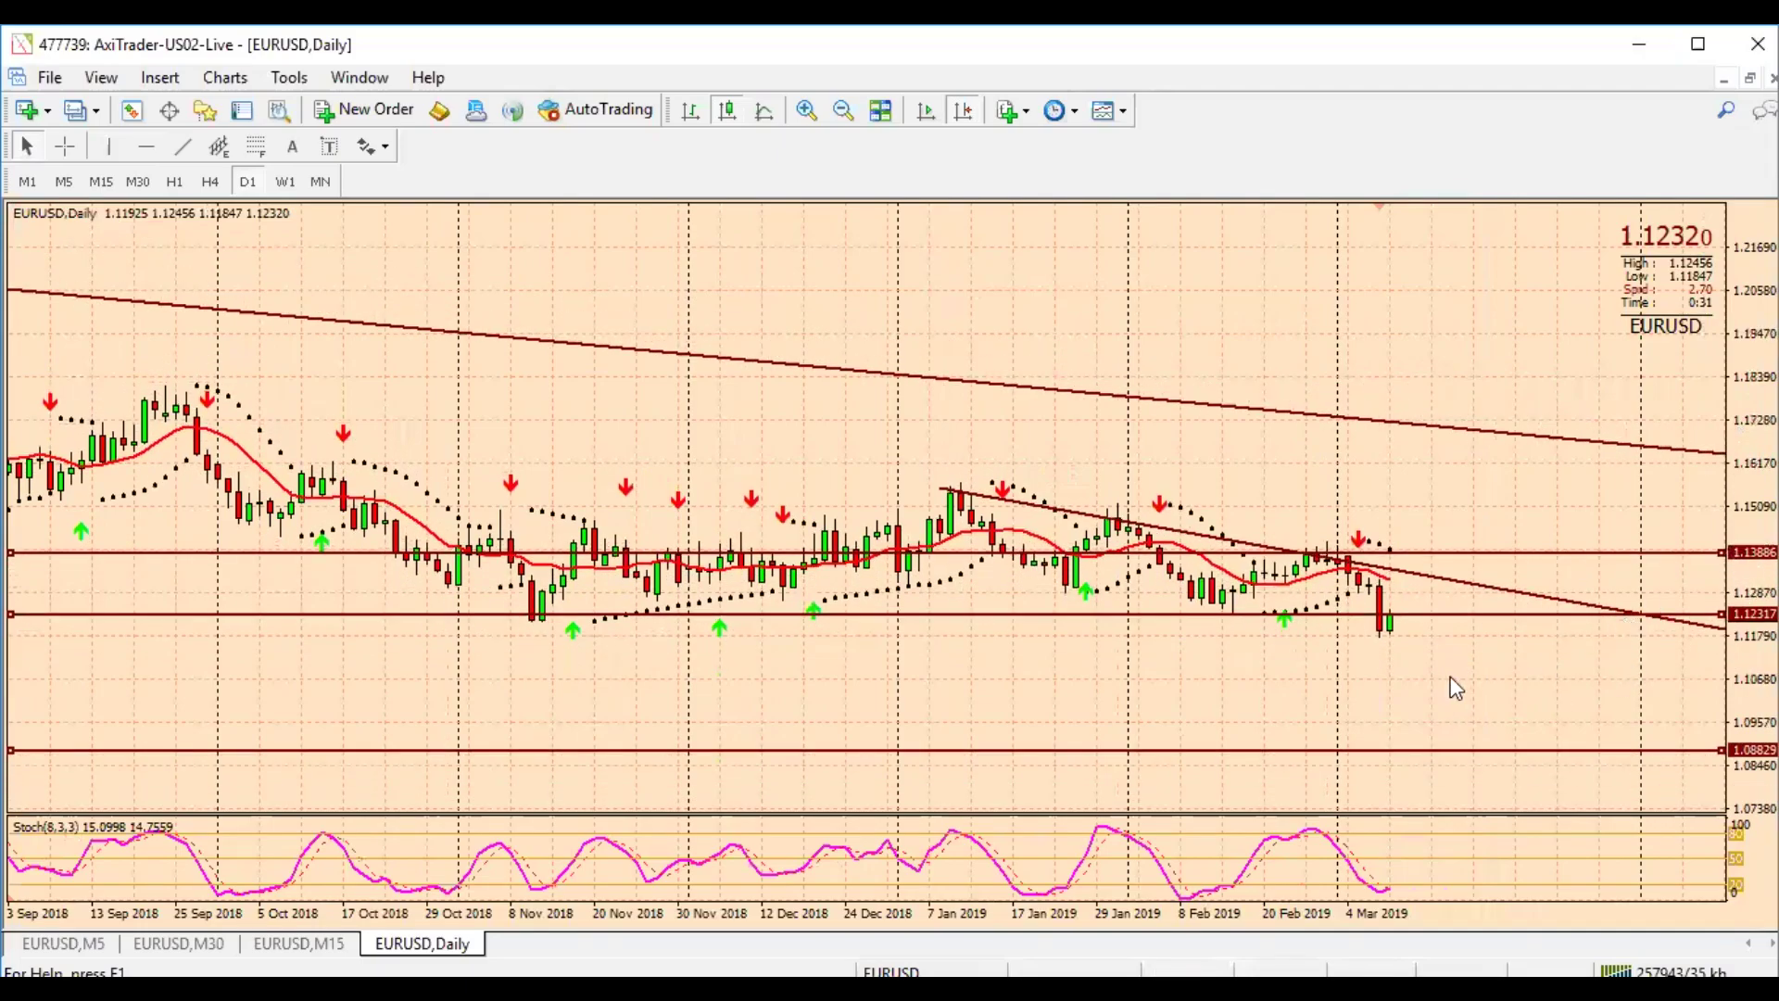
scroll(1458, 687, "up", 3)
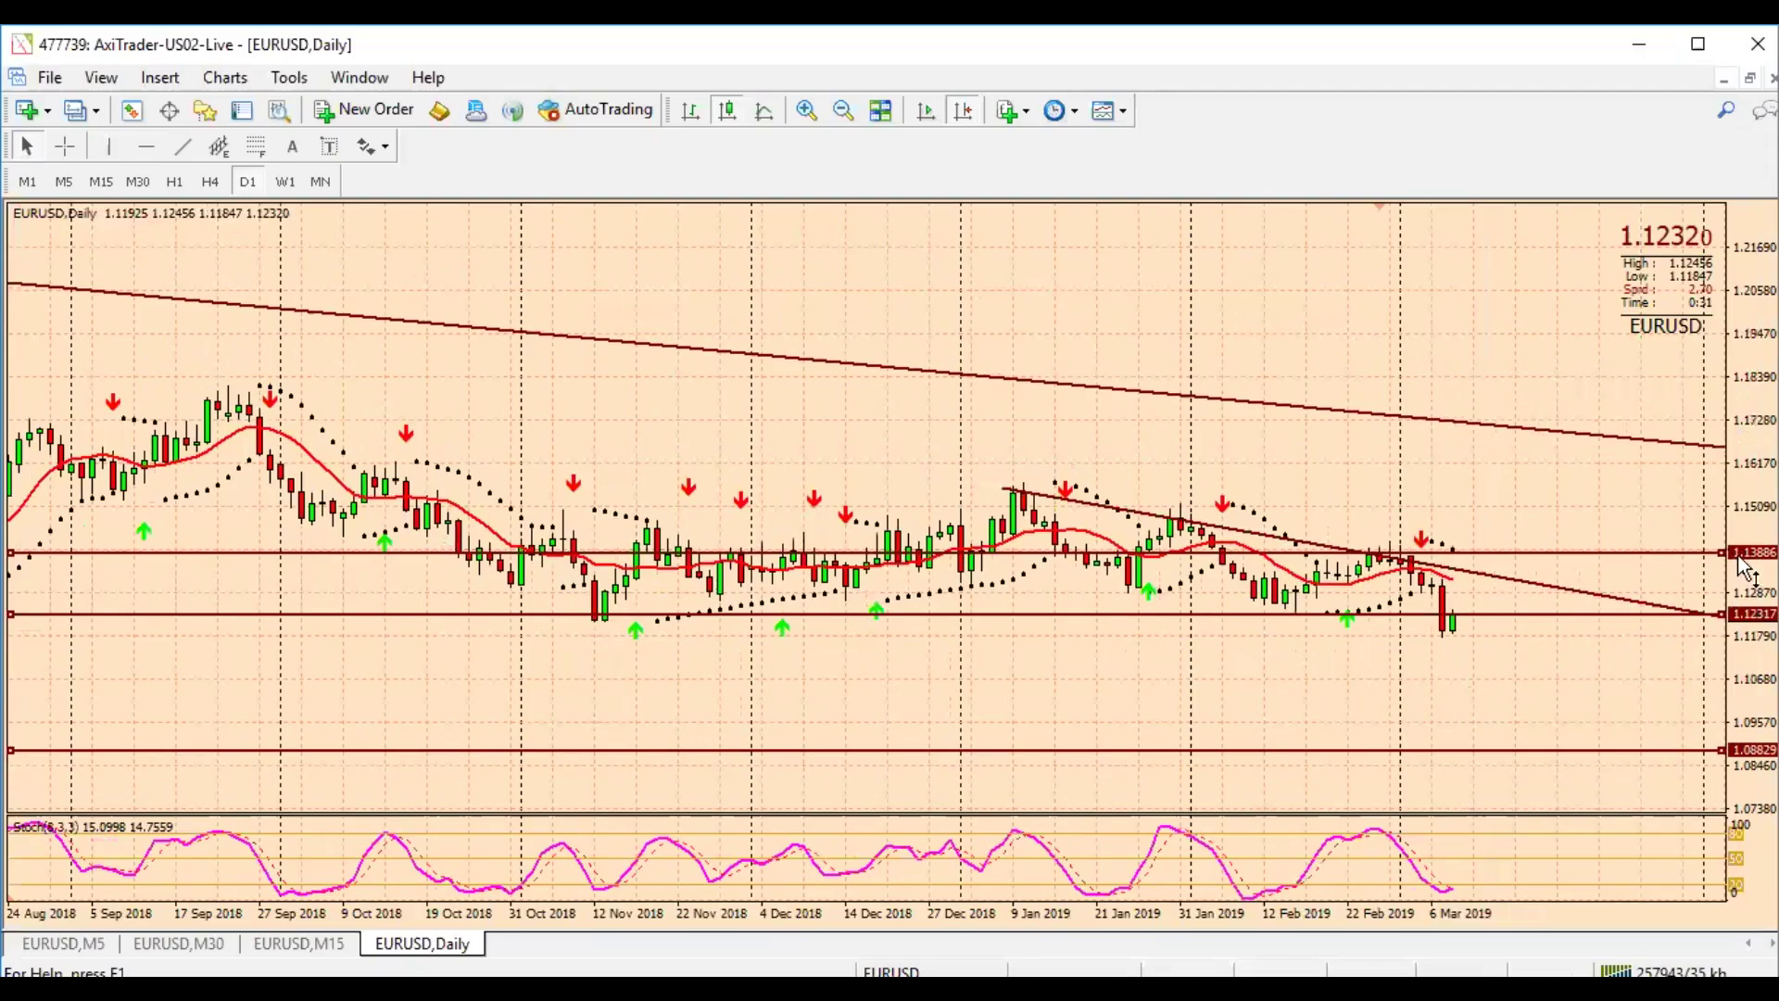
left_click_drag(1746, 569, 1746, 588)
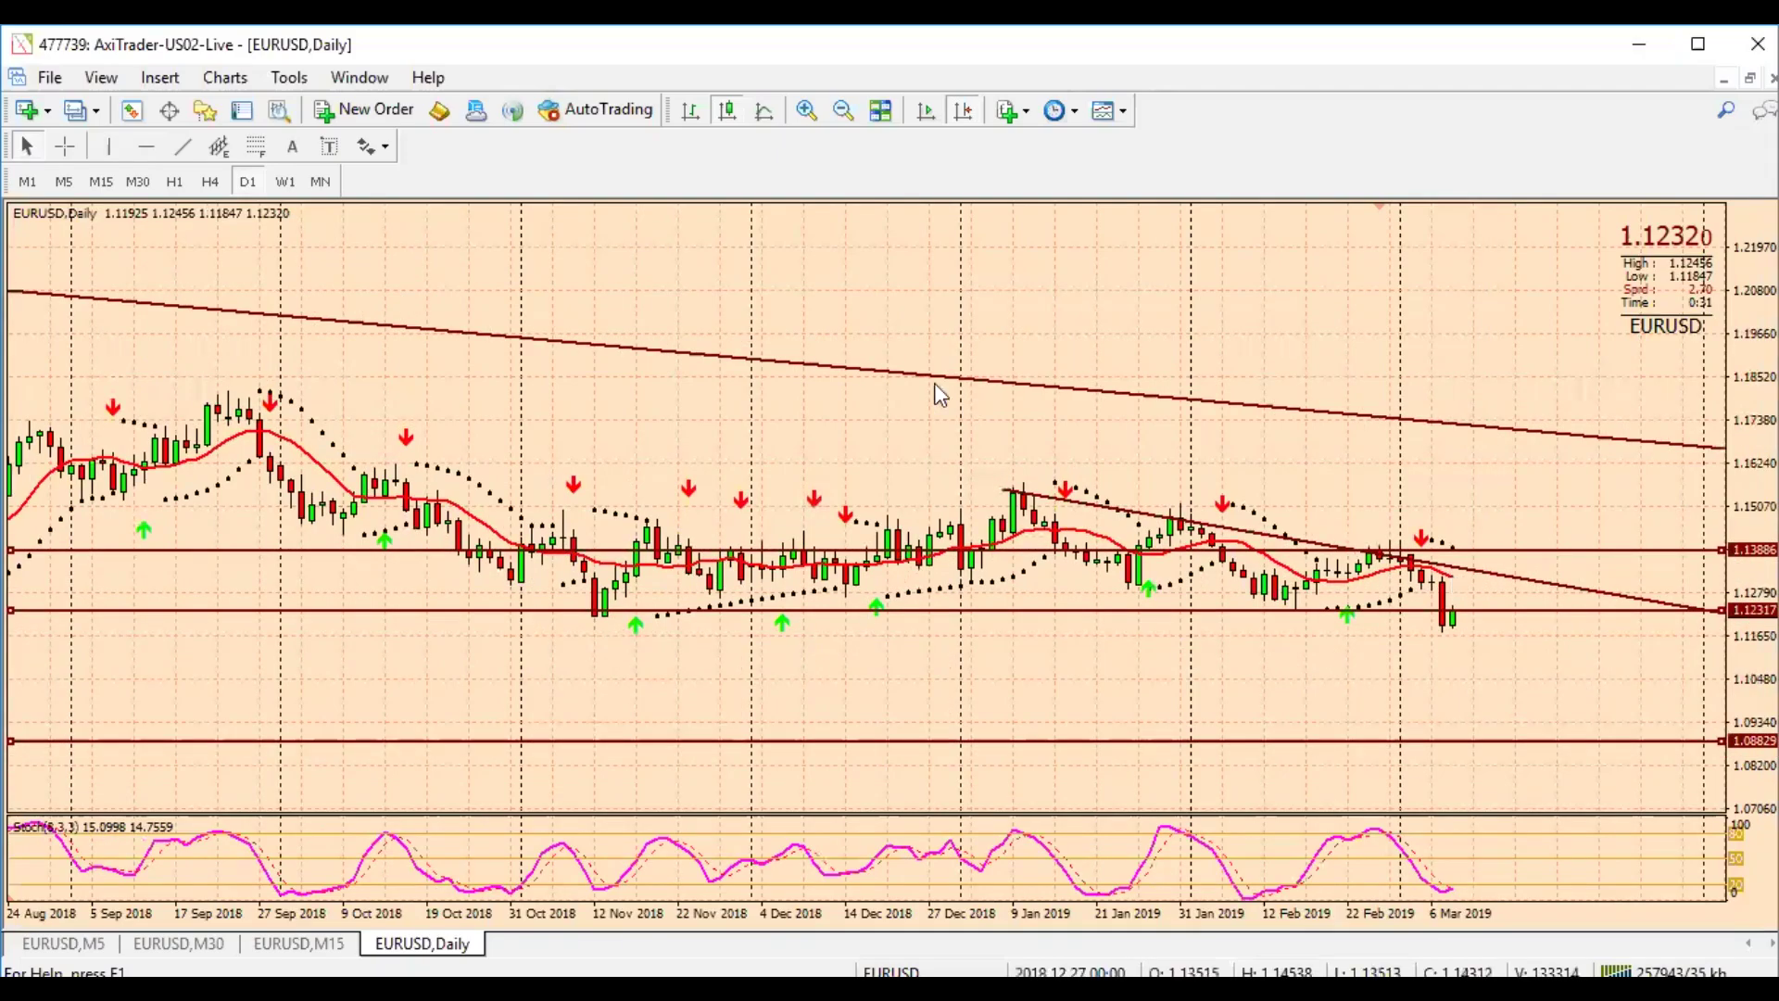
left_click(64, 148)
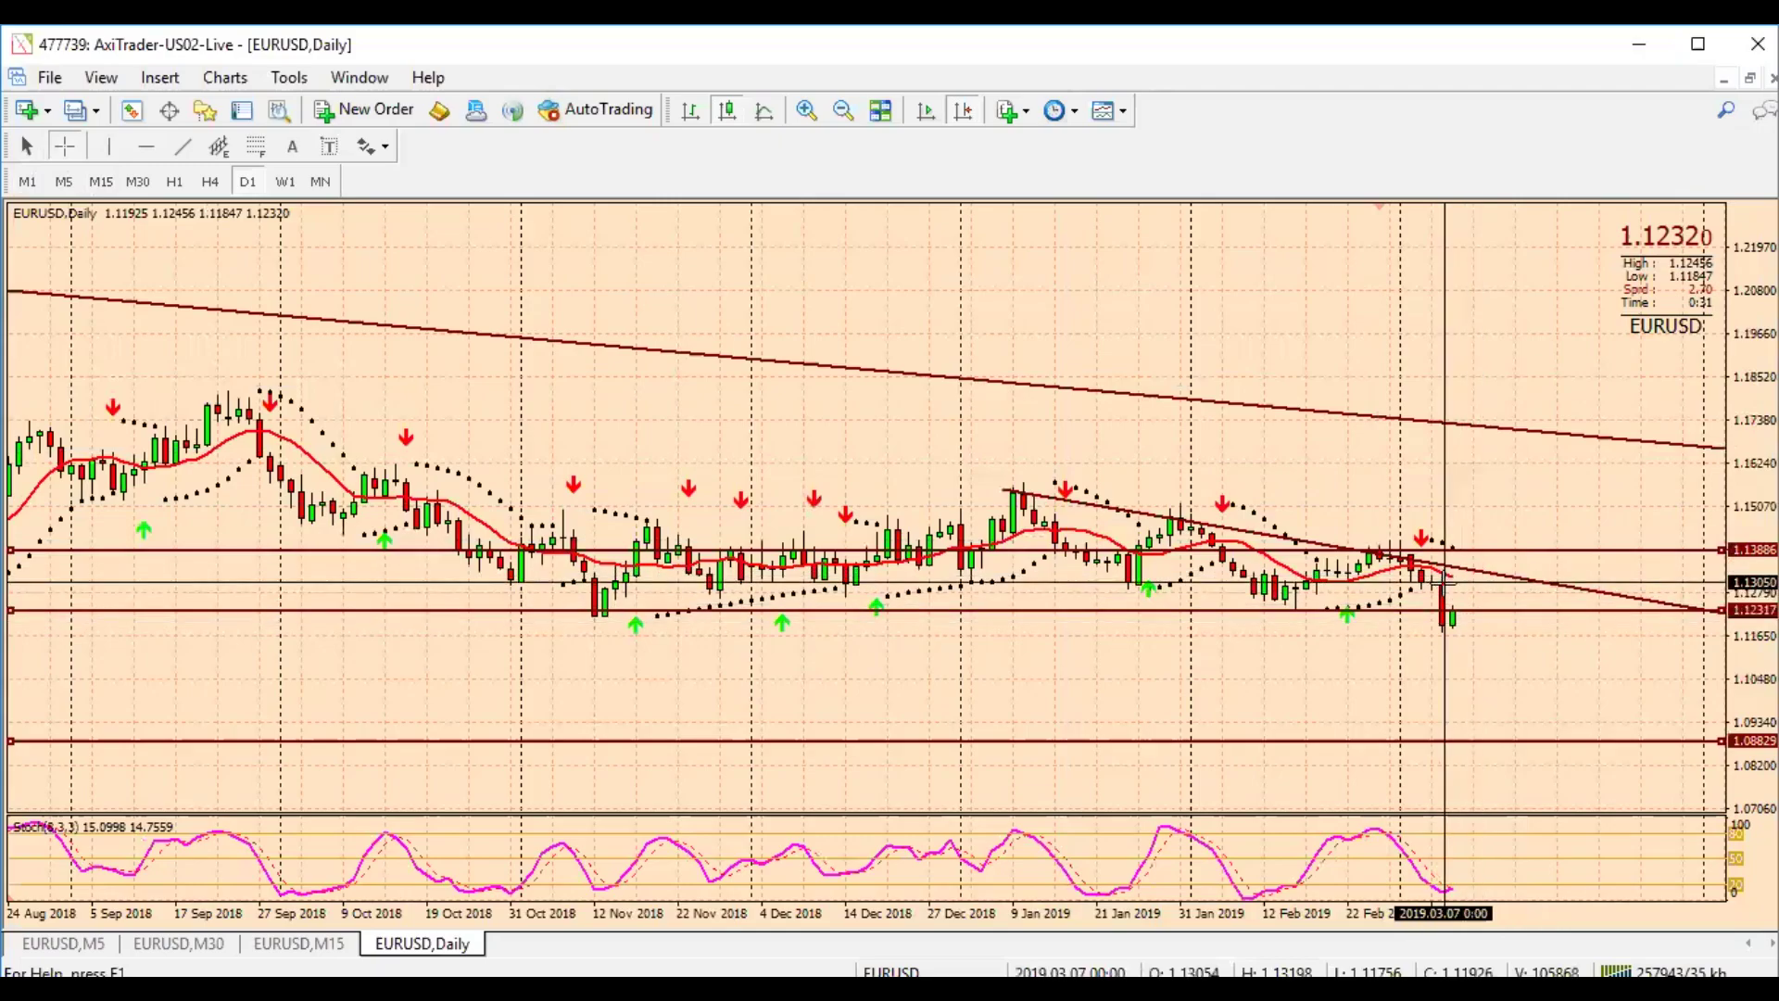
mouse_move(1451, 609)
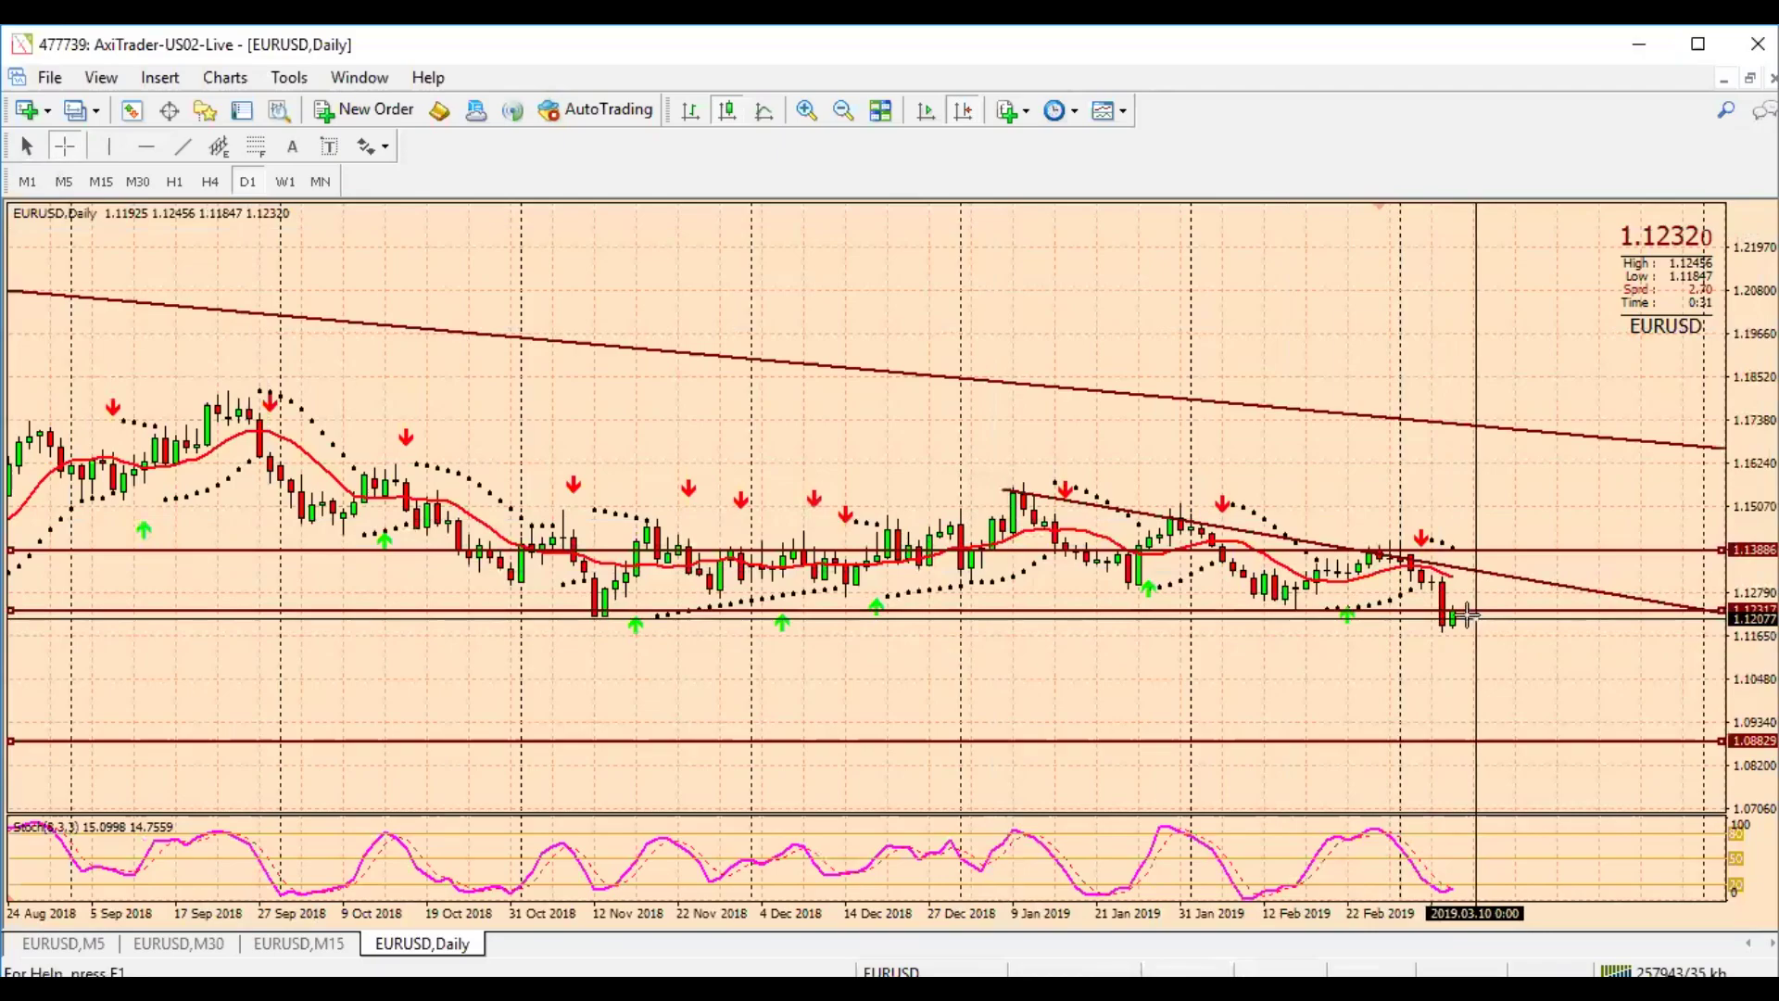
Measure down from the latest bar, then pan and stretch the chart to about 1.092–1.200
left_click_drag(1467, 612, 1504, 740)
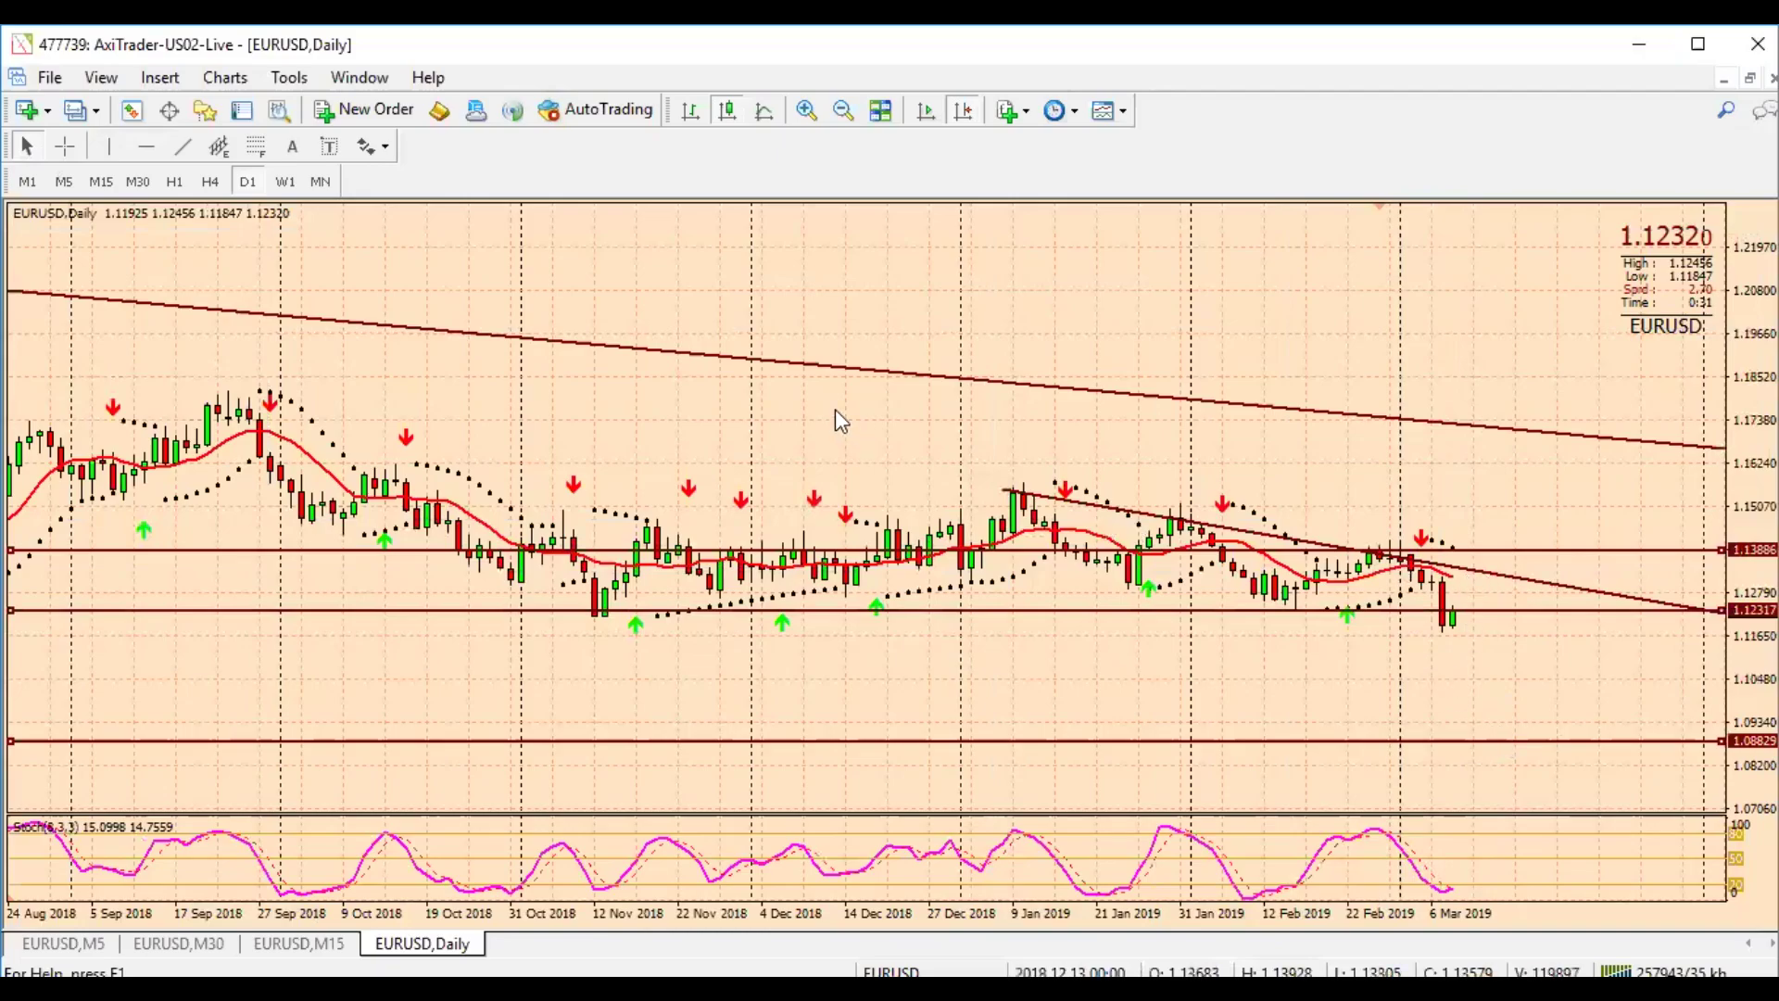
left_click_drag(839, 422, 886, 432)
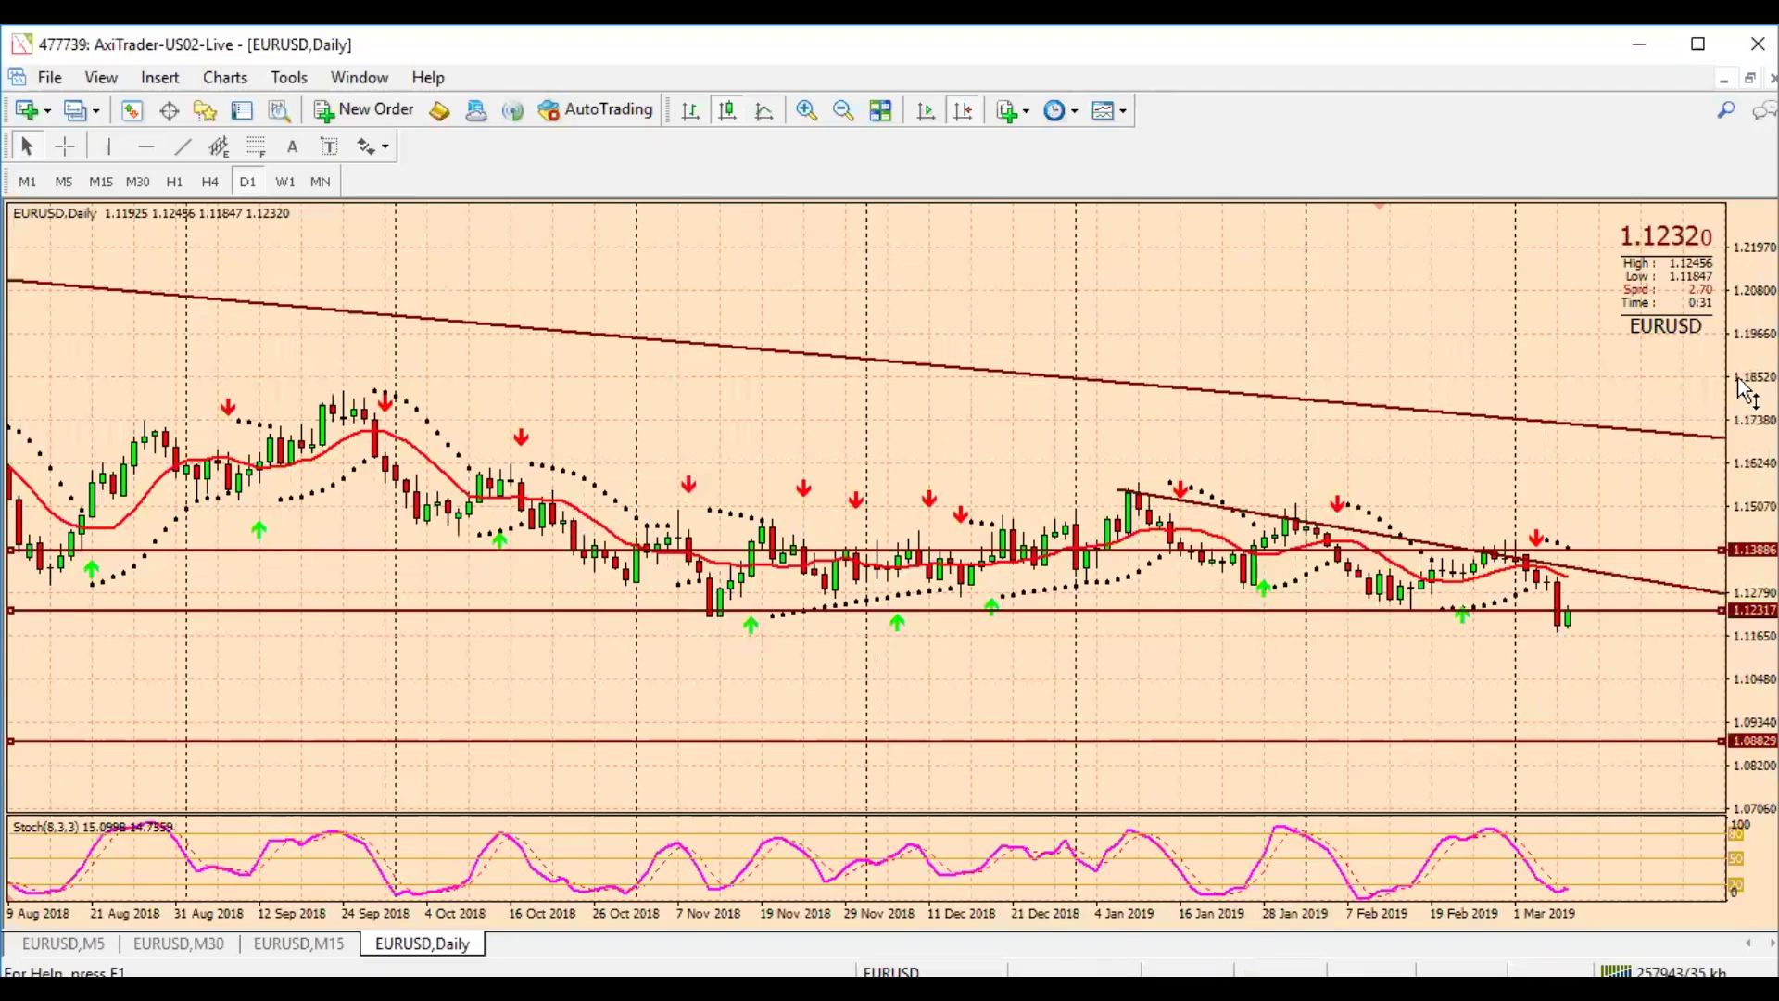
left_click_drag(1747, 389, 1747, 428)
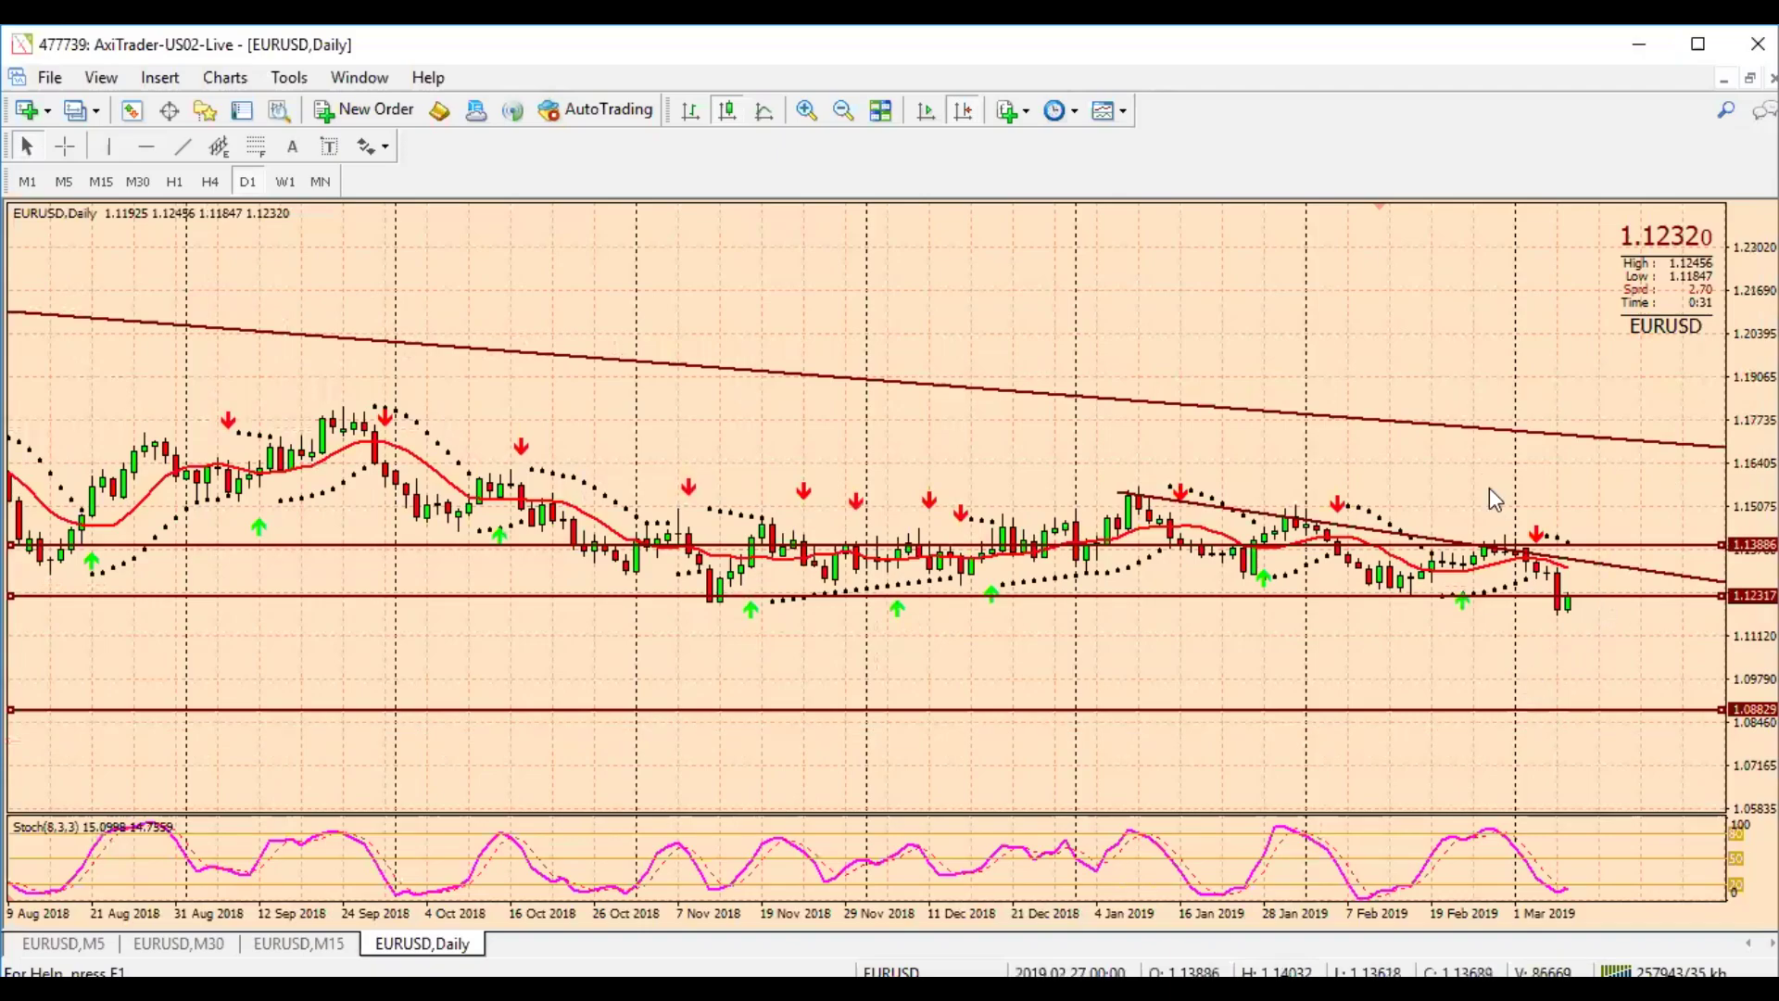
left_click_drag(1747, 387, 1747, 419)
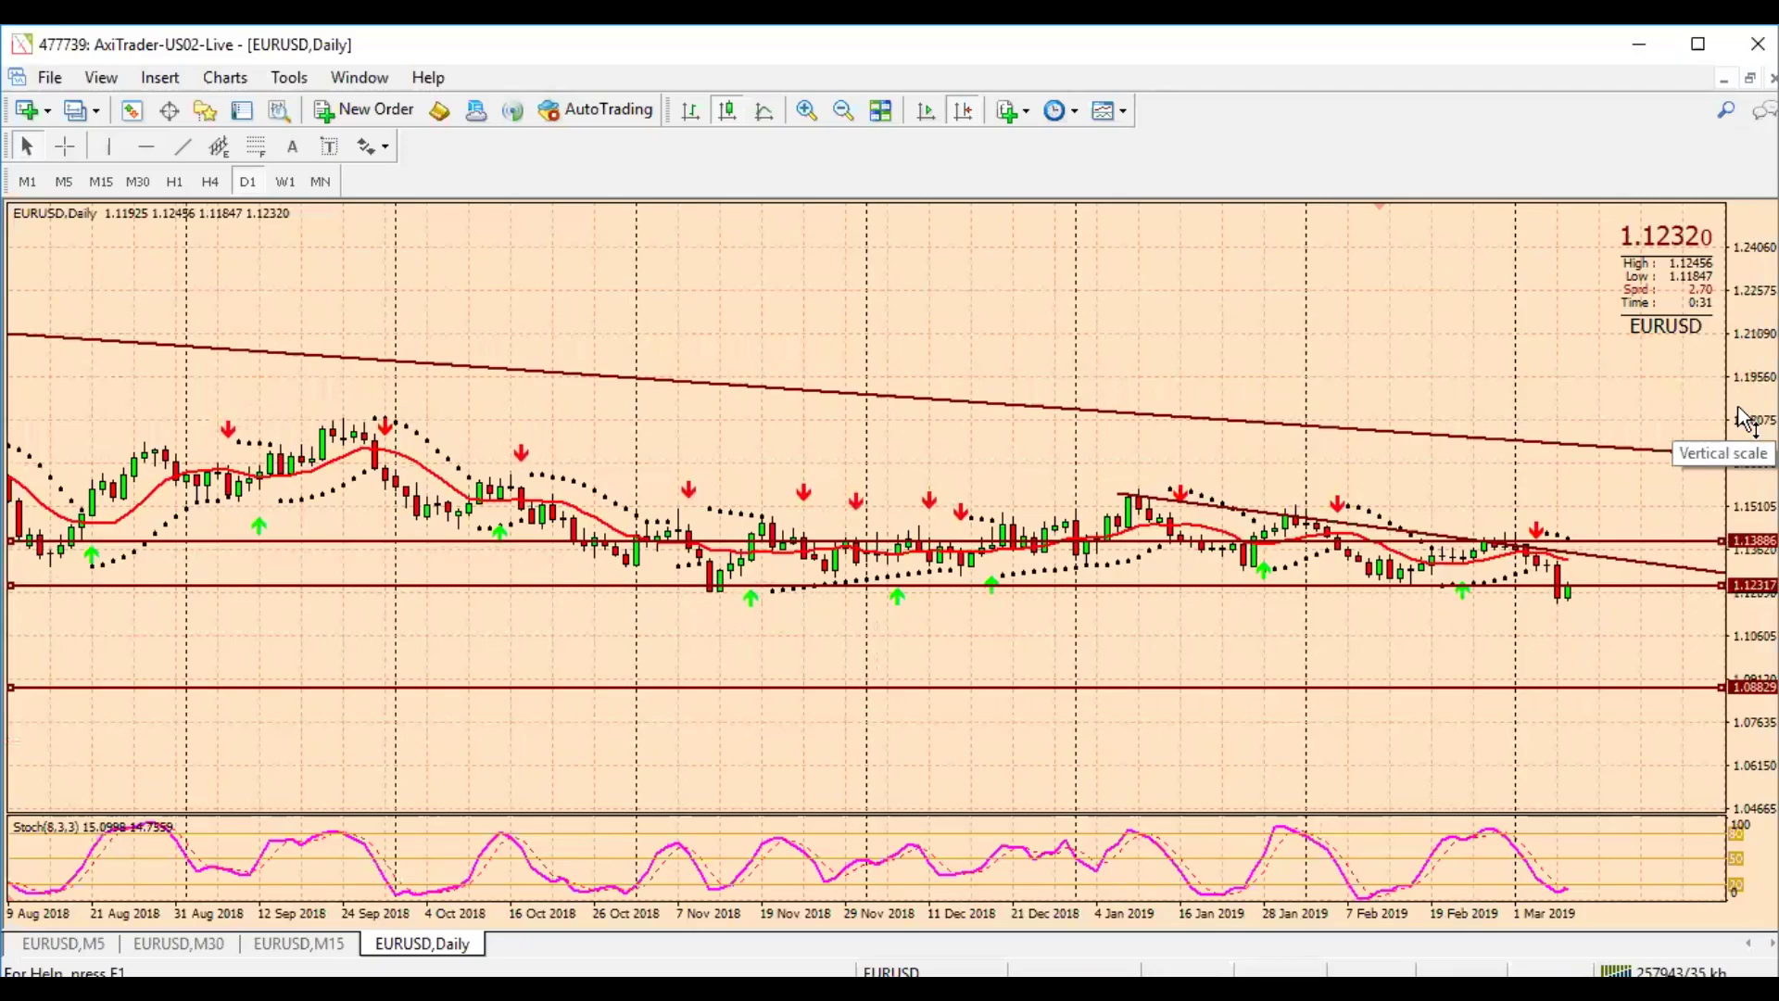
left_click_drag(1746, 419, 1746, 449)
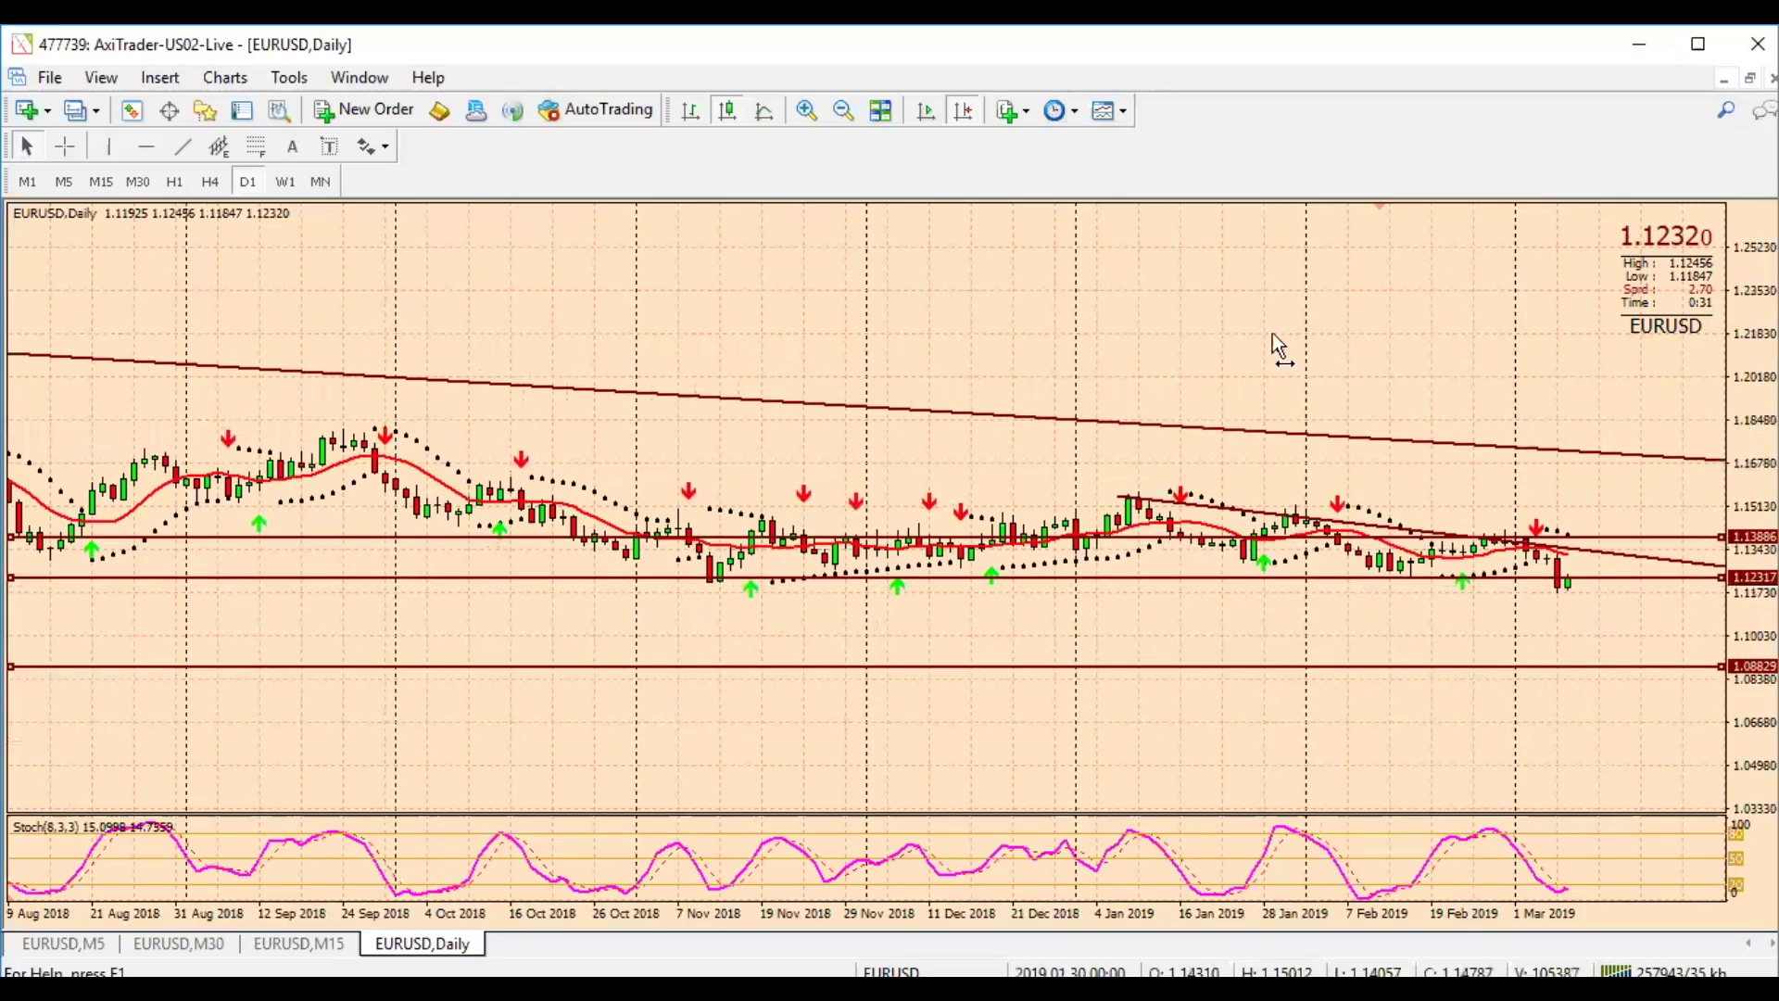
left_click_drag(1272, 332, 1167, 319)
left_click_drag(1742, 536, 1742, 301)
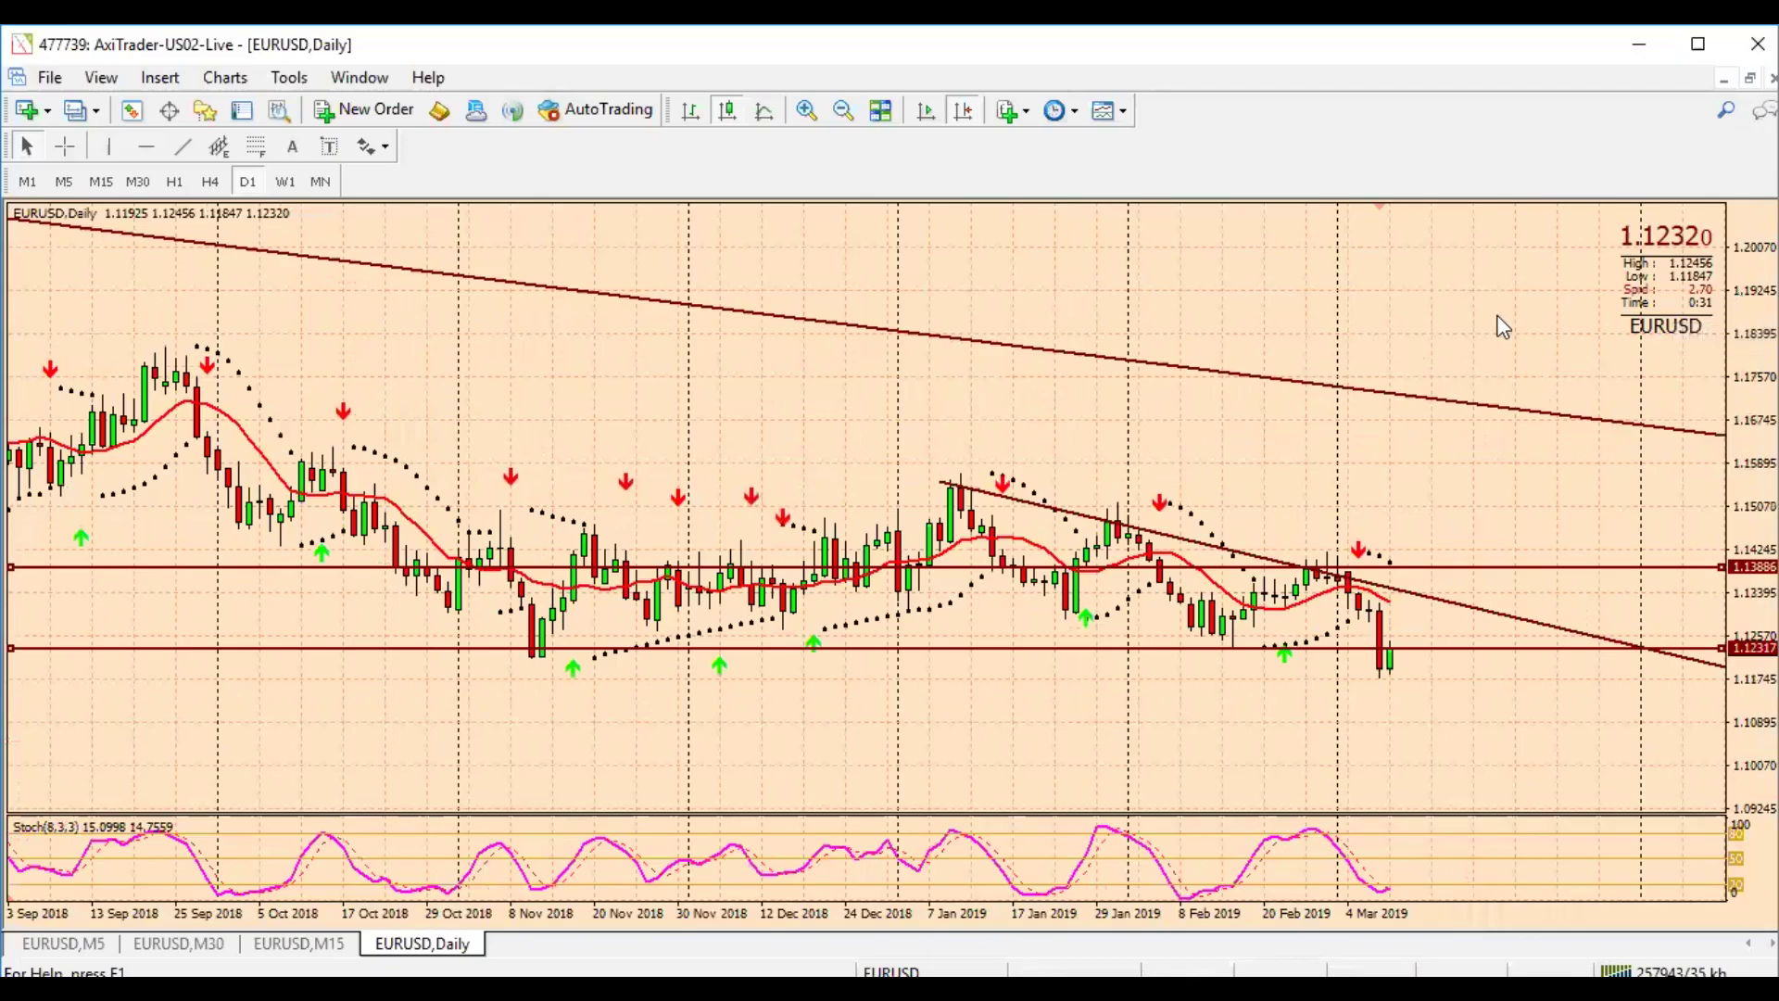
Compress the EURUSD price scale, check levels with the crosshair, and bring up the XAUUSD.pro daily chart
left_click_drag(1747, 362, 1746, 398)
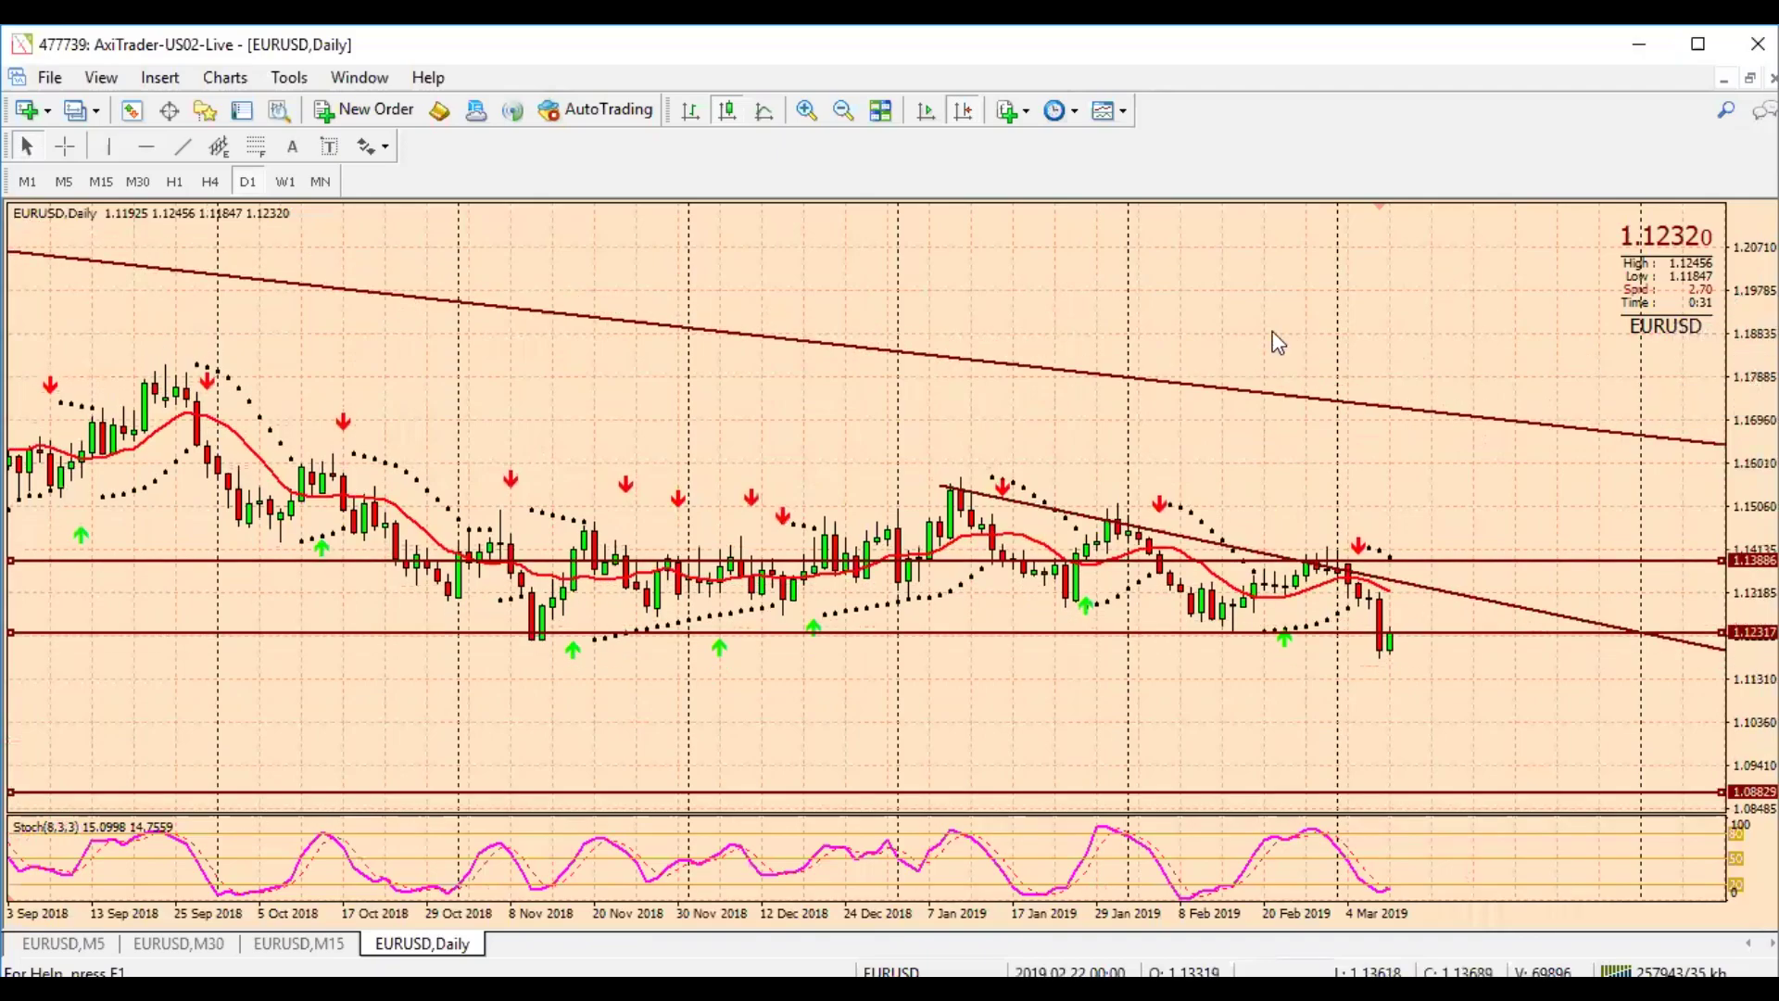
left_click(65, 146)
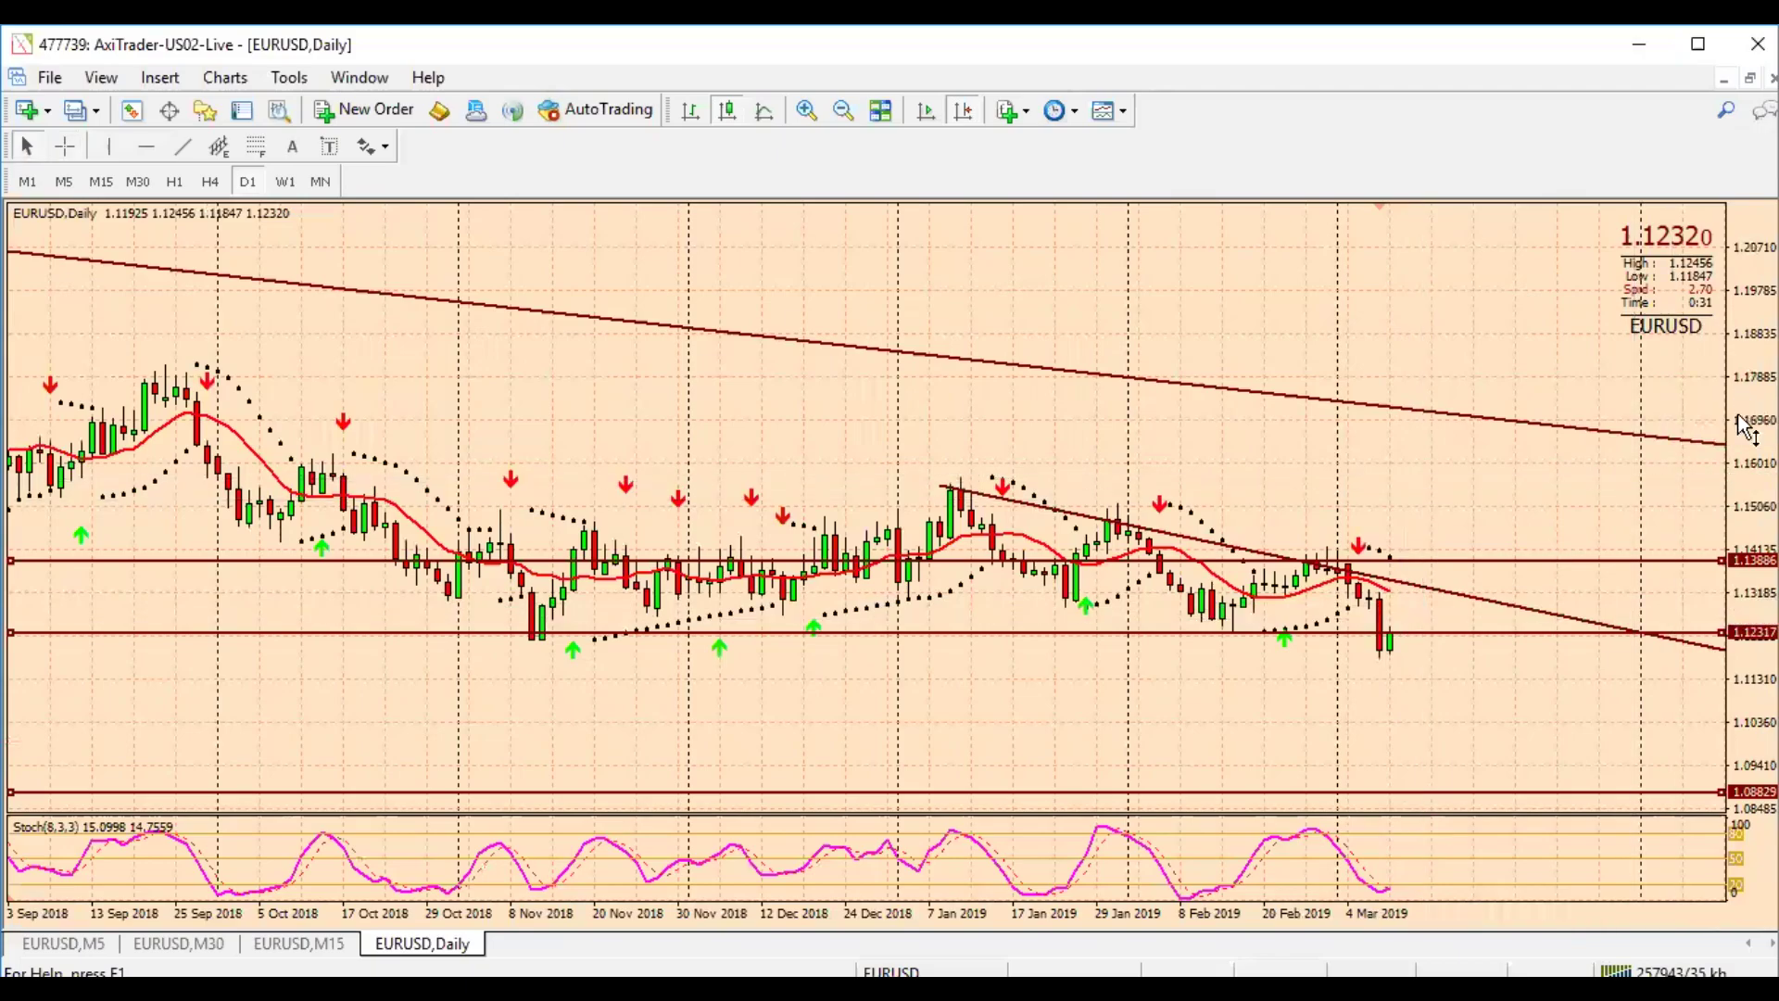
left_click_drag(1745, 425, 1746, 449)
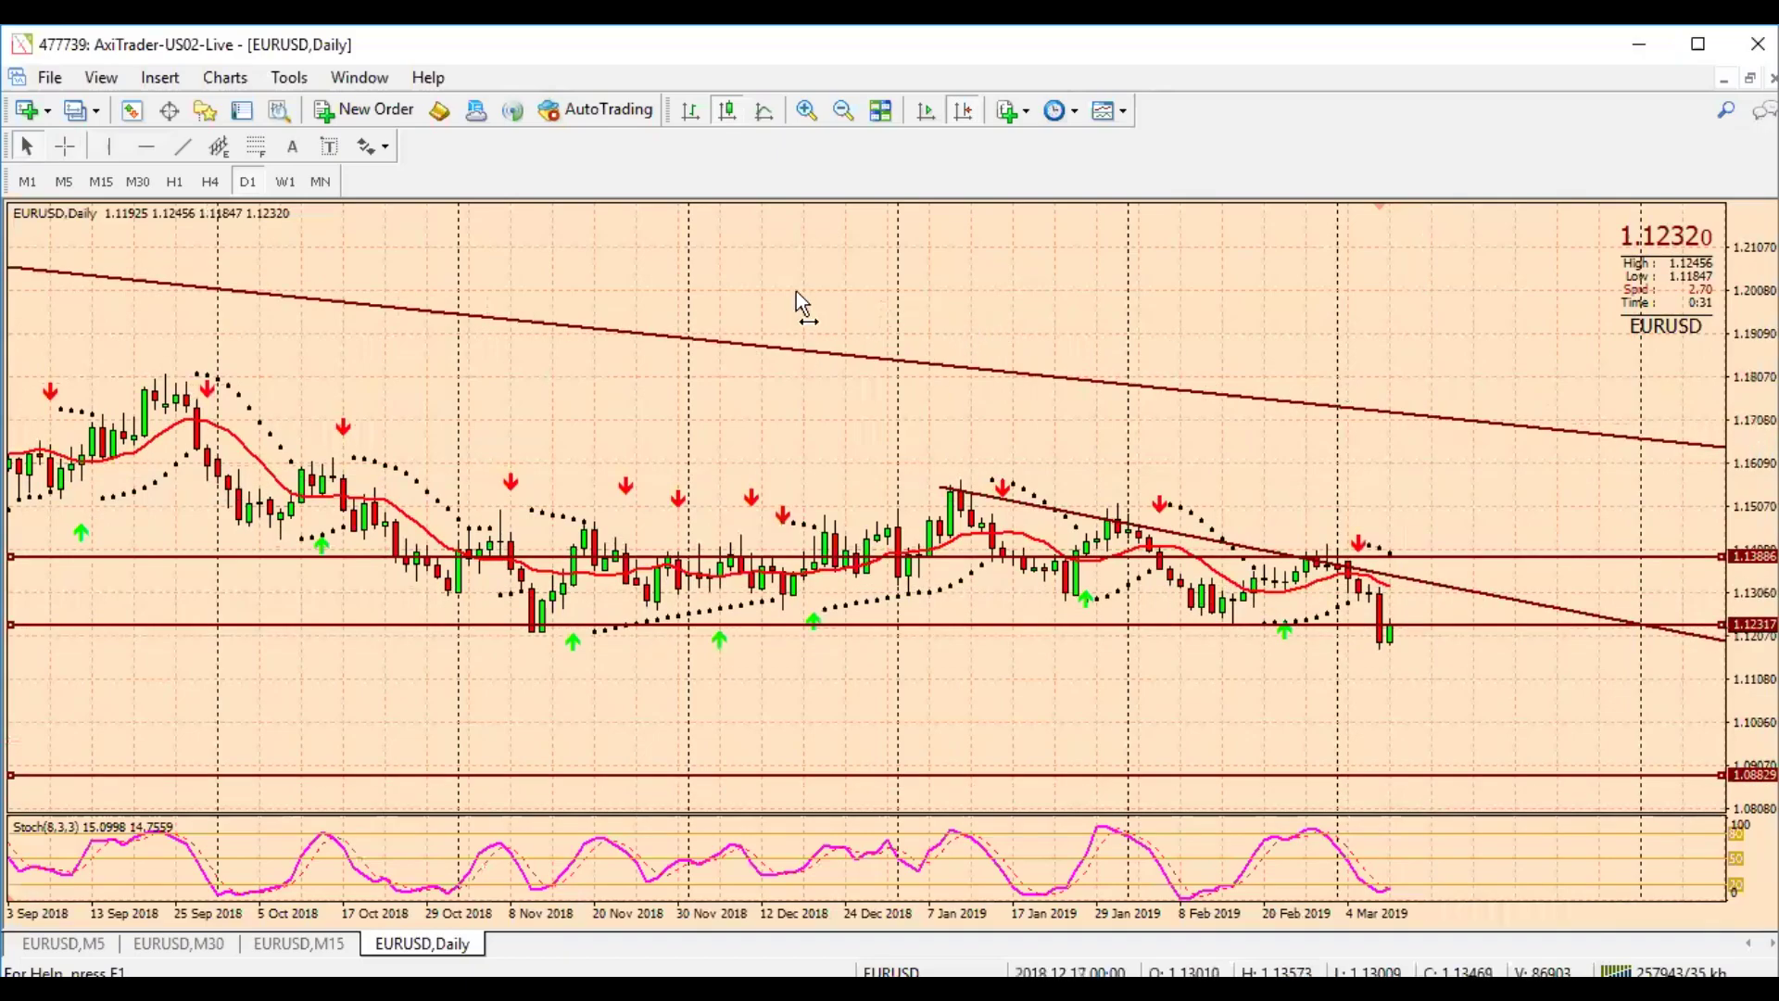
scroll(797, 290, "up", 5)
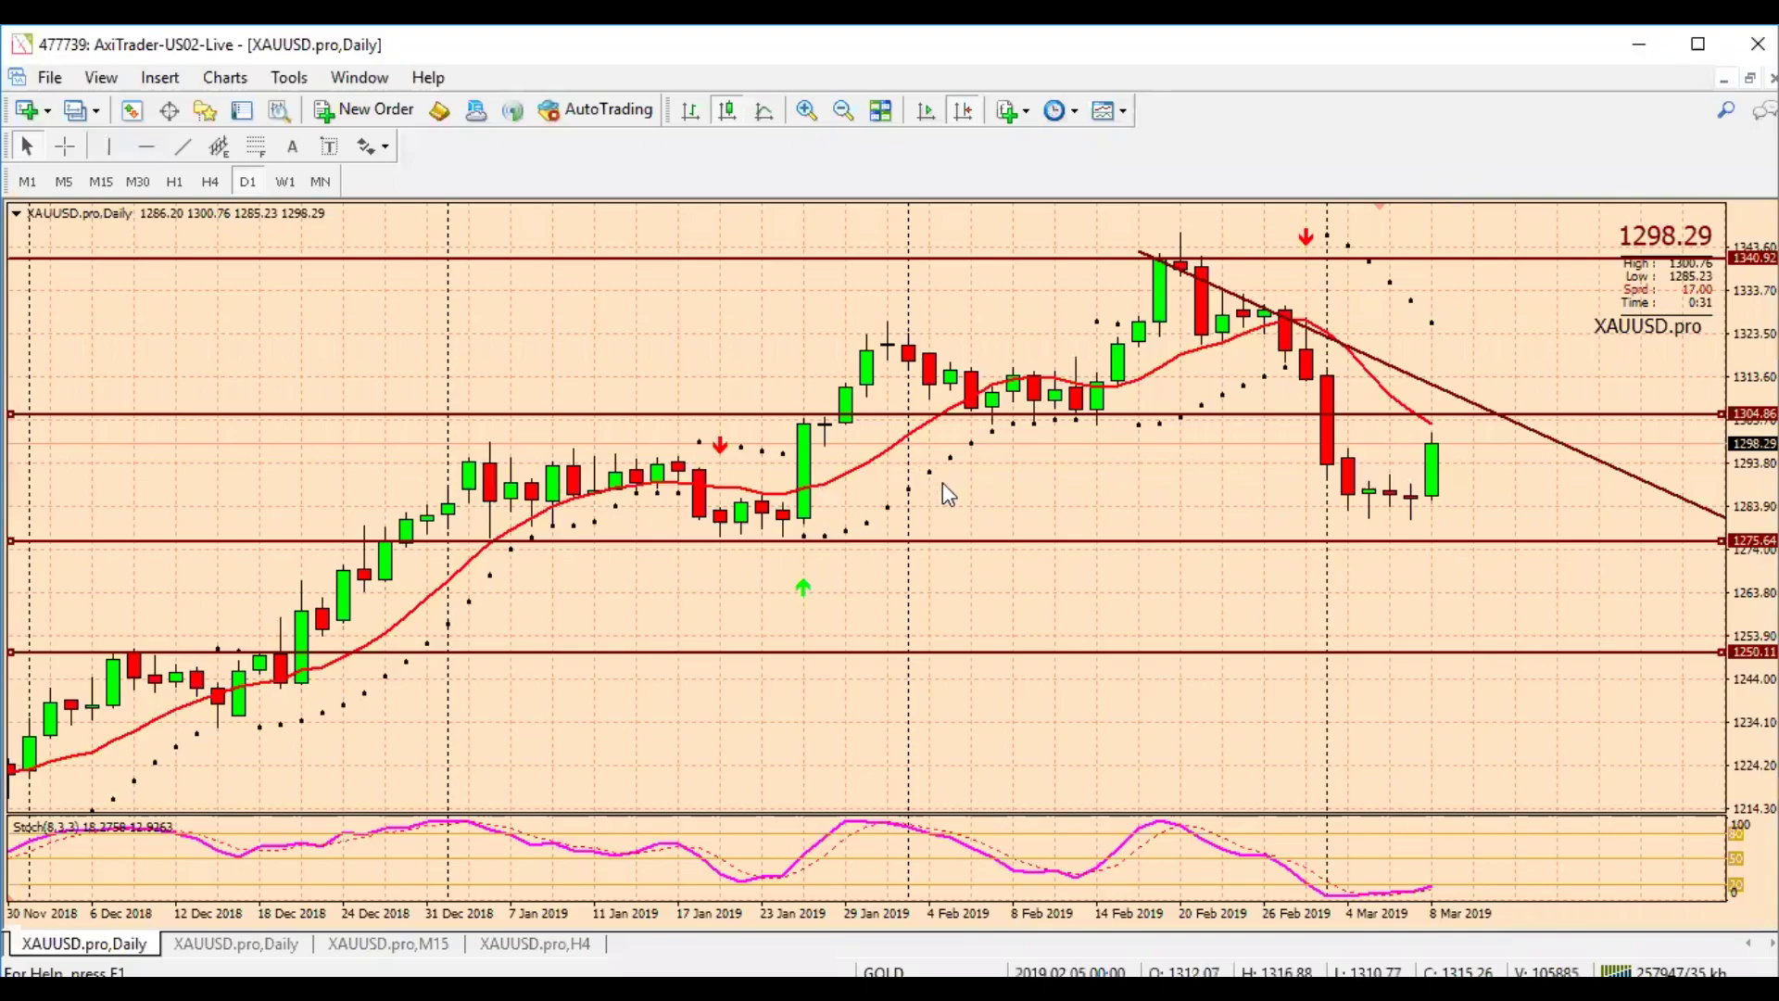
left_click_drag(943, 483, 872, 490)
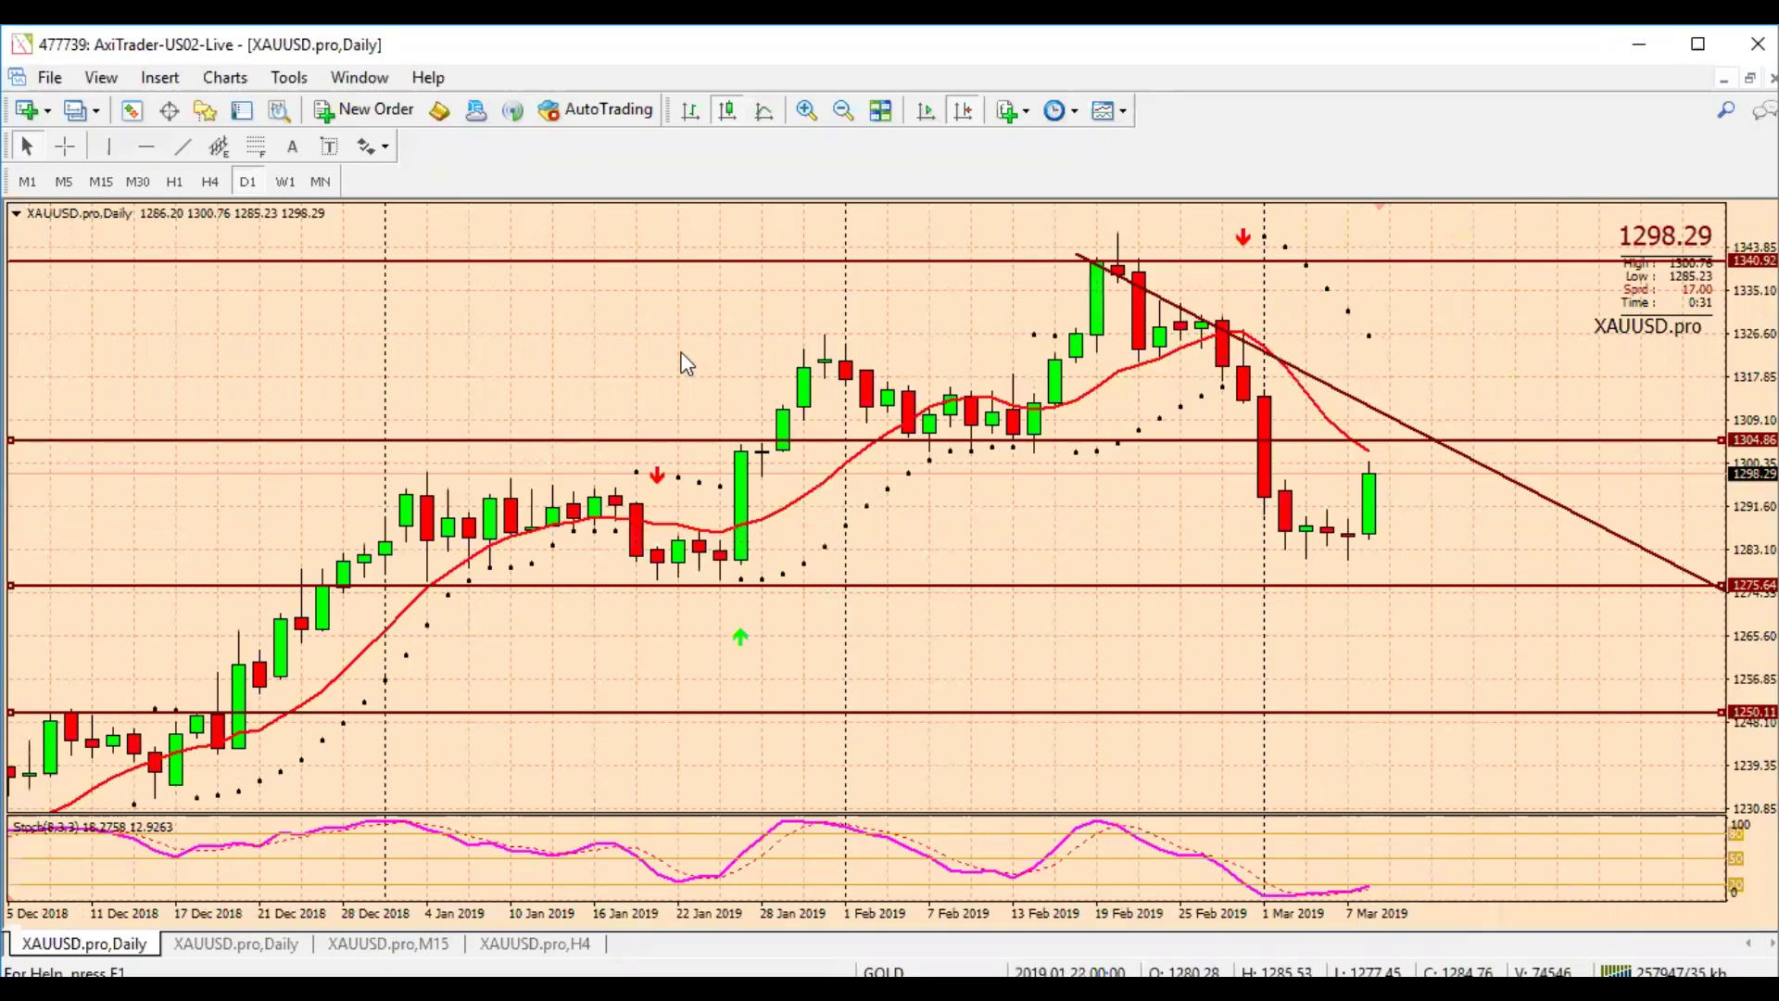
Widen the gold chart's range to fit 1250.11–1340.92 and inspect the last candle with the crosshair
mouse_move(684, 352)
left_mouse_down()
mouse_move(707, 356)
mouse_move(686, 386)
left_mouse_up()
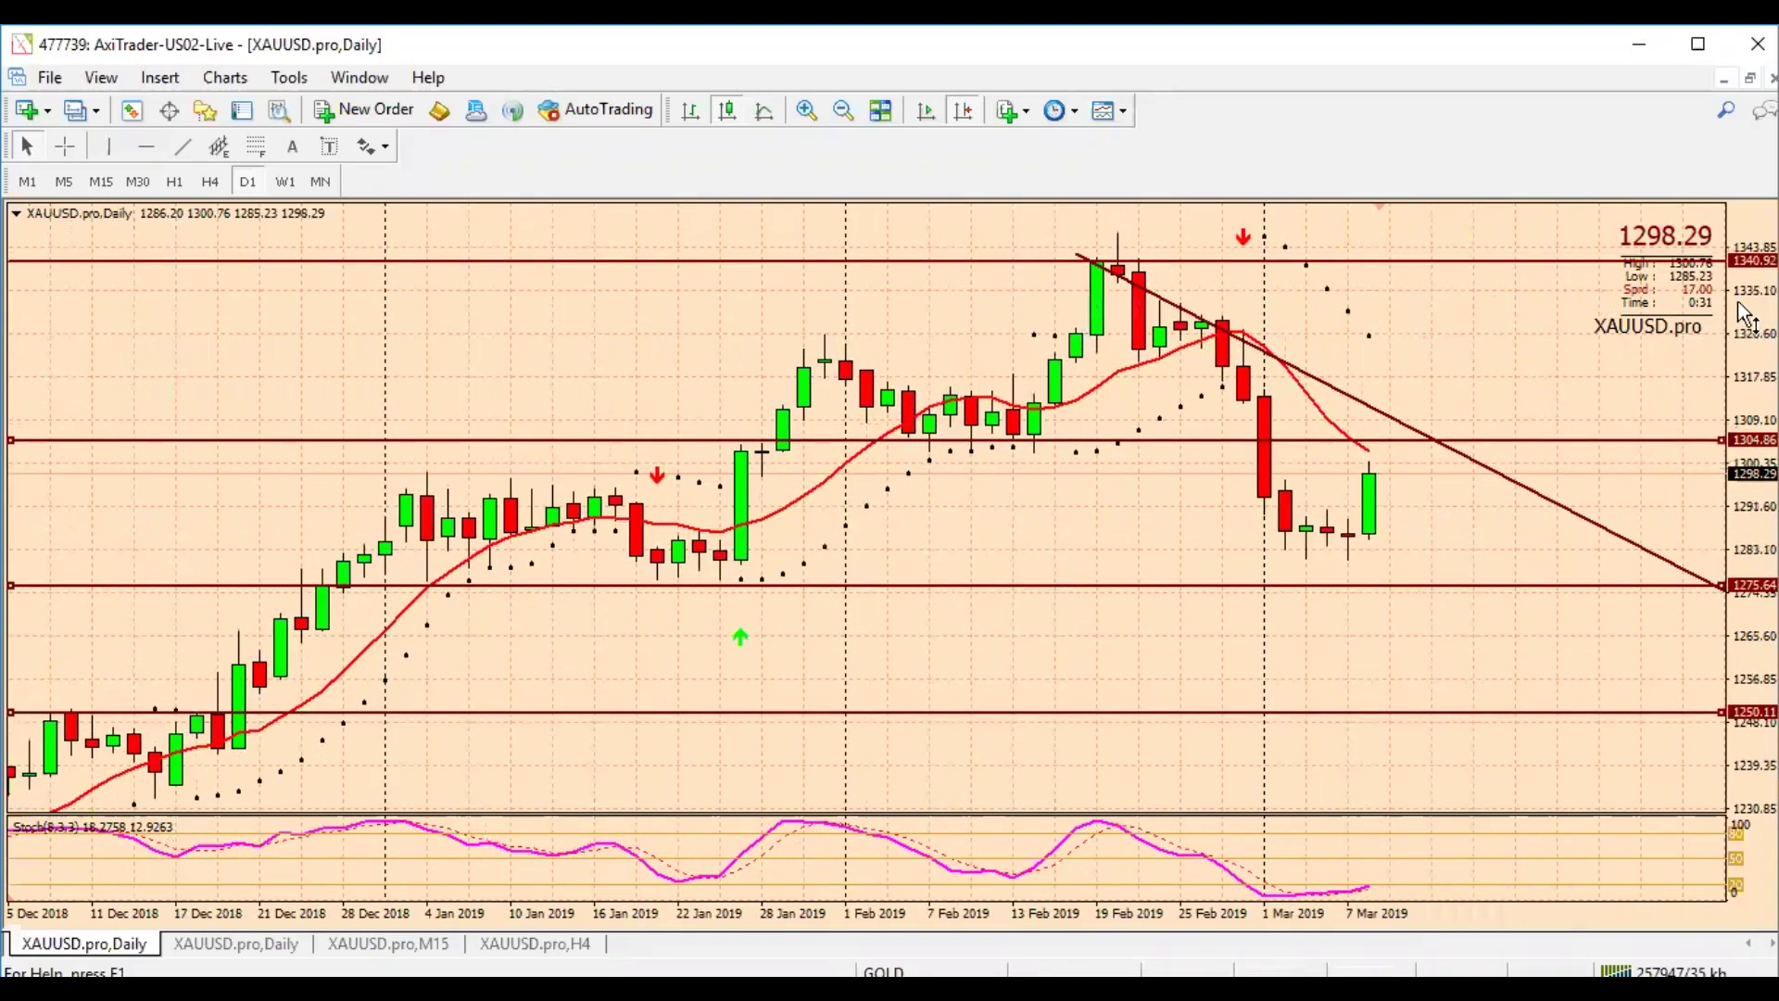
left_click_drag(1746, 320, 1742, 268)
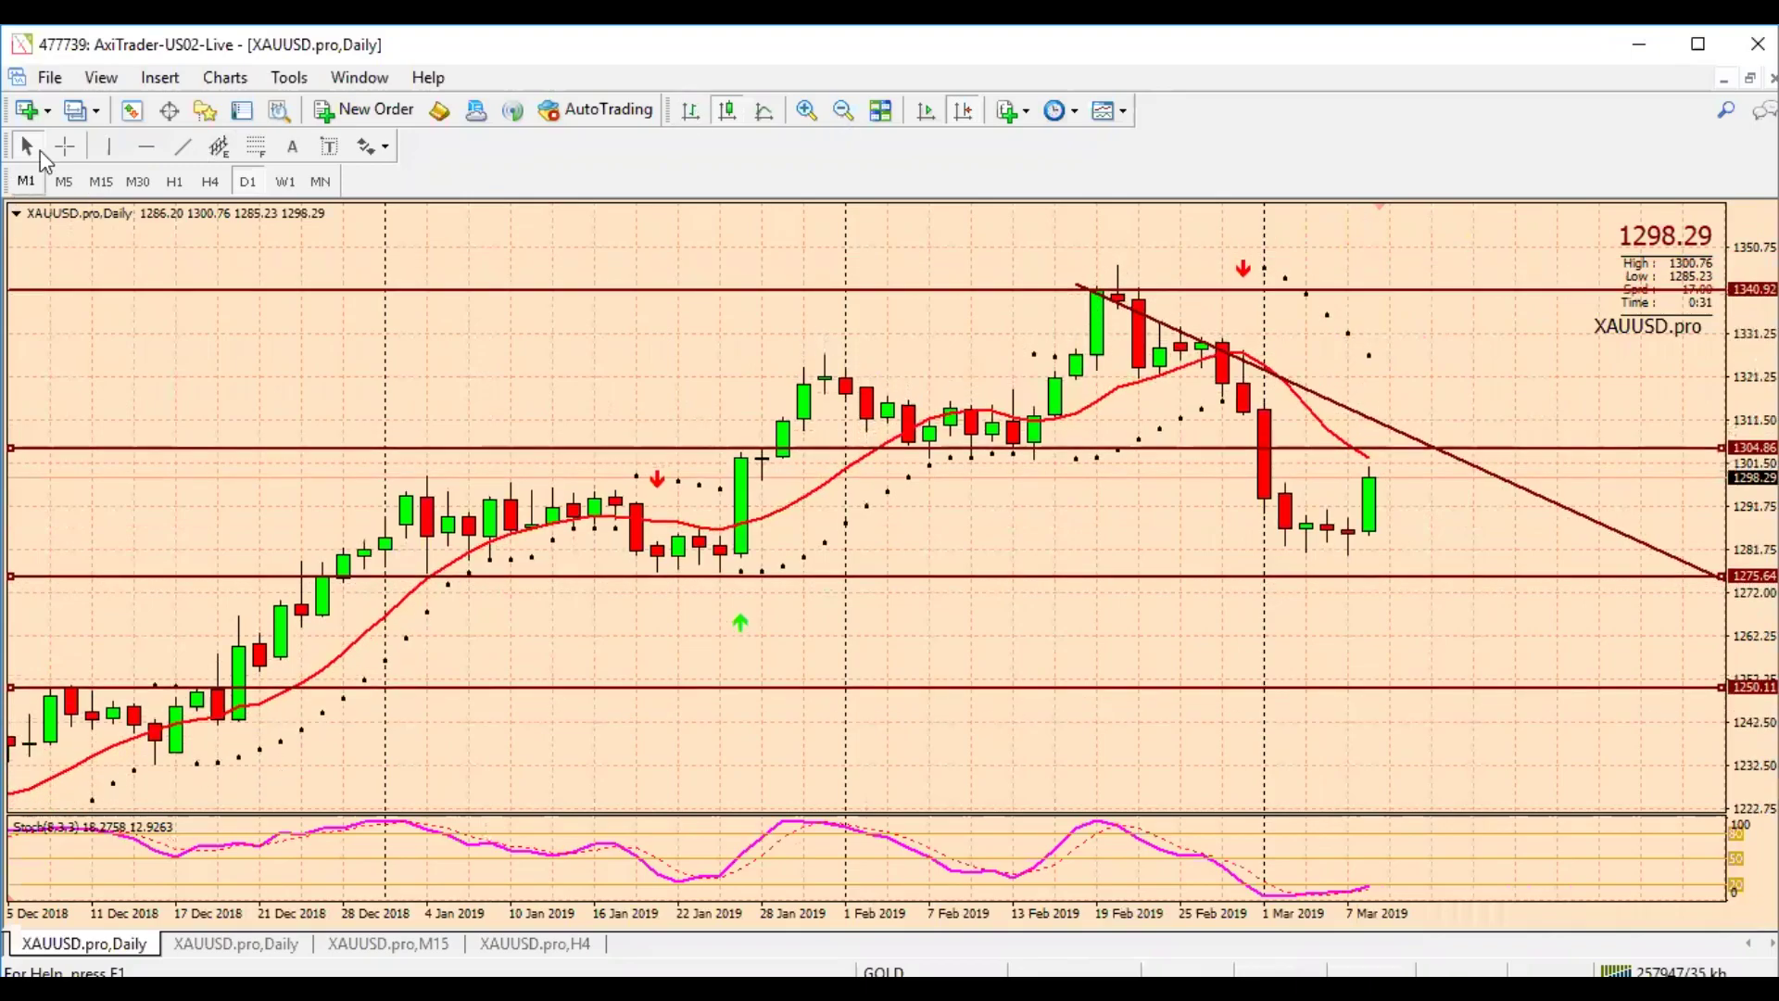
left_click(65, 146)
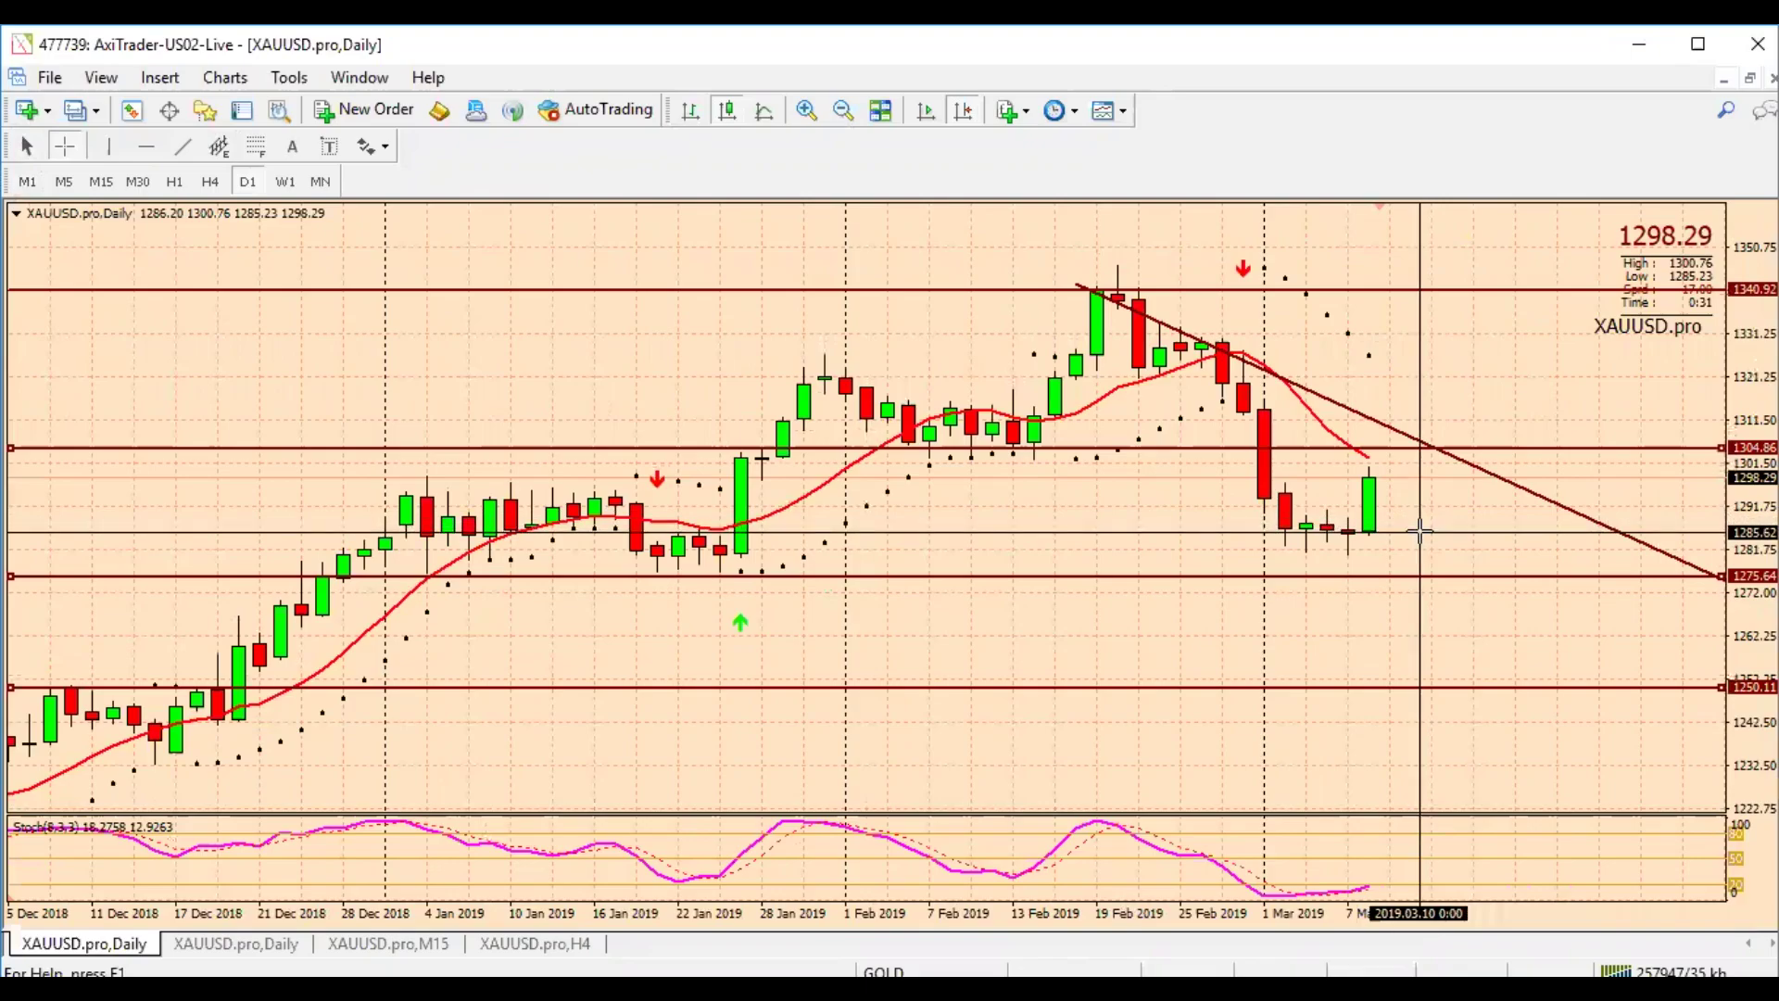
left_click_drag(1421, 531, 1372, 470)
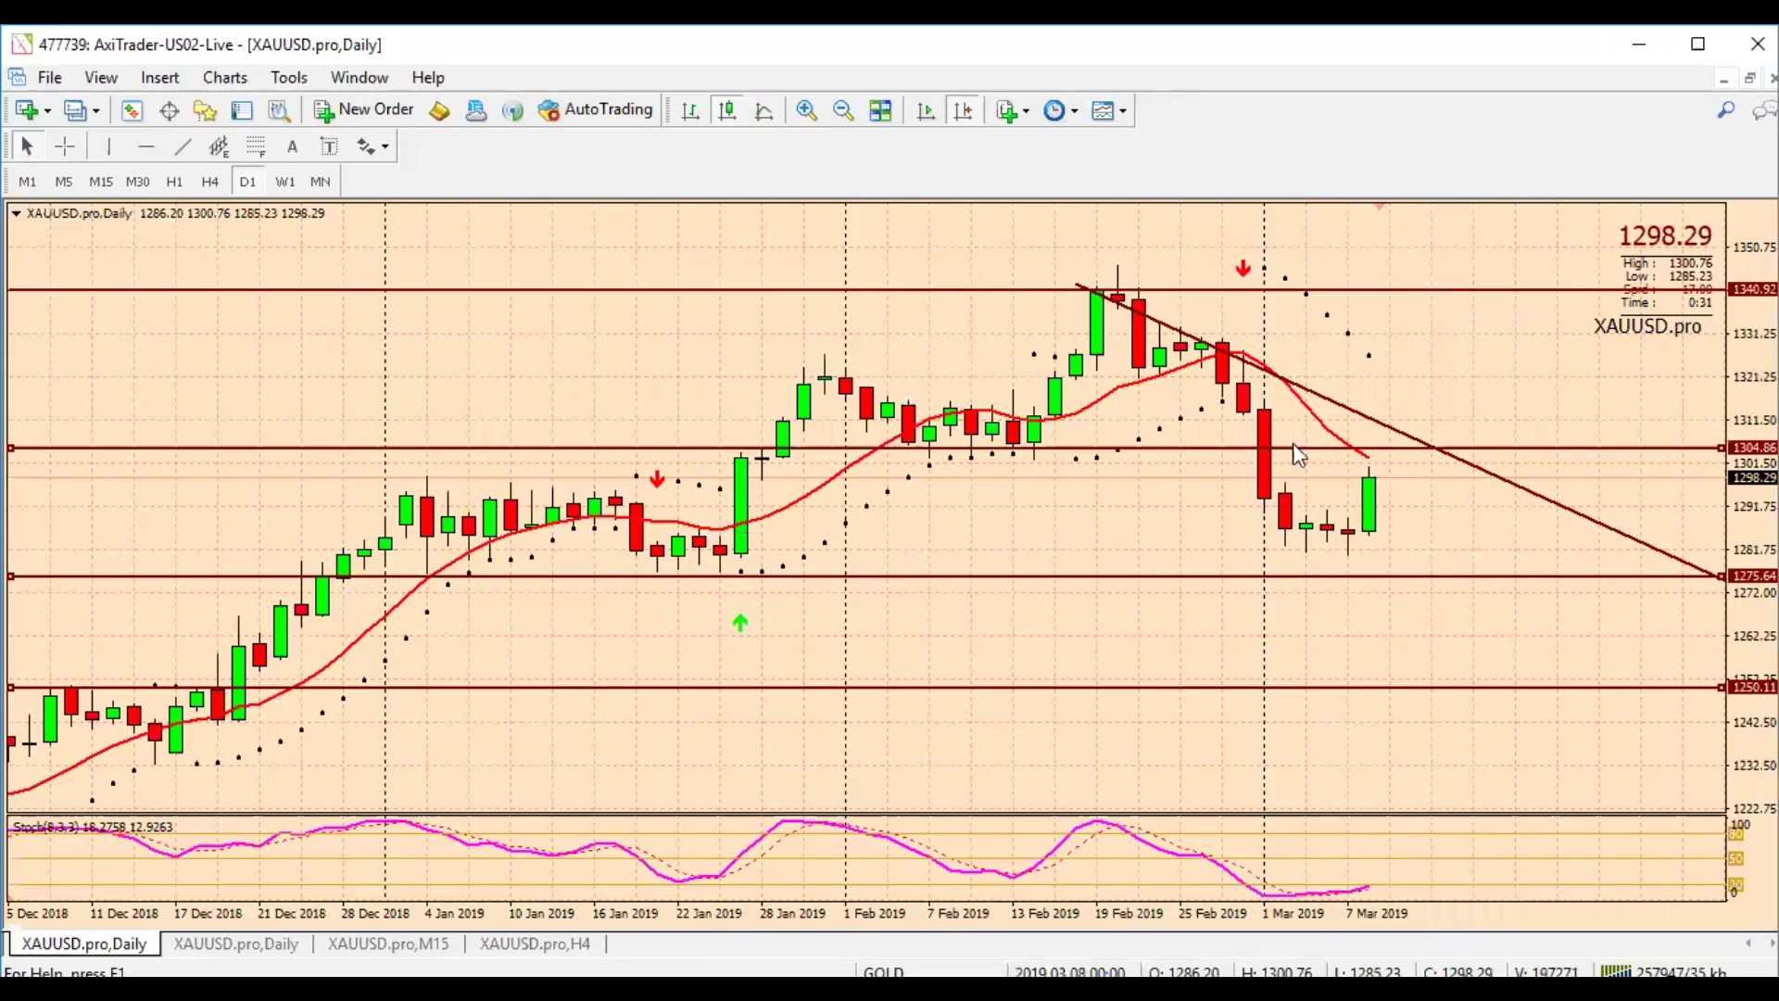
left_click(66, 148)
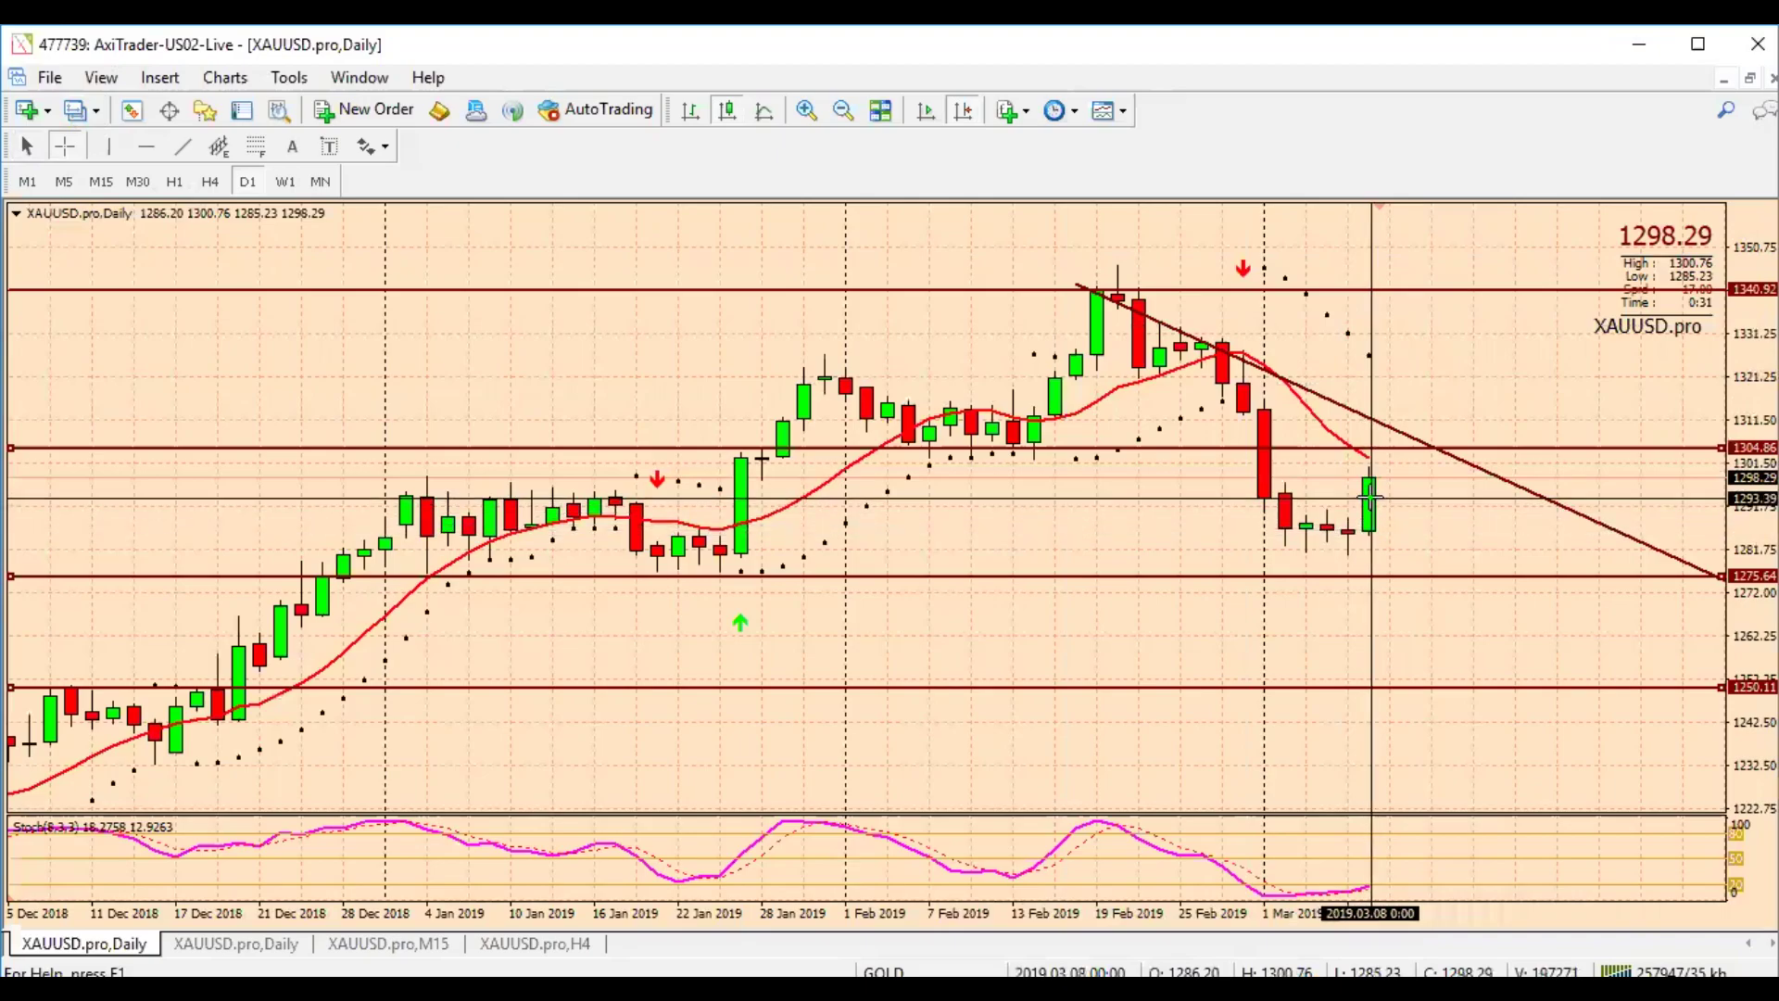
mouse_move(1378, 479)
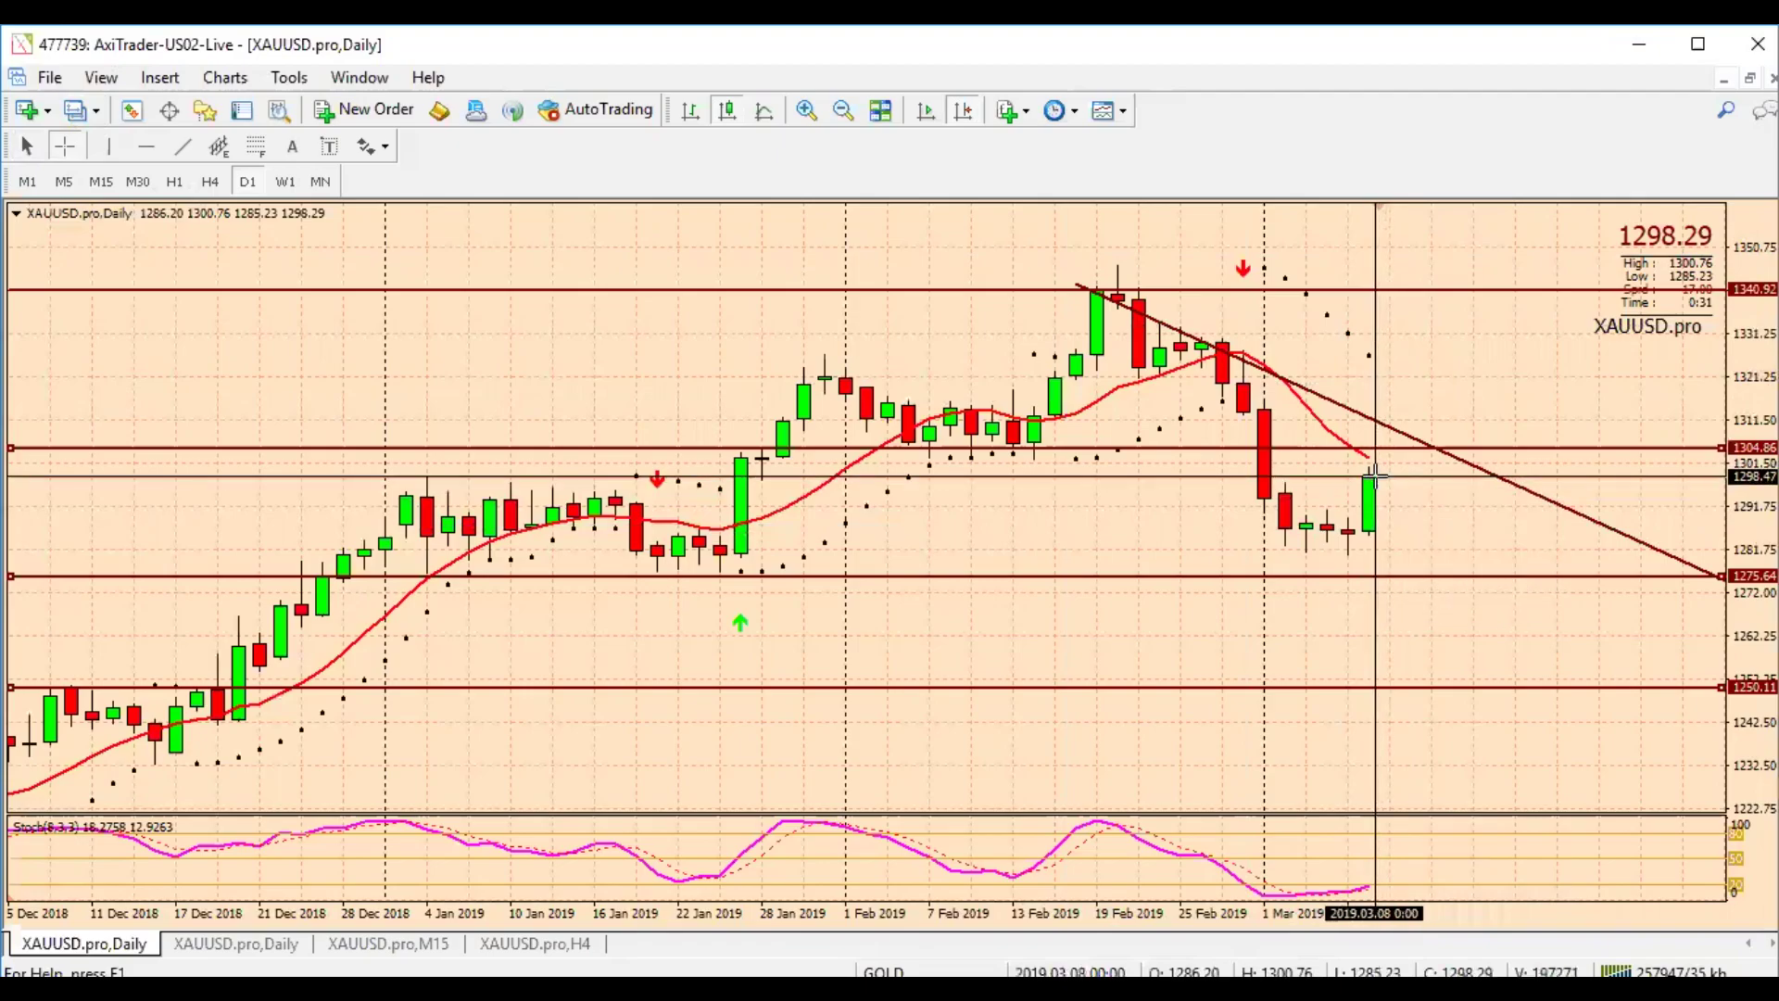
mouse_move(1381, 457)
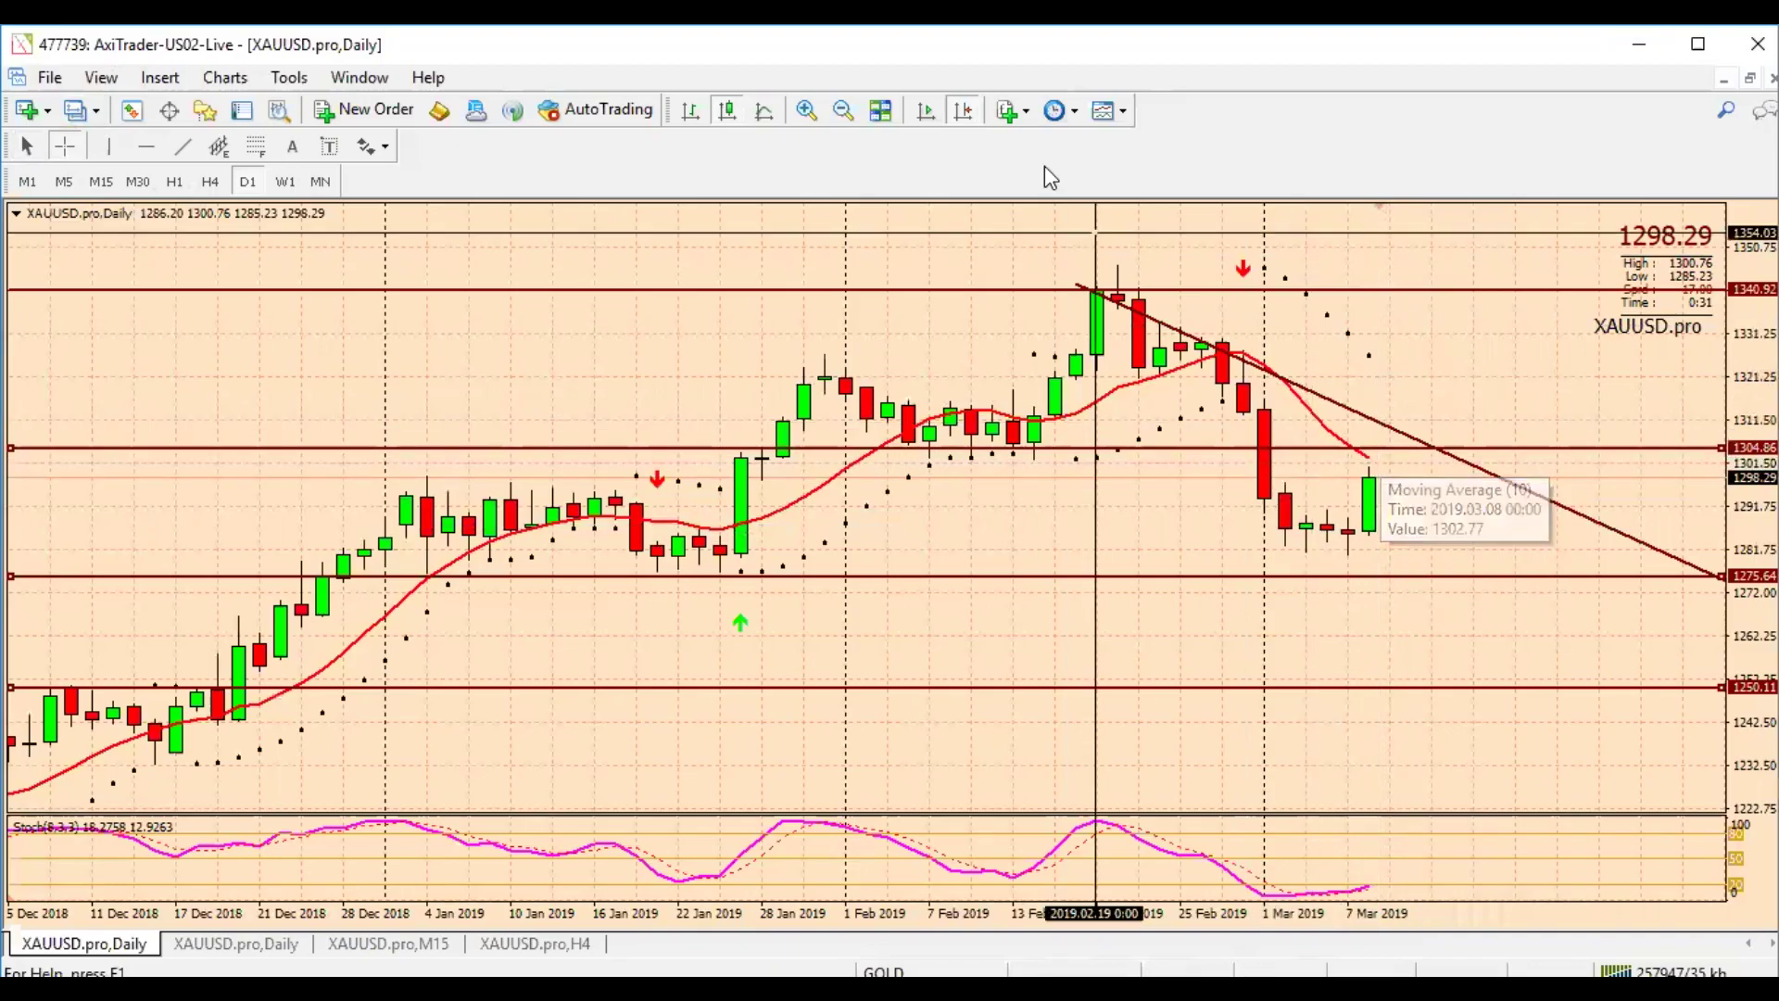
Switch the gold chart to the 1 Hour timeframe, dismiss the EMA-cross alert, and apply Chart Shift
left_click(1071, 110)
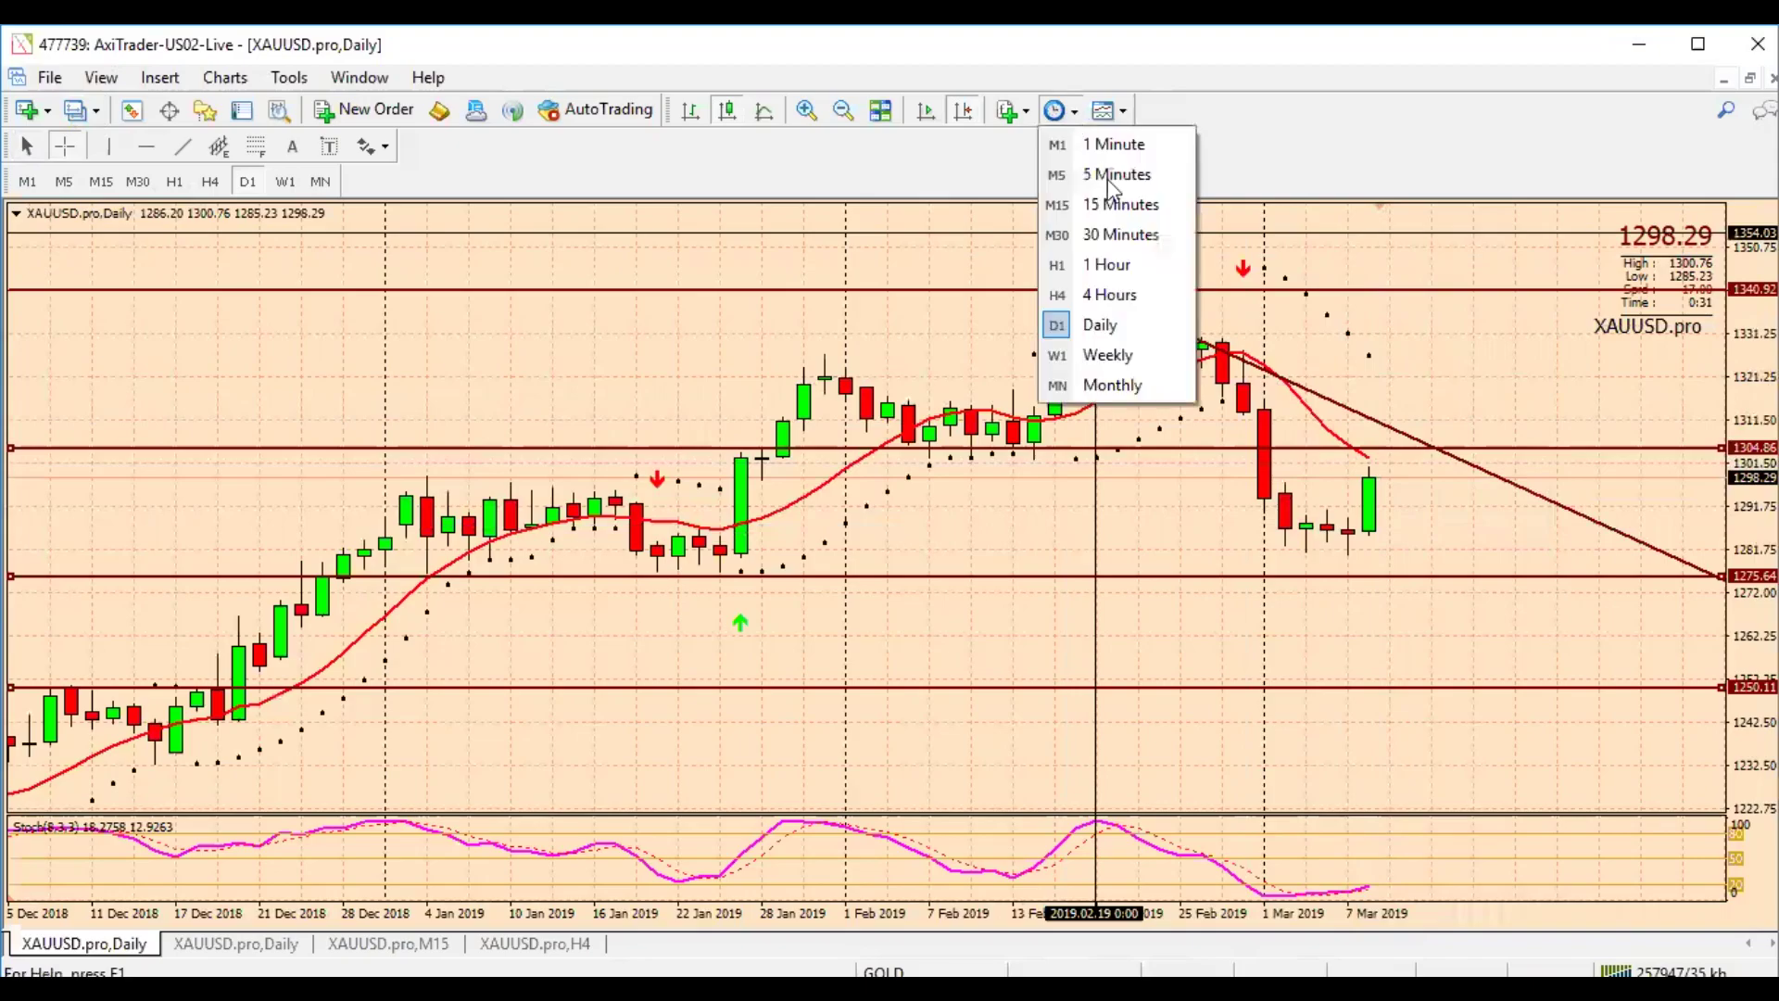
left_click(1112, 268)
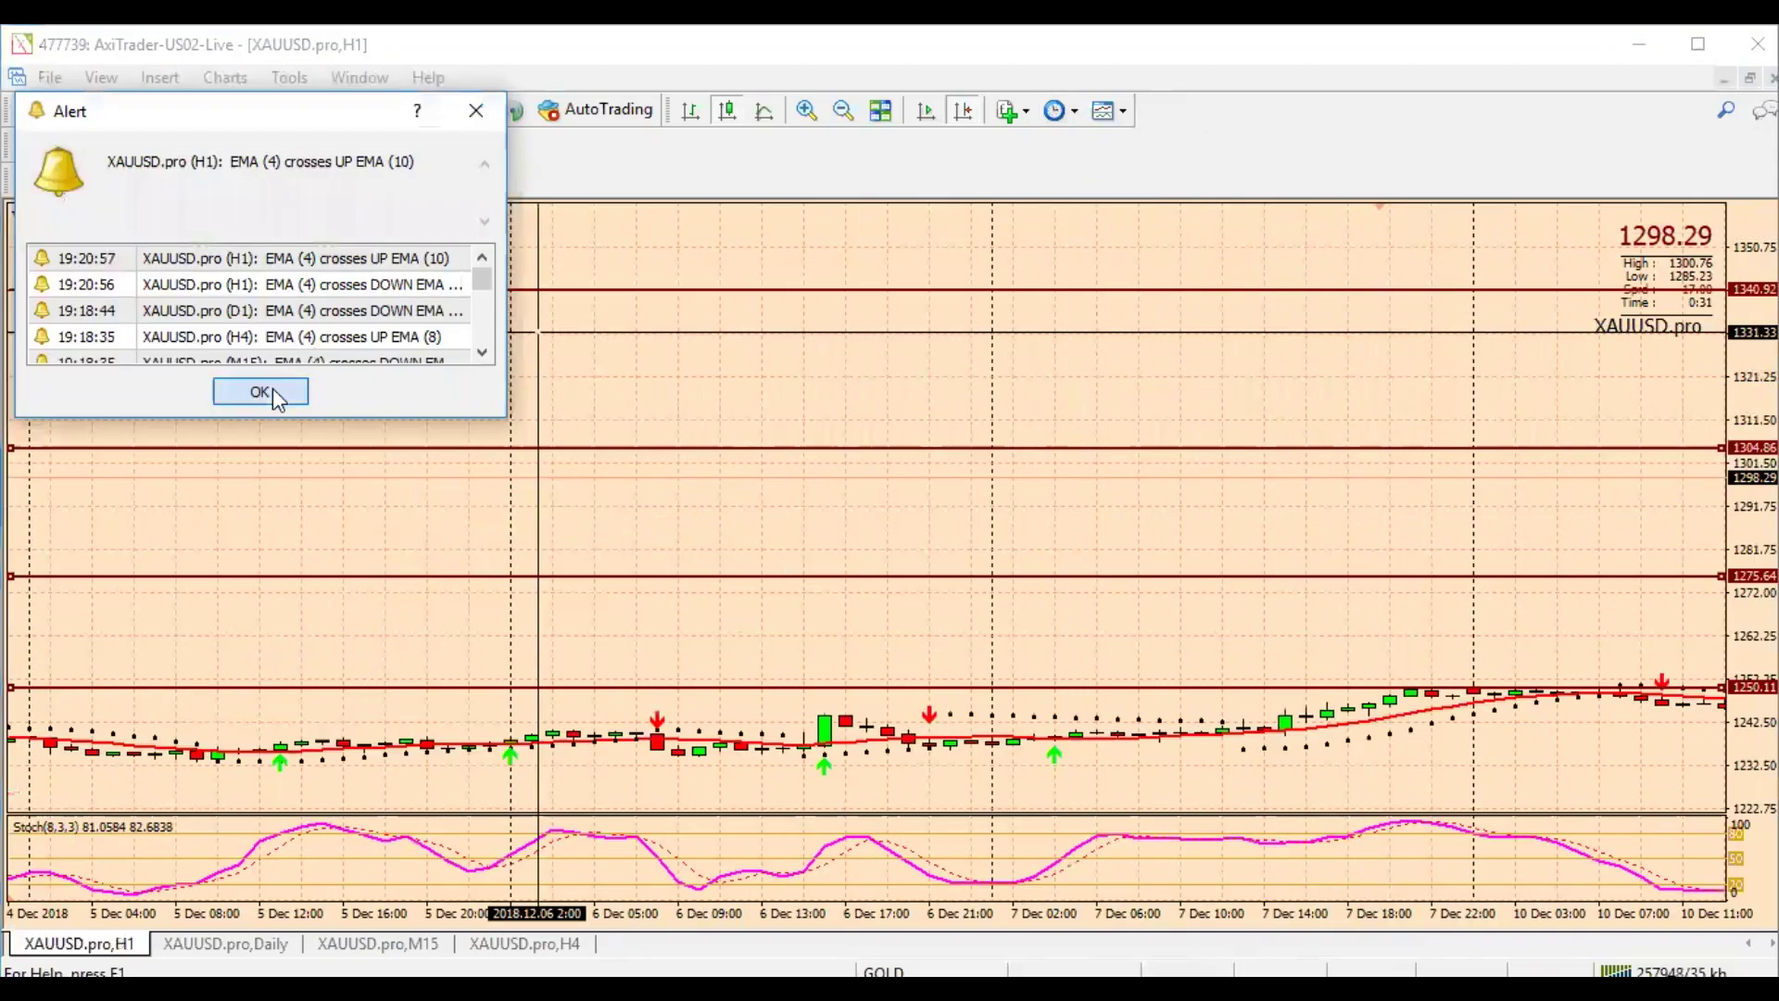
left_click(261, 392)
left_click(966, 112)
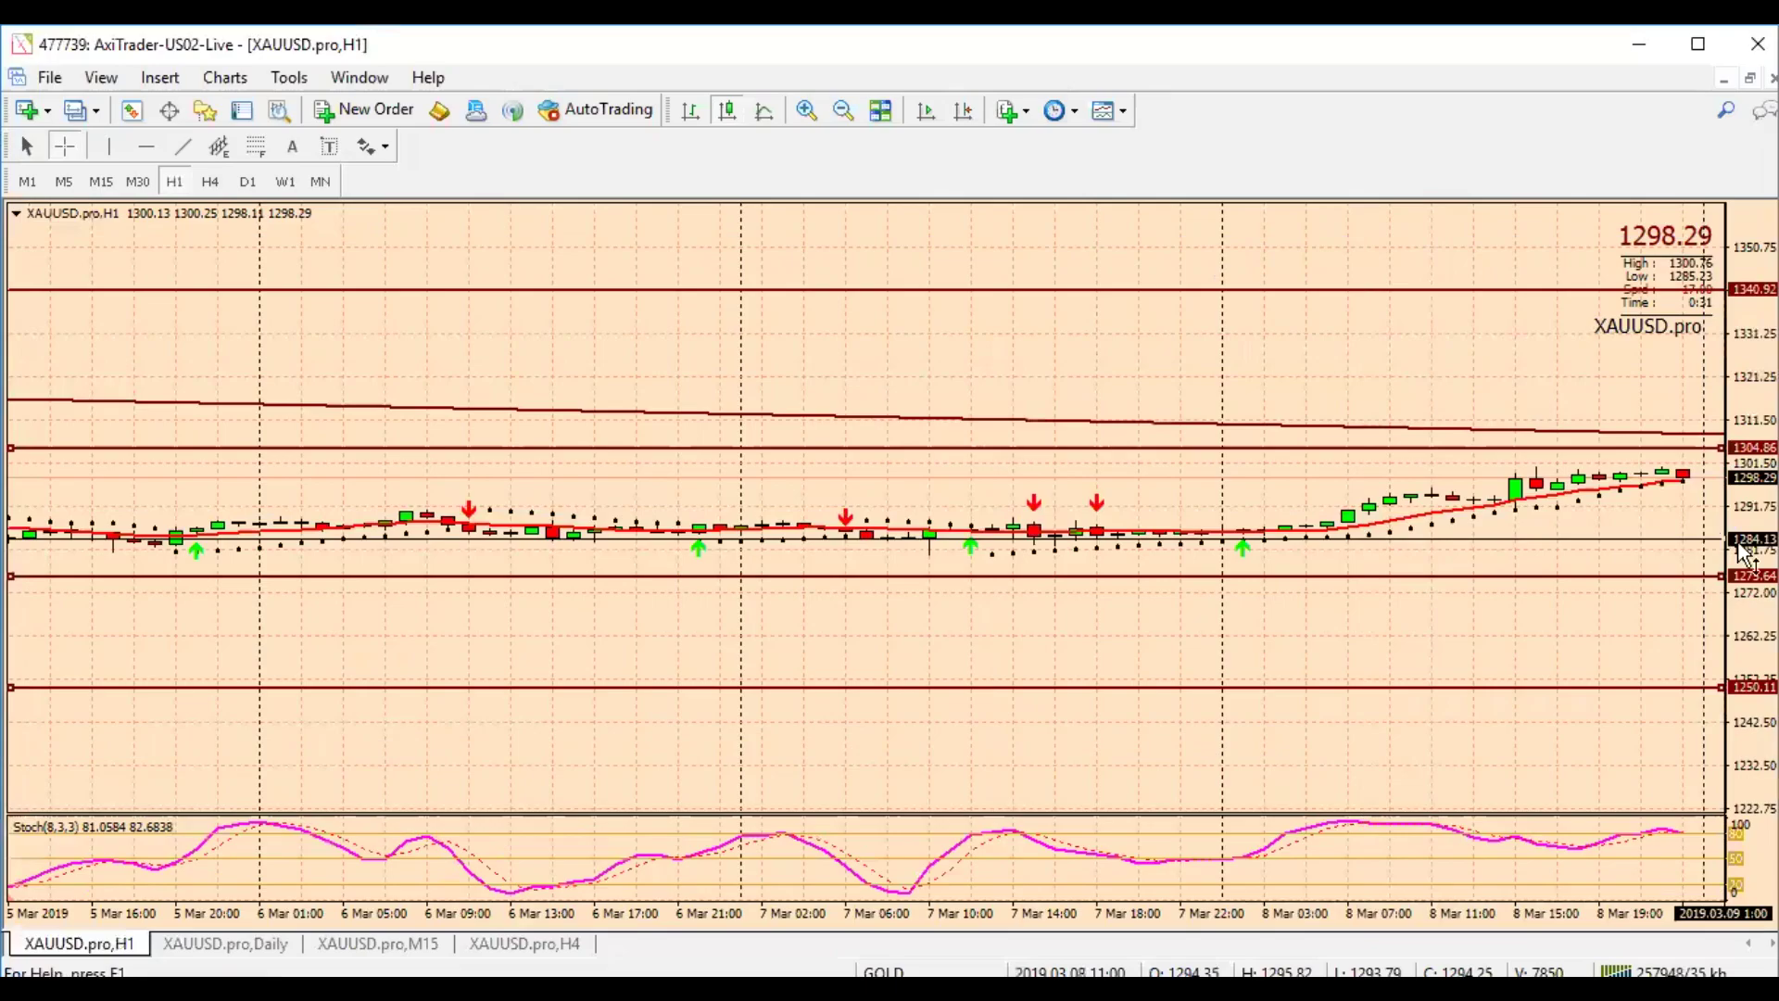
Rescale the hourly chart to frame the 1304.86 and 1275.64 levels and enable the crosshair
left_click_drag(1745, 619, 1695, 104)
left_click_drag(1747, 583, 1741, 262)
left_click_drag(1747, 491, 1748, 419)
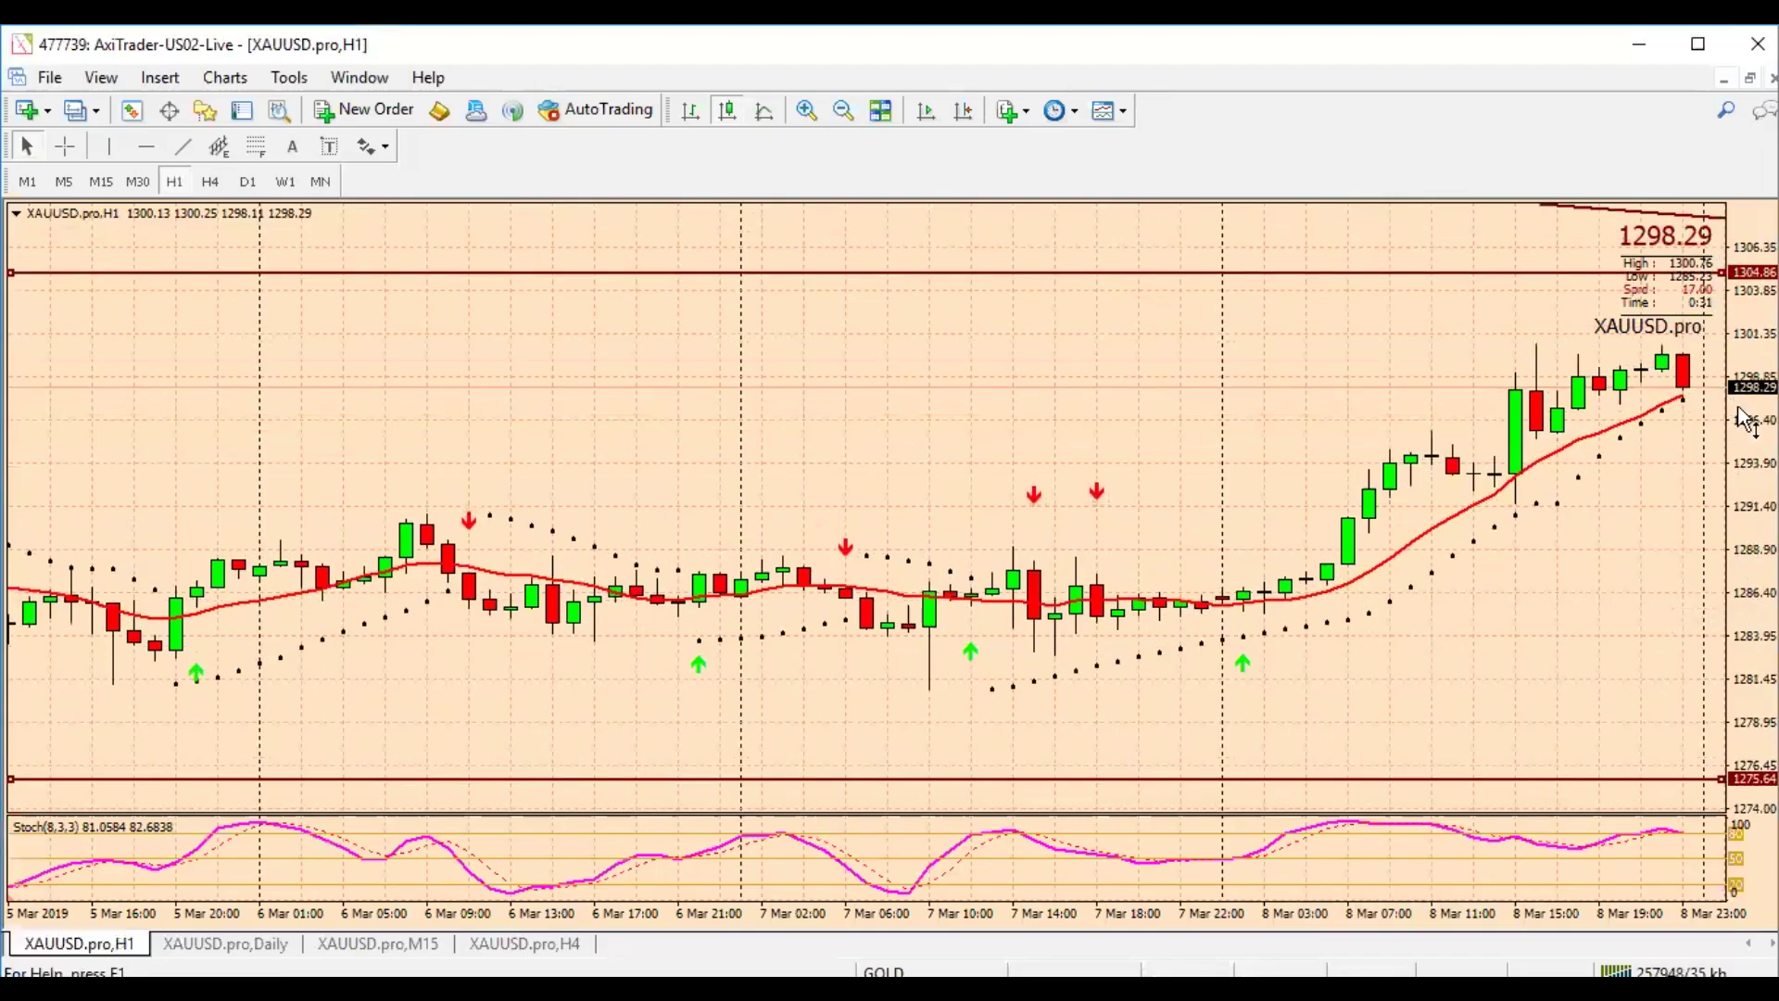
left_click(966, 118)
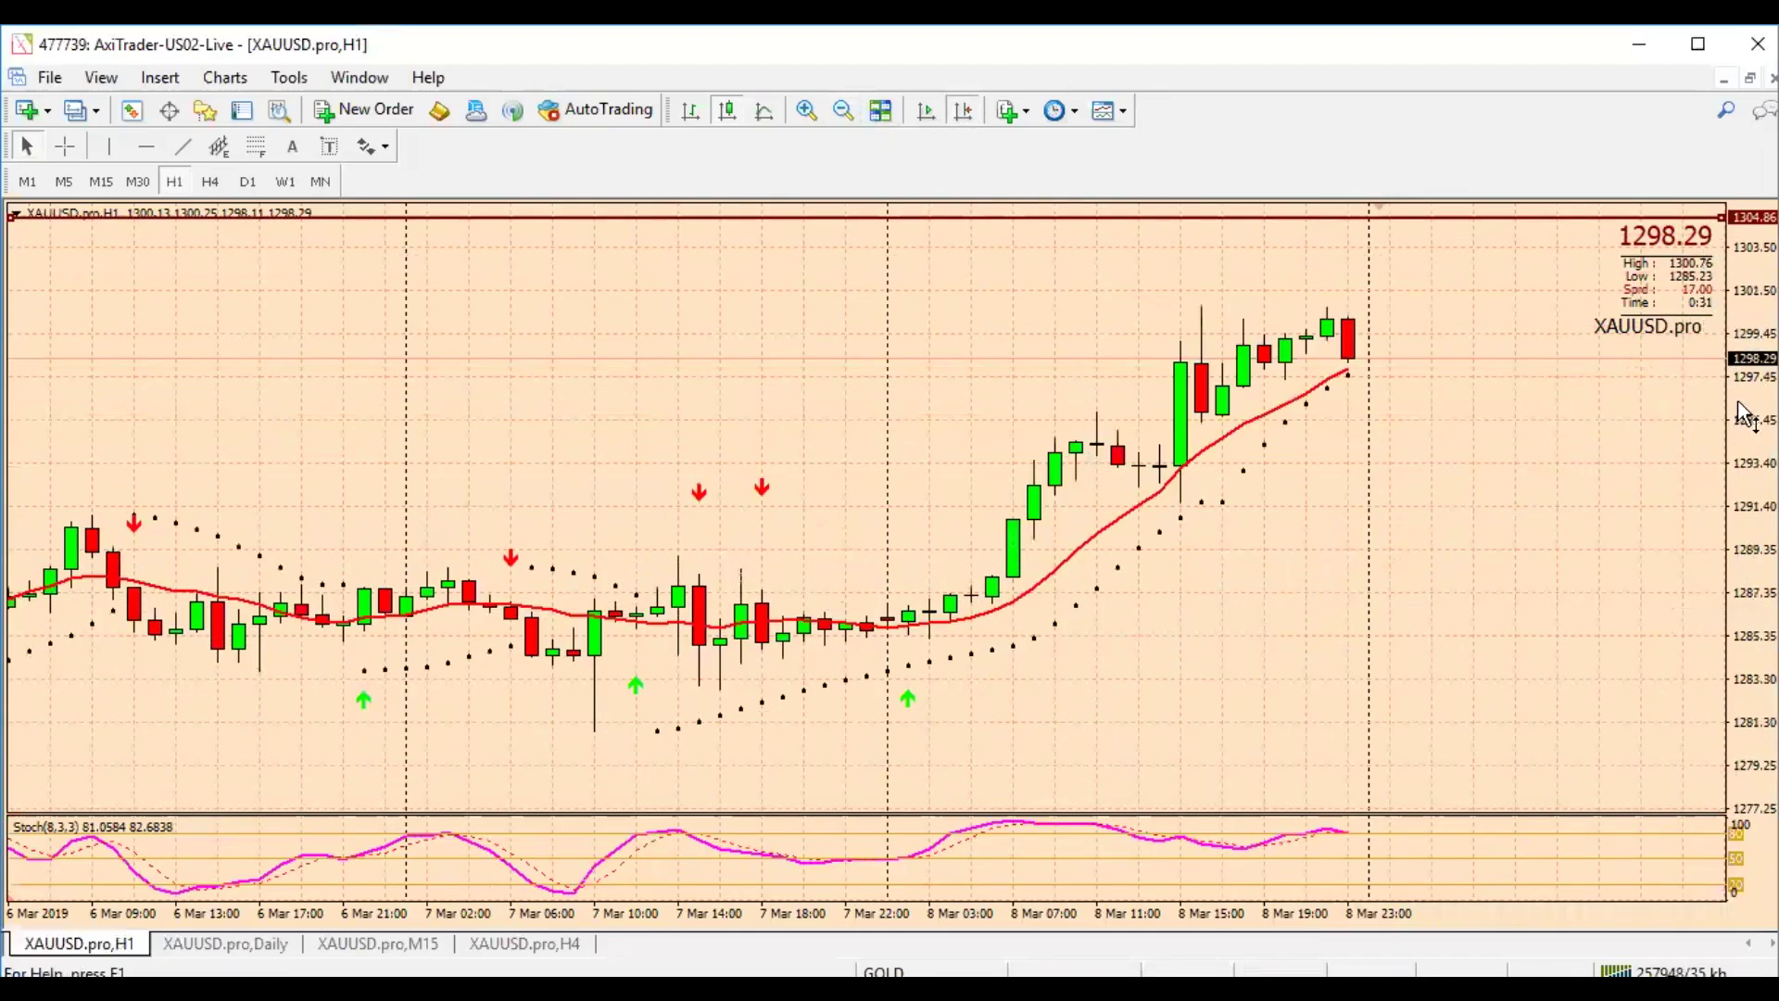
left_click_drag(1746, 453, 1747, 482)
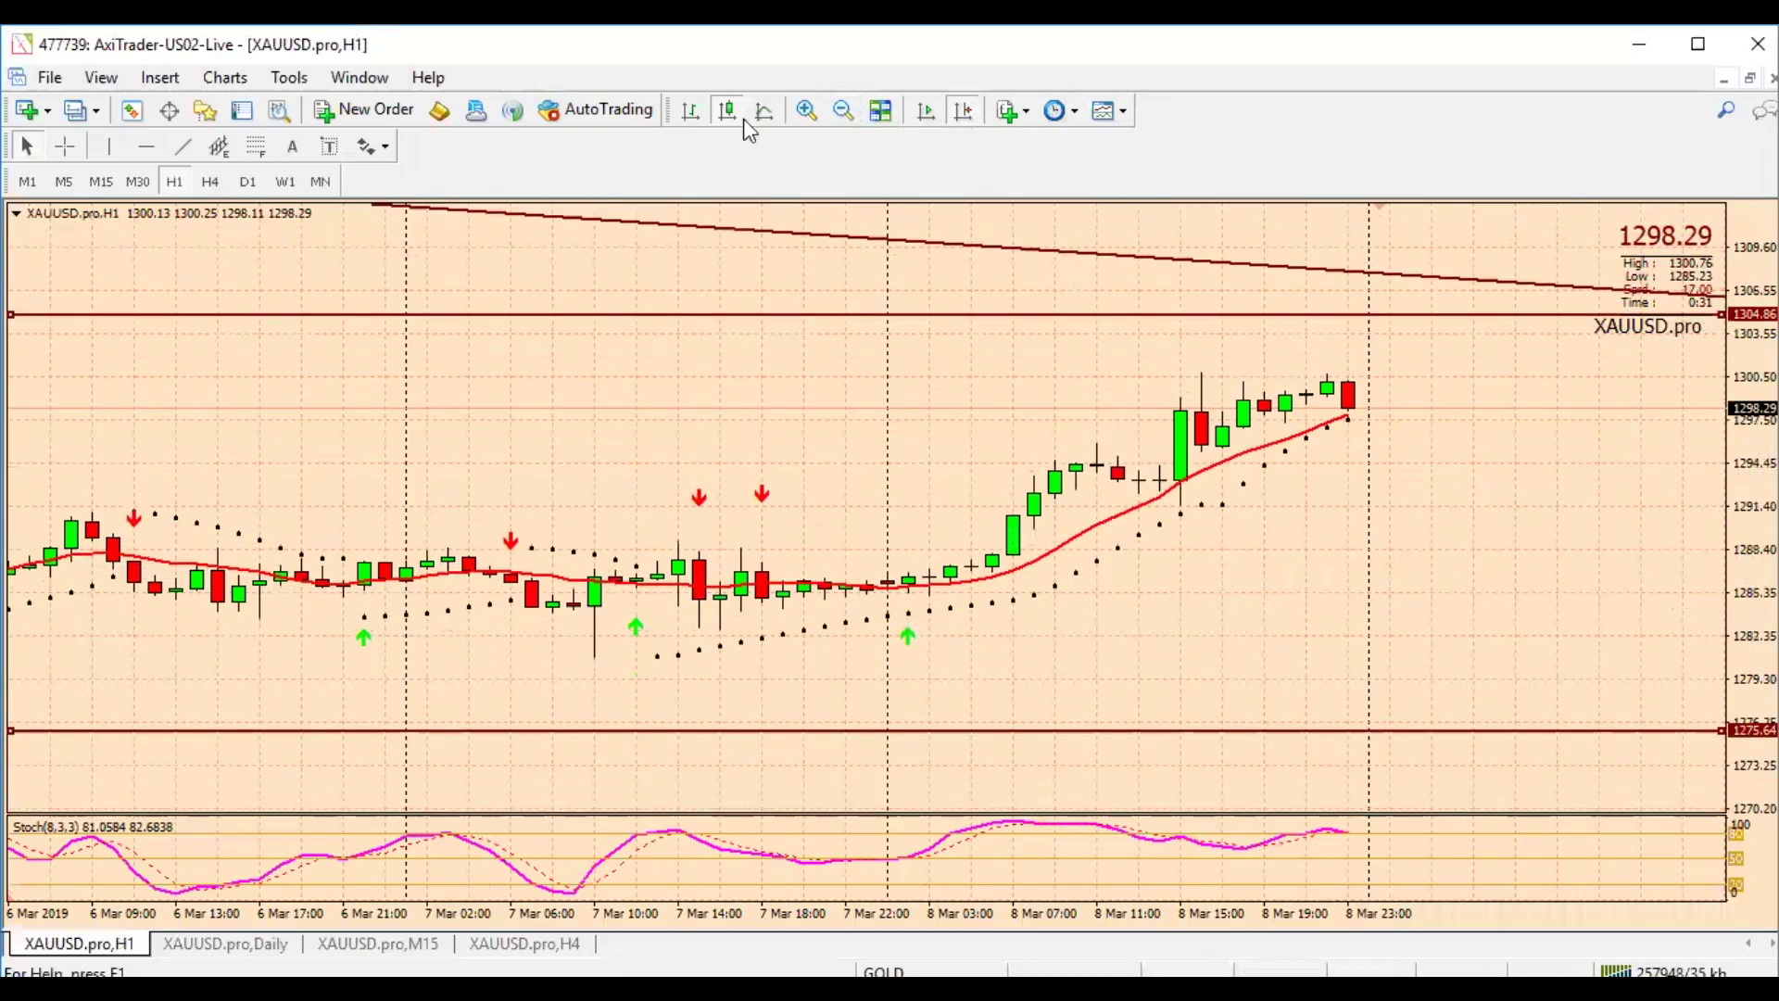
left_click(63, 147)
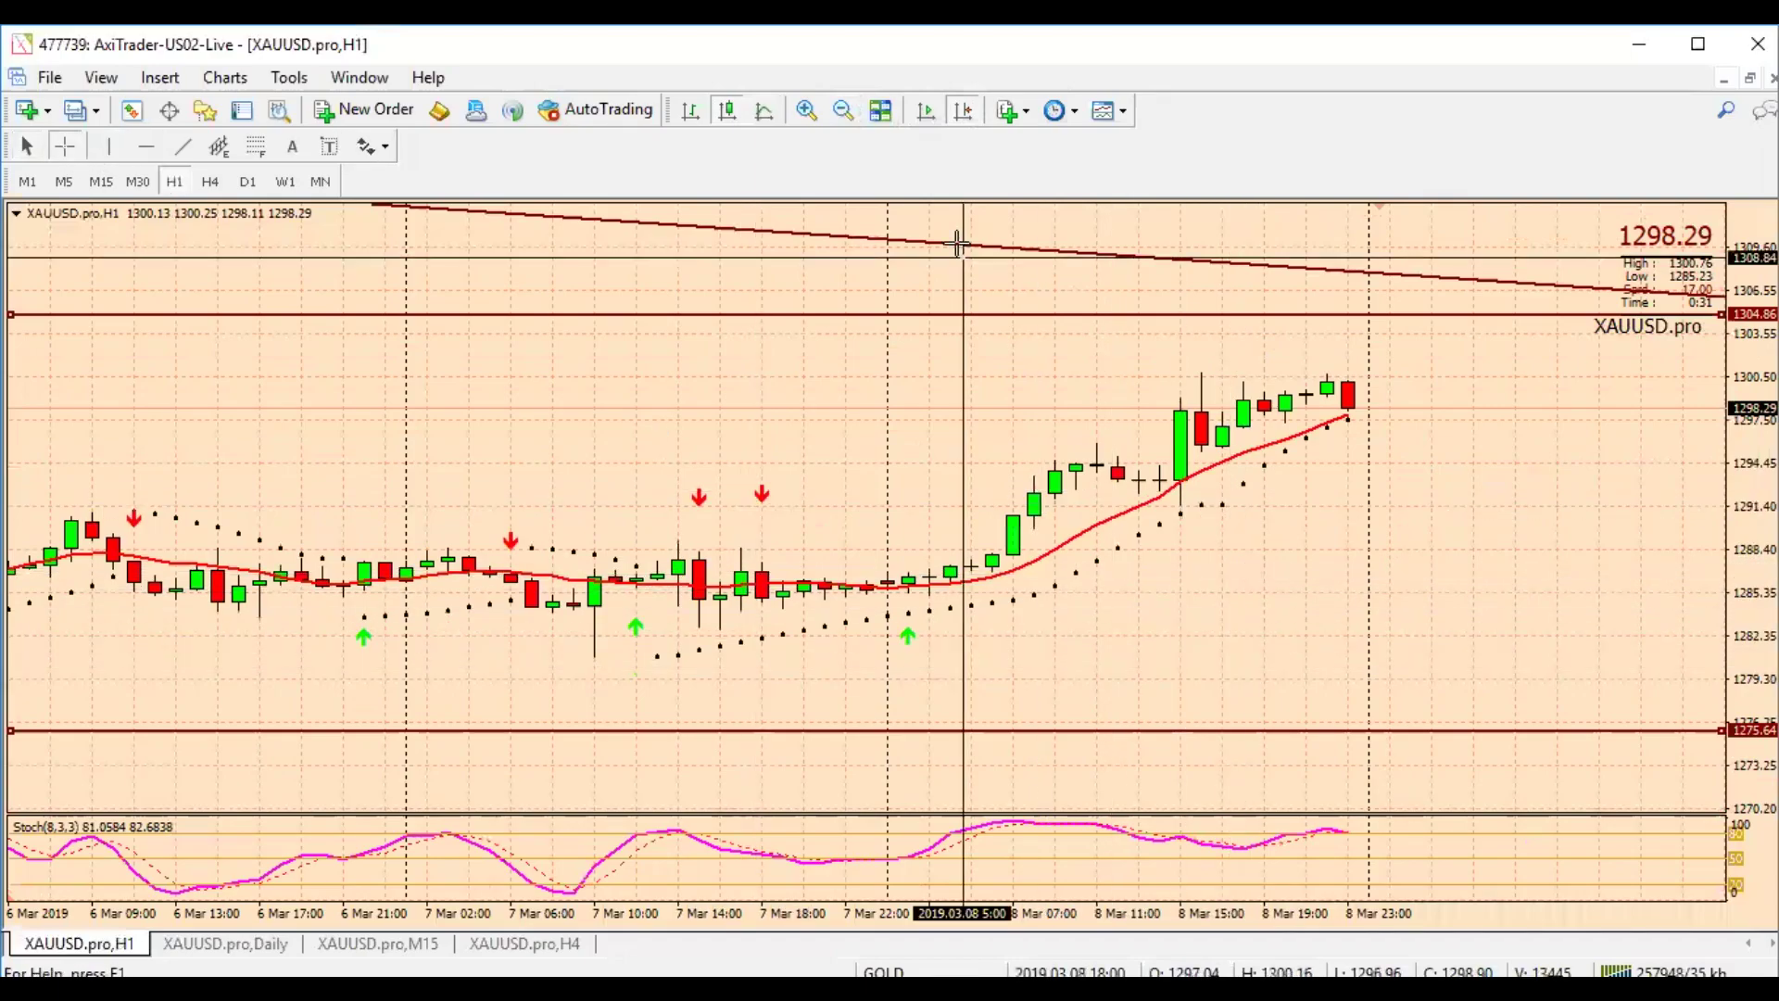
Return the gold chart to daily candles, dismiss the EMA-cross alert, and measure between two points
left_click(1057, 110)
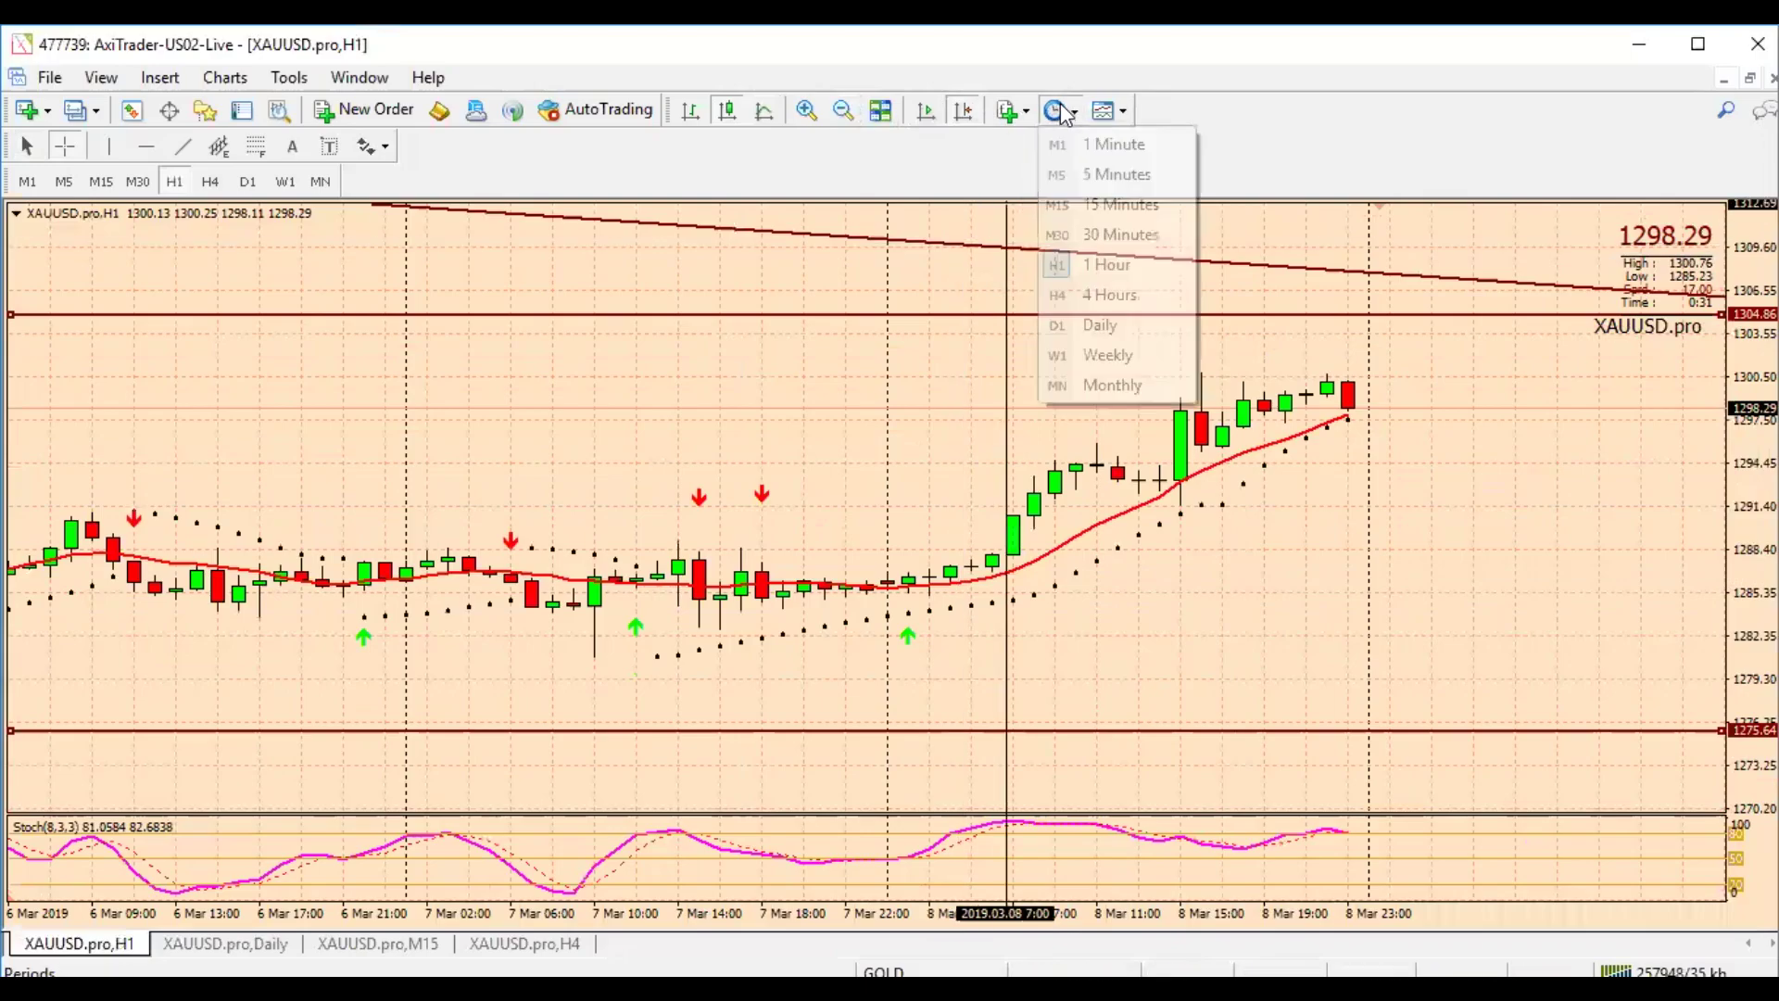
left_click(1102, 324)
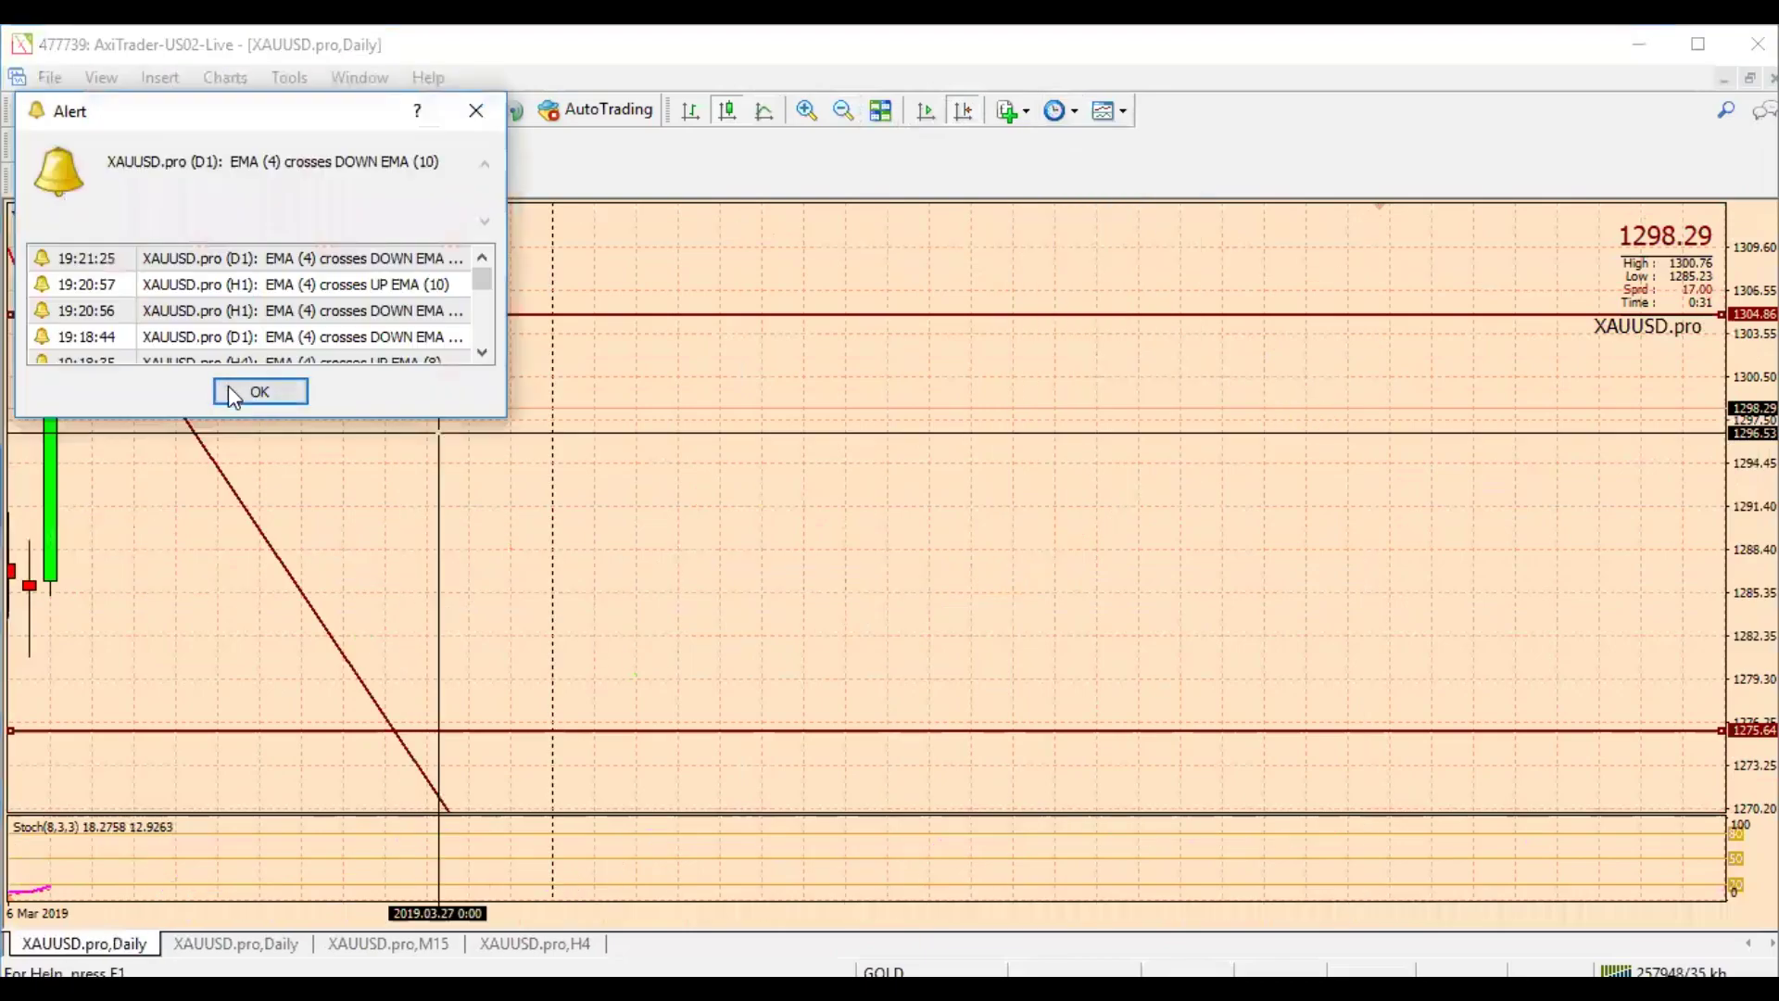
left_click(260, 390)
left_click_drag(421, 445, 708, 459)
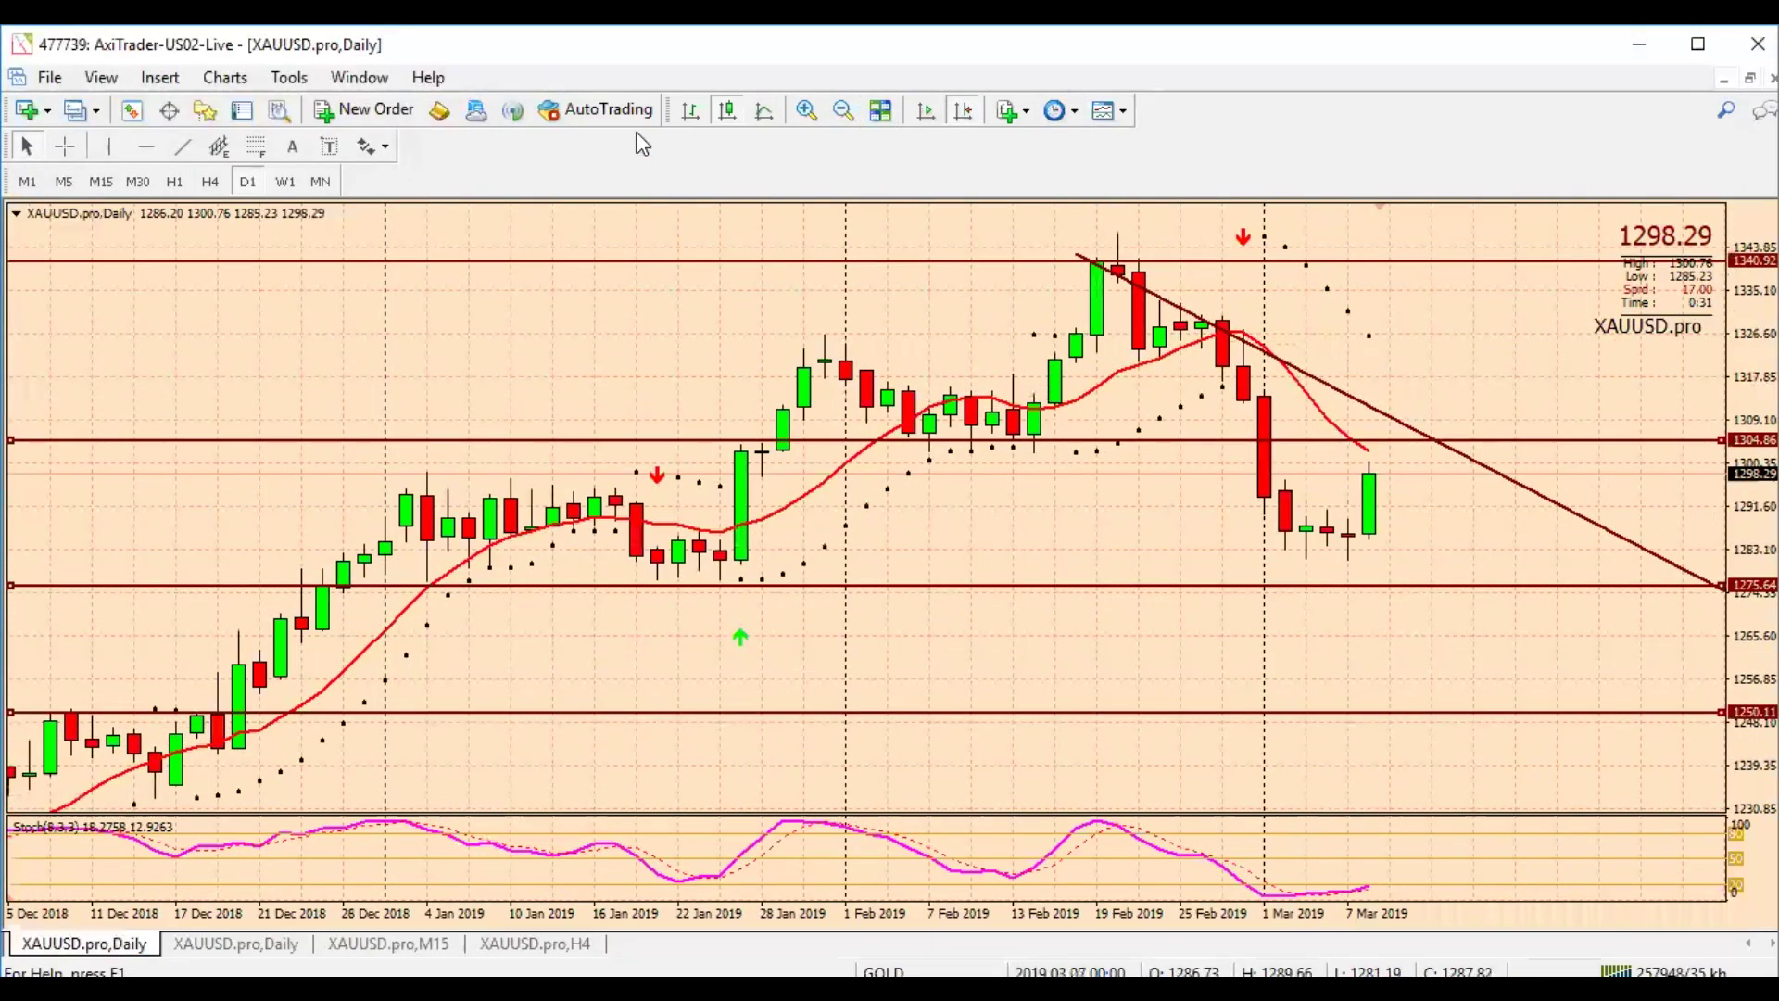
Measure from the last candle to nearby levels with the crosshair and add a small red arrow
left_click(65, 147)
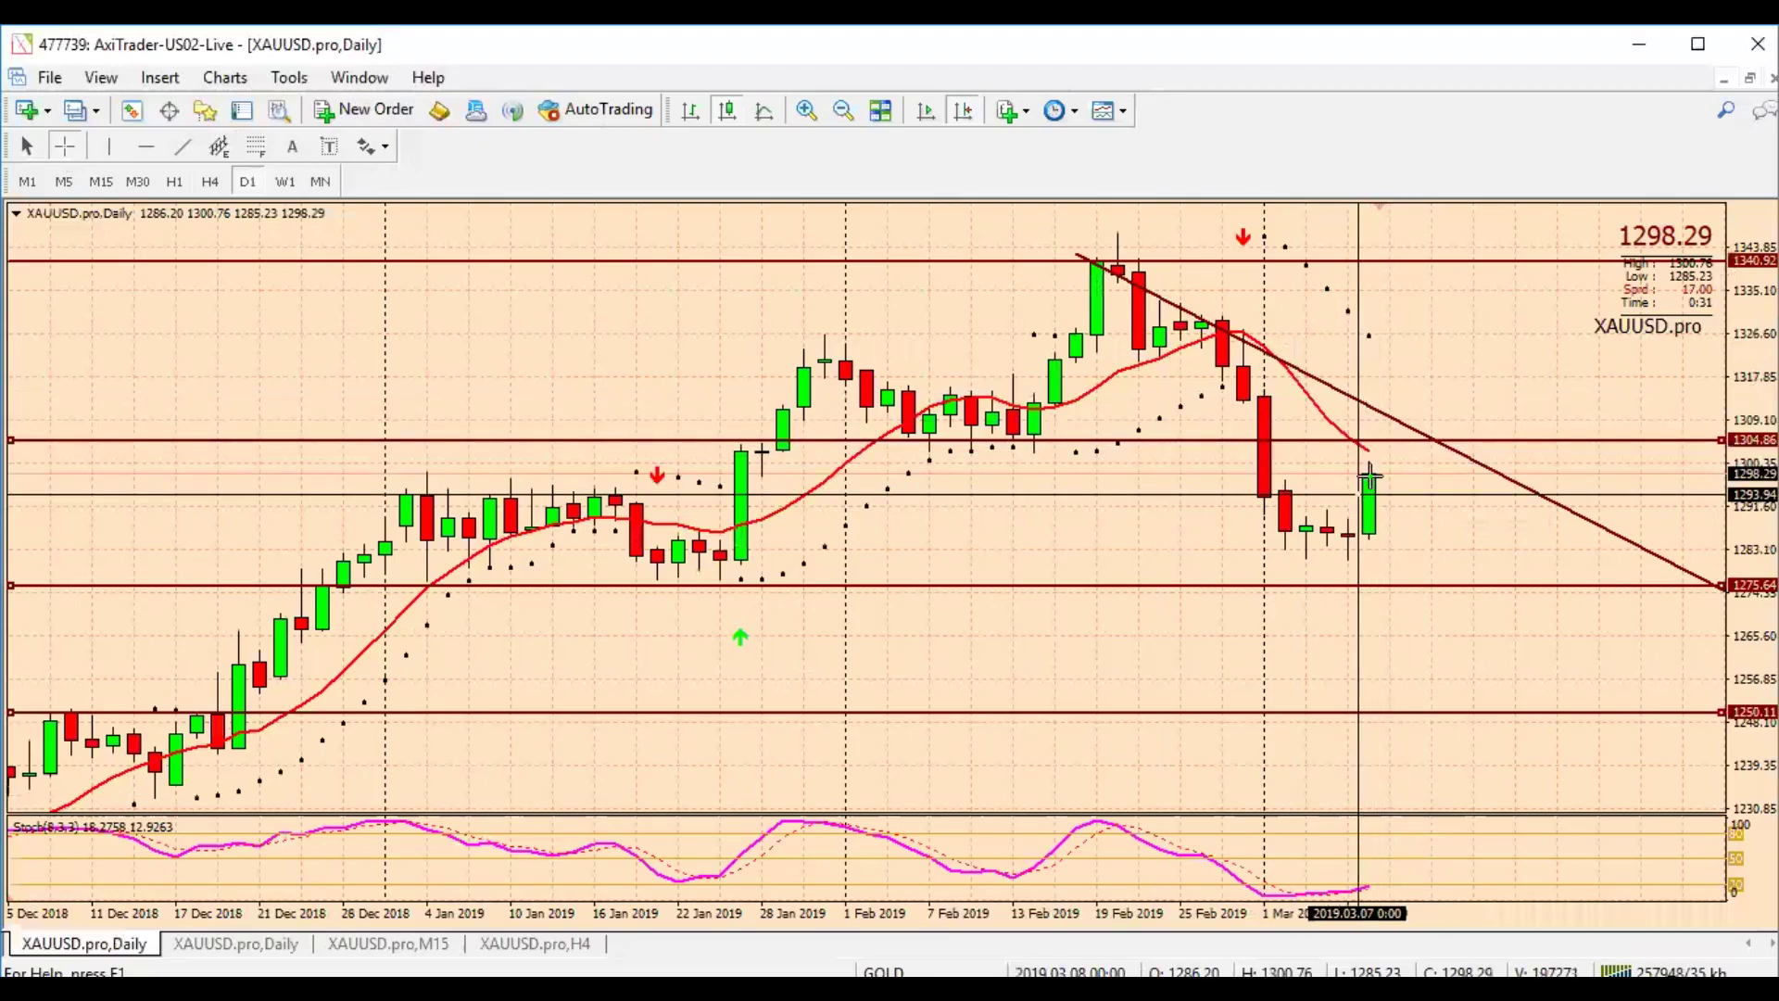
mouse_move(1378, 474)
left_click_drag(1378, 473, 1394, 264)
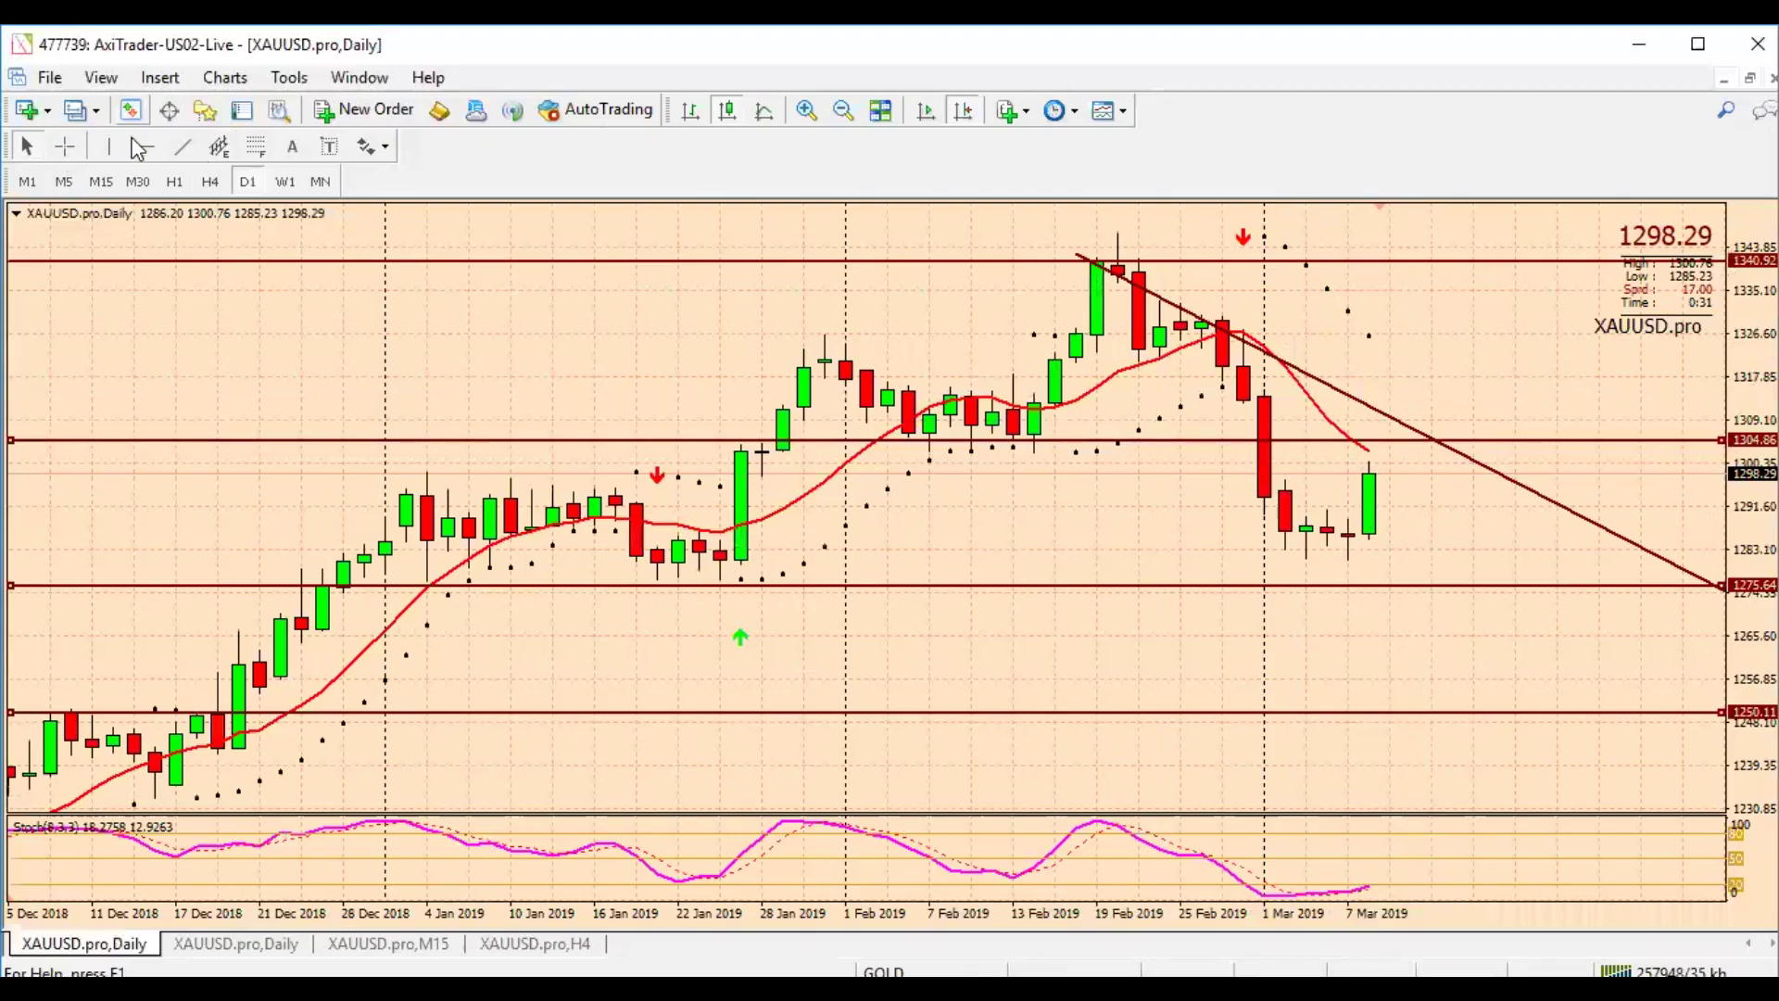
left_click(64, 146)
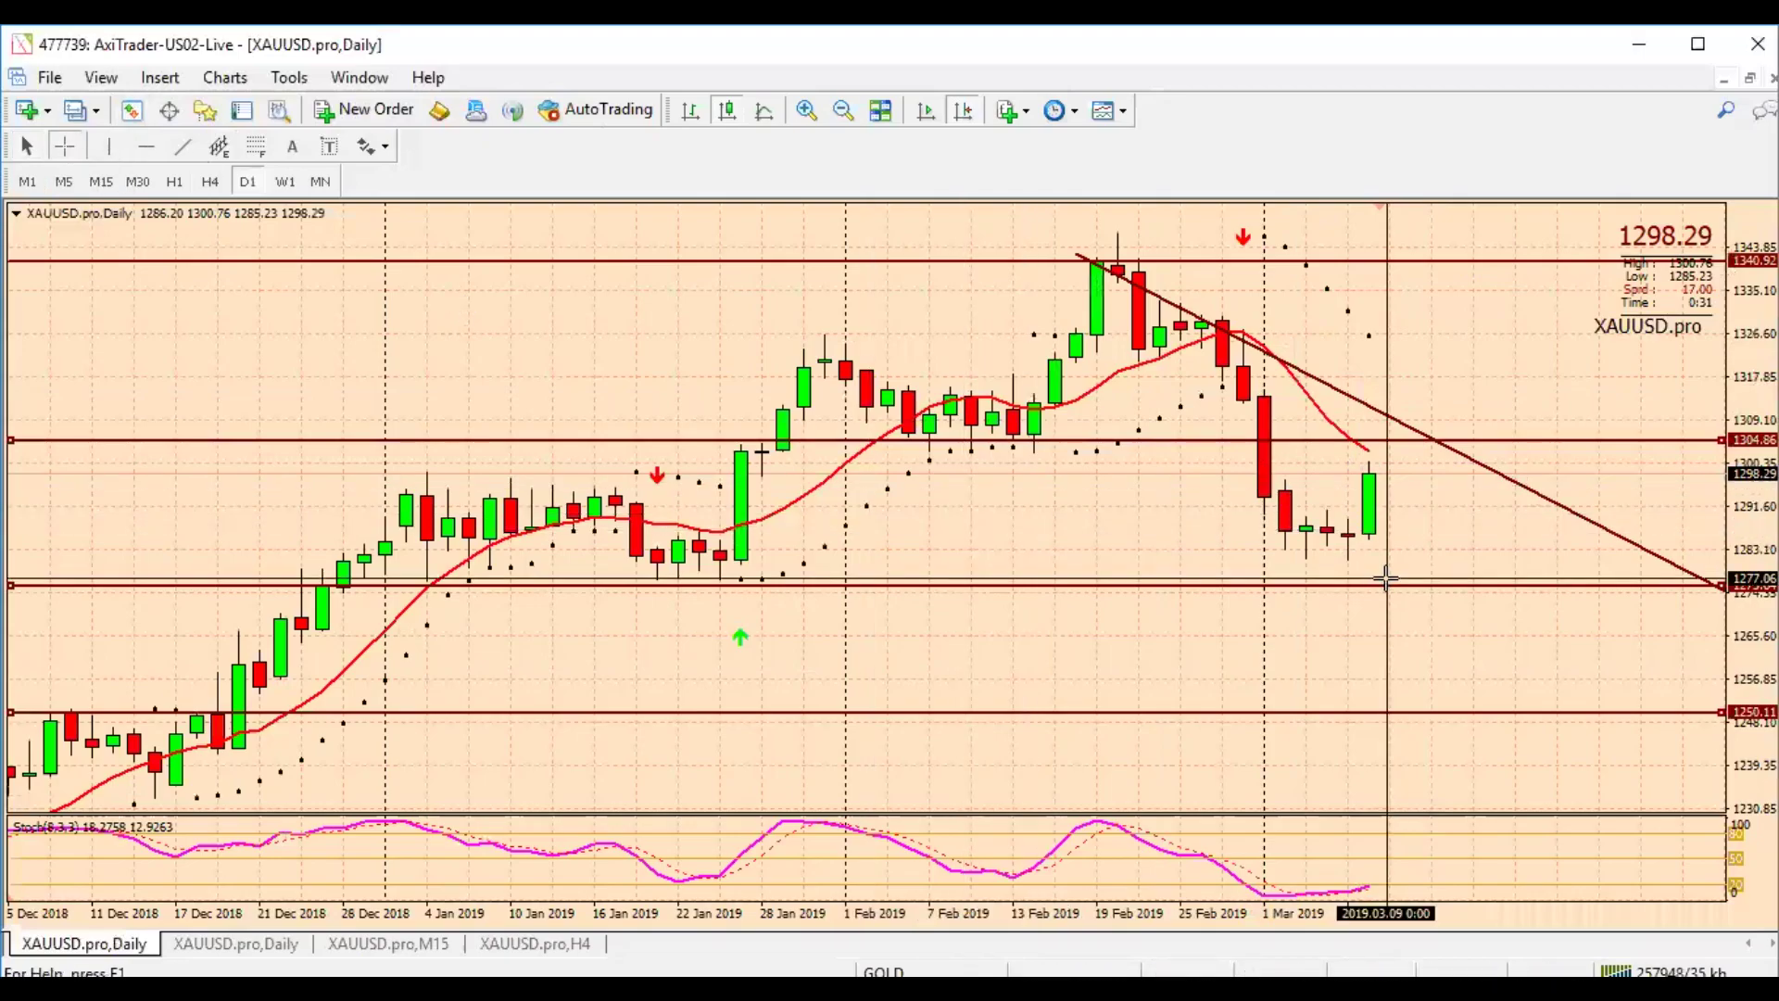
left_click_drag(1388, 570, 1371, 405)
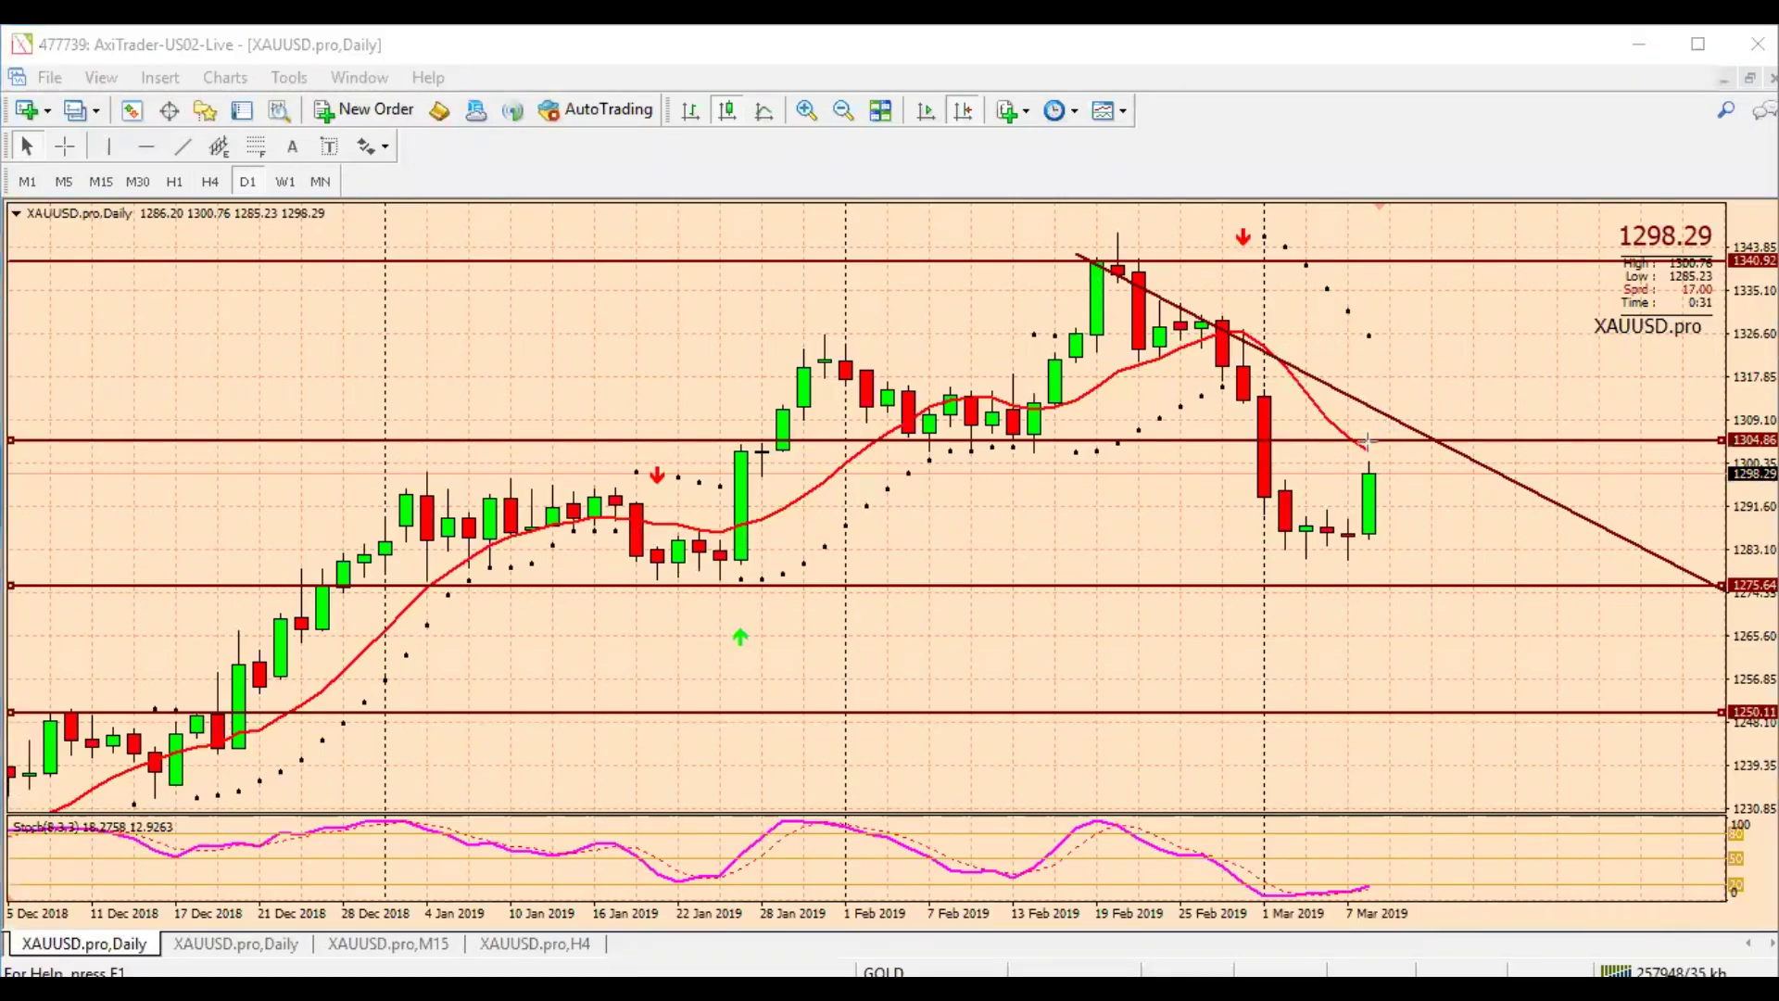
mouse_move(1328, 408)
left_mouse_down()
mouse_move(1359, 408)
mouse_move(1345, 430)
mouse_move(1362, 425)
left_mouse_up()
Draw a red projection arrow down to 1250.11 and small arrows near the 1304.86 level
left_click_drag(1370, 444, 1552, 711)
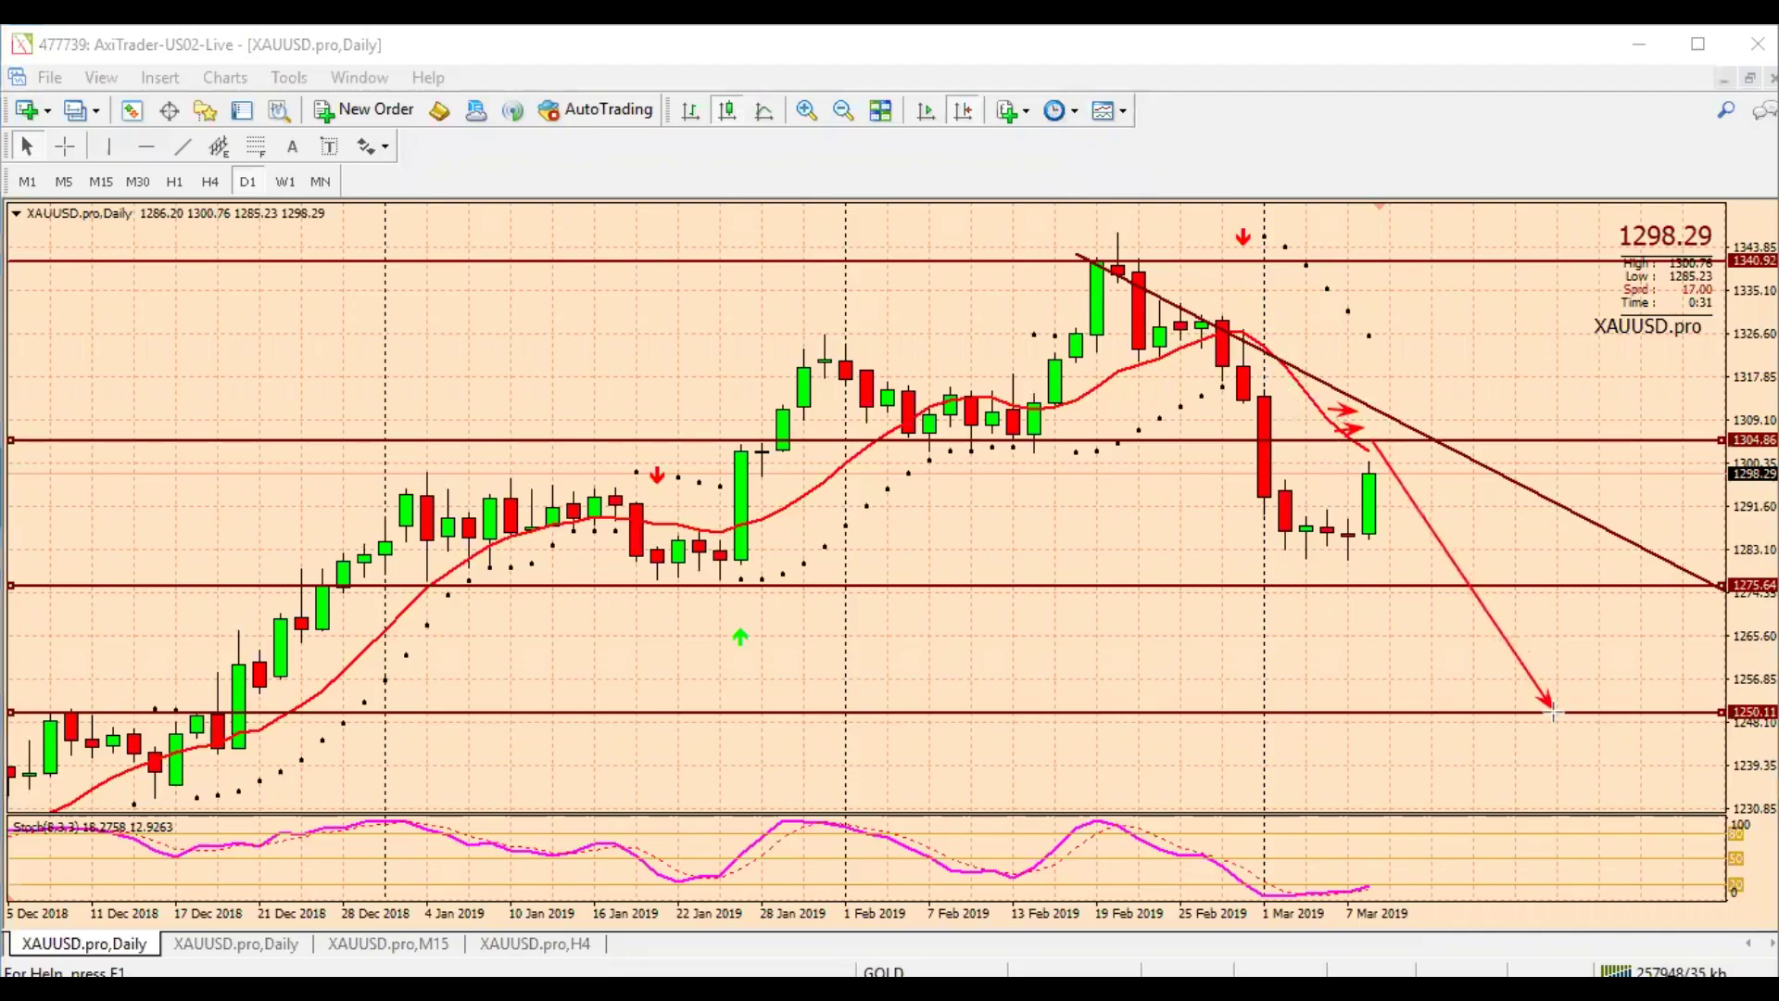
left_click_drag(1320, 435, 1392, 434)
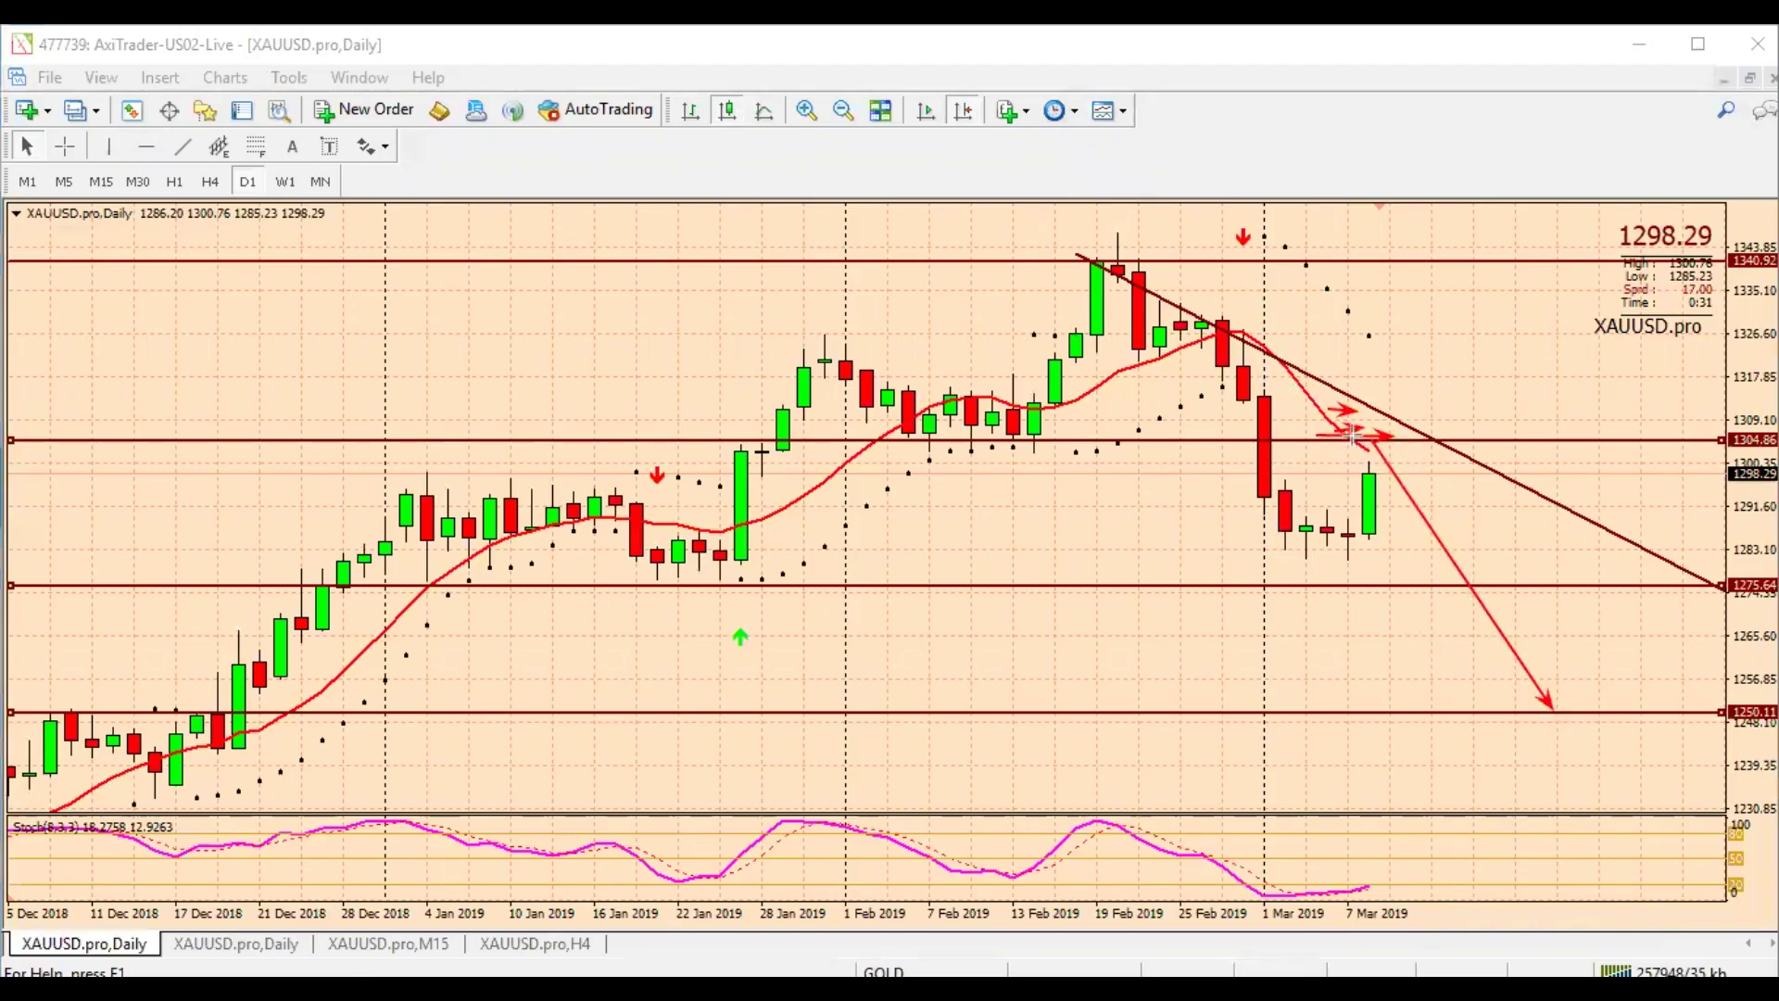
left_click_drag(1353, 434, 1362, 263)
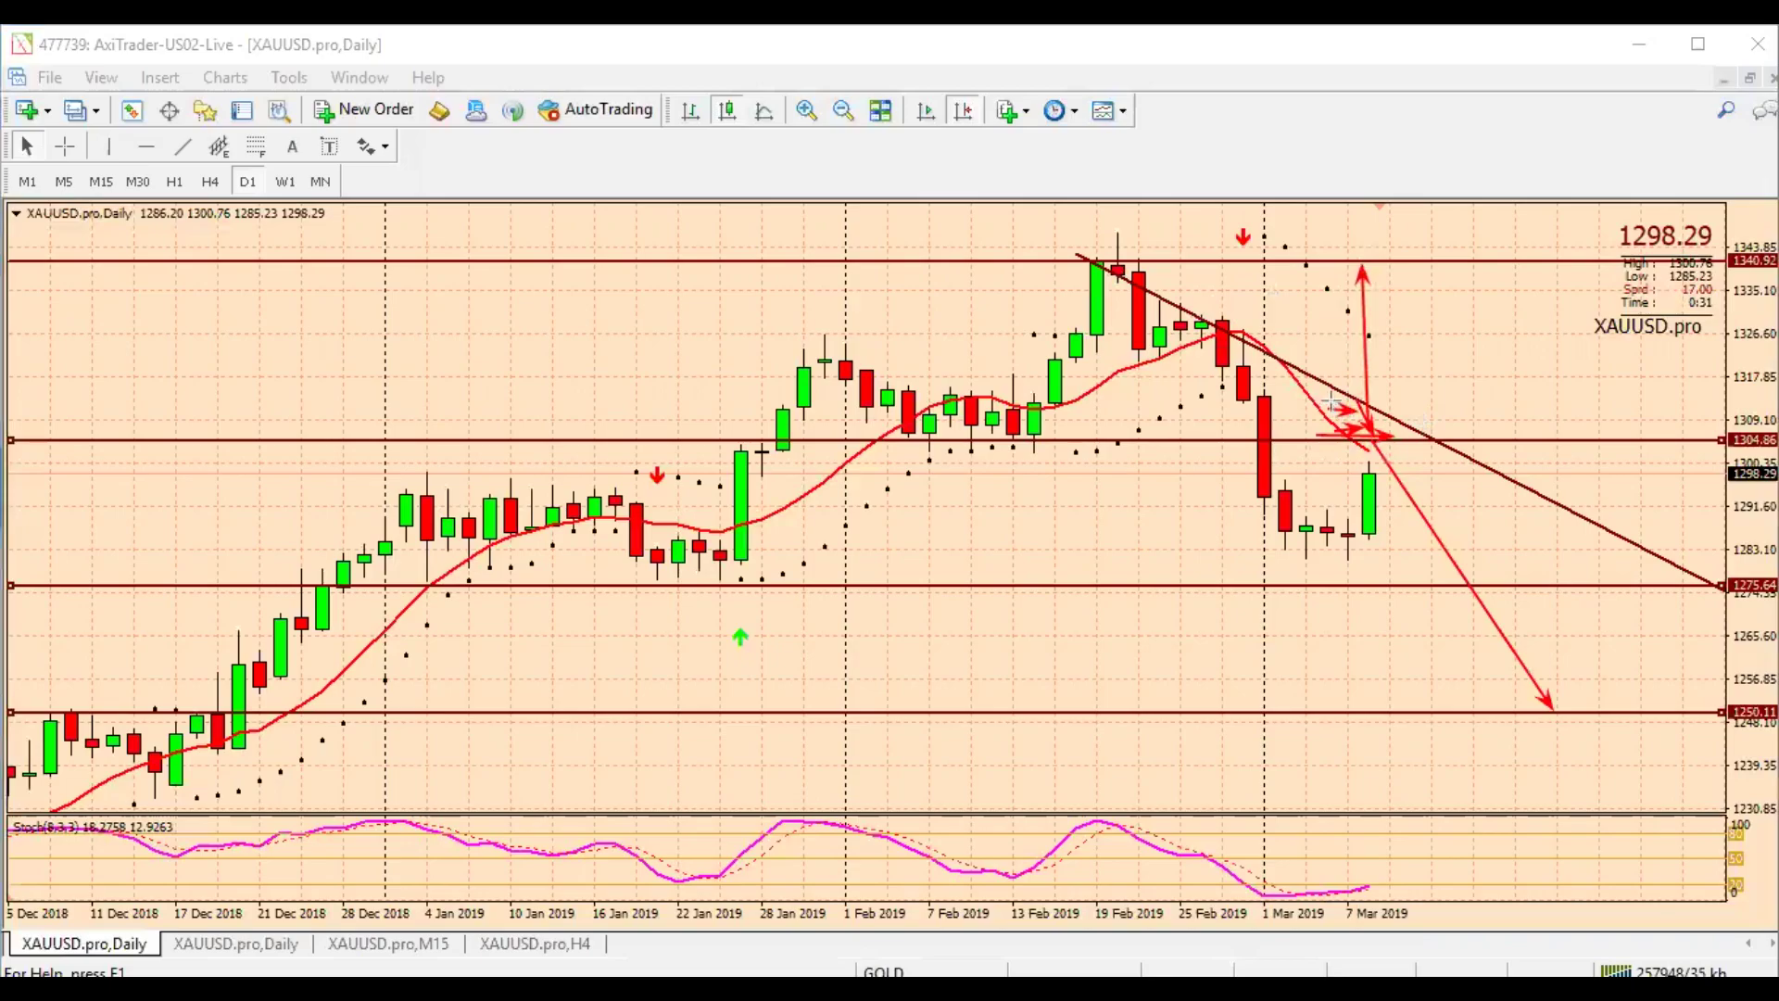
left_click_drag(1334, 403, 1370, 400)
Add a horizontal arrow, two projected drops from 1340 to 1250.11, and an arrow along 1250.11
left_click_drag(1204, 315, 1368, 315)
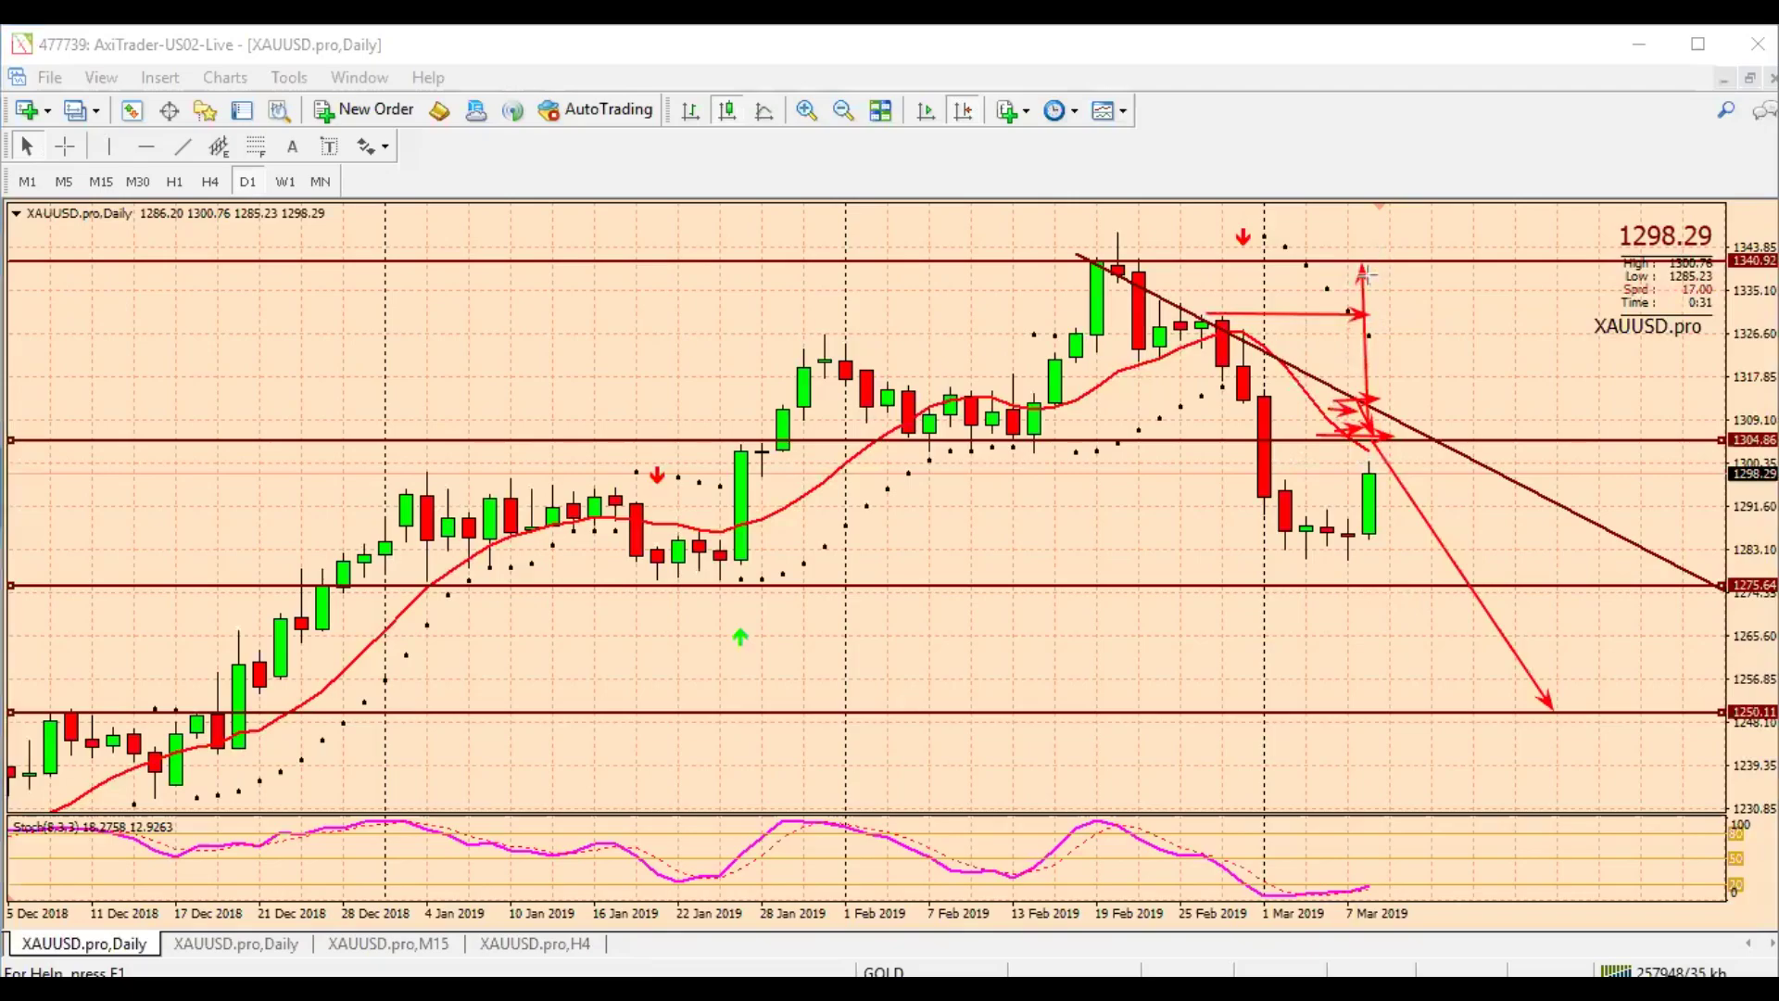
left_click_drag(1362, 269, 1651, 704)
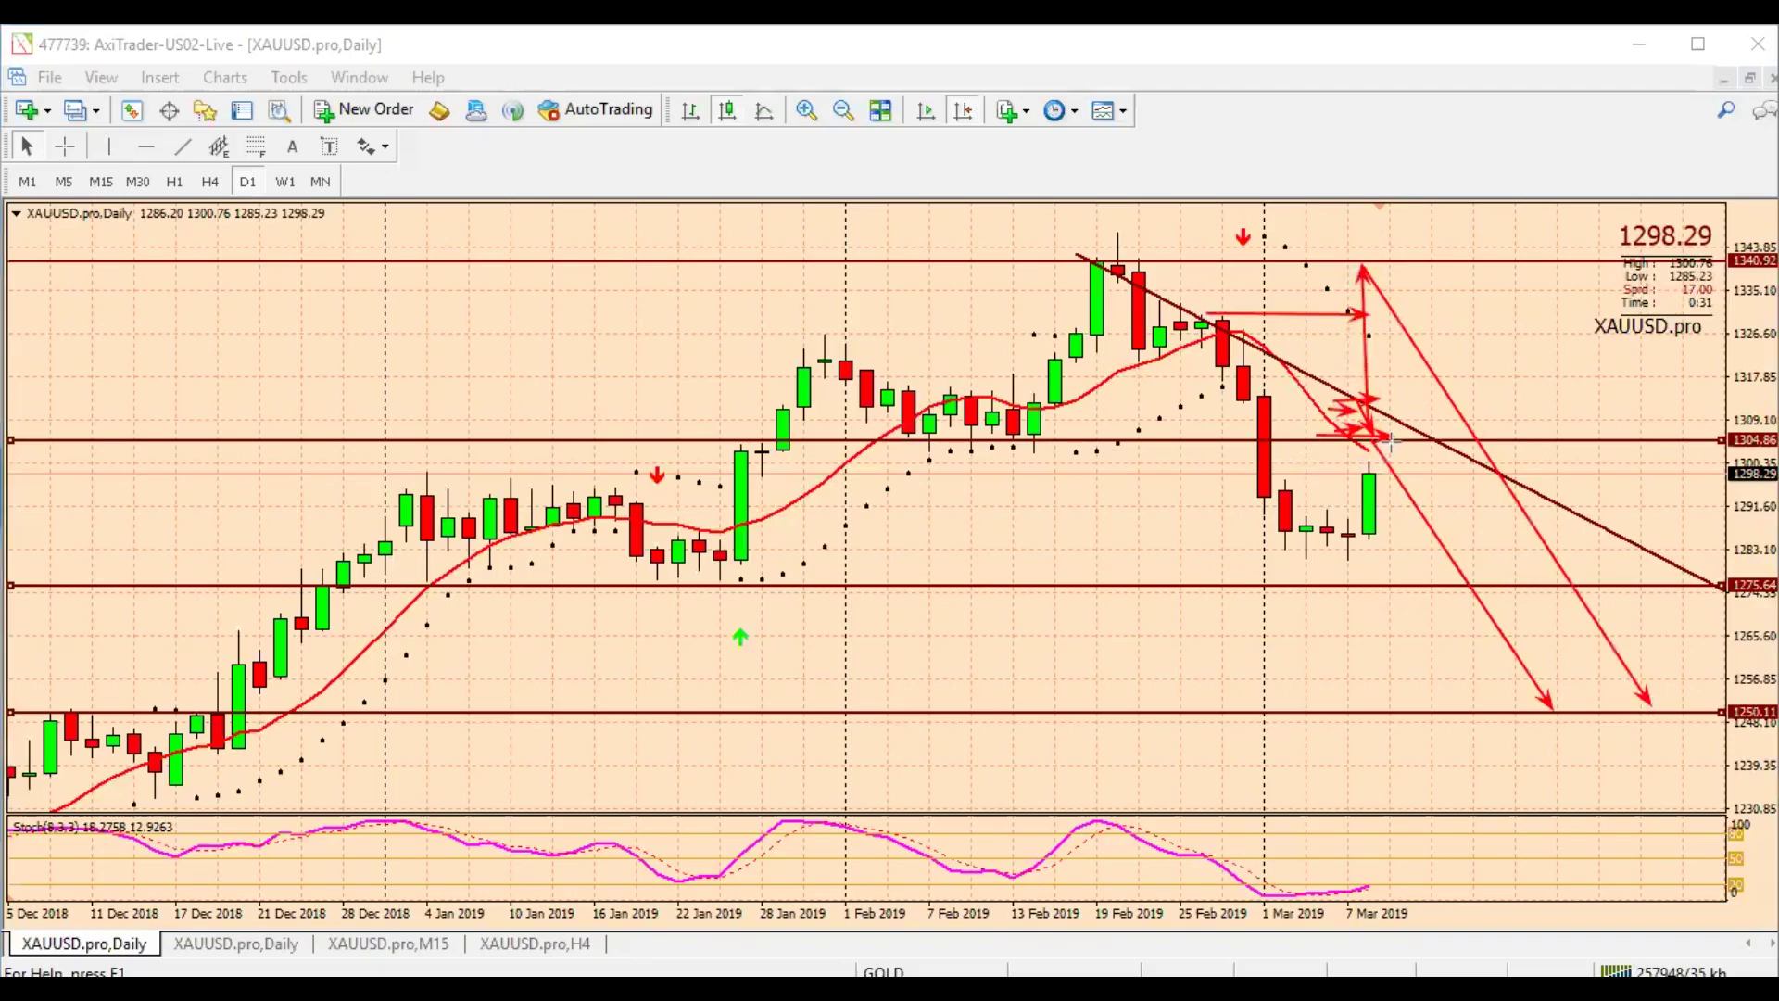
left_click_drag(1390, 443, 1592, 715)
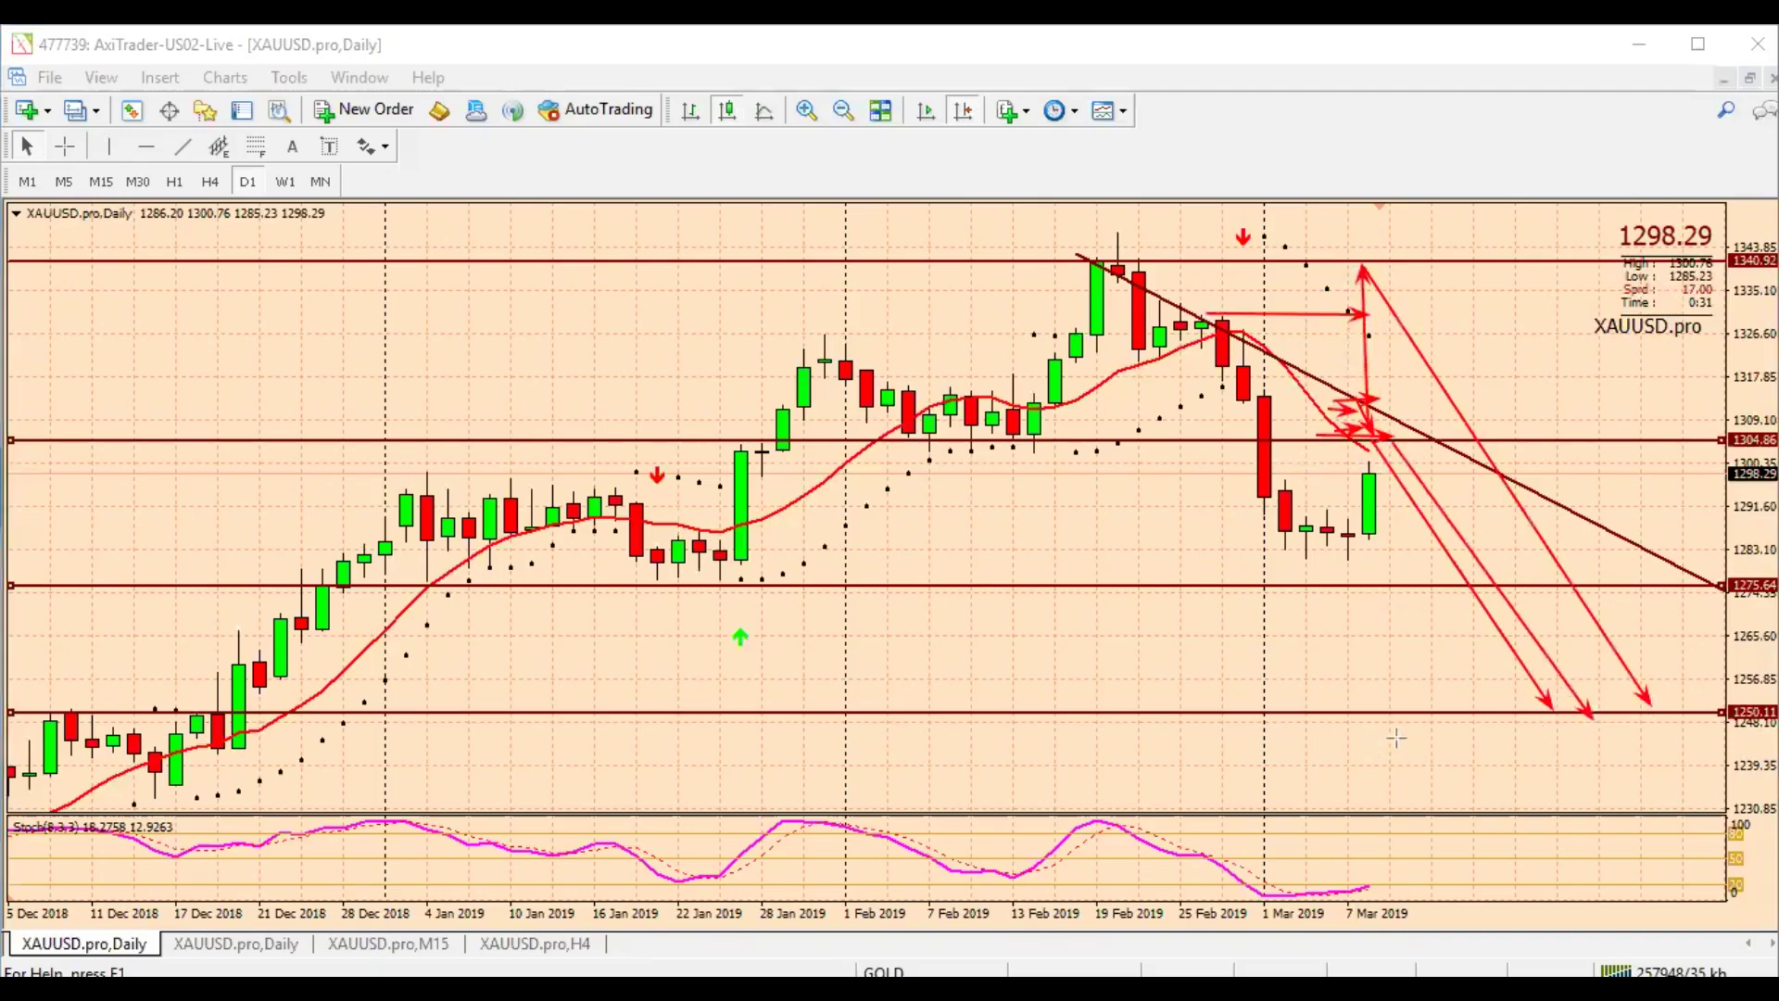
left_click_drag(1397, 719, 1615, 714)
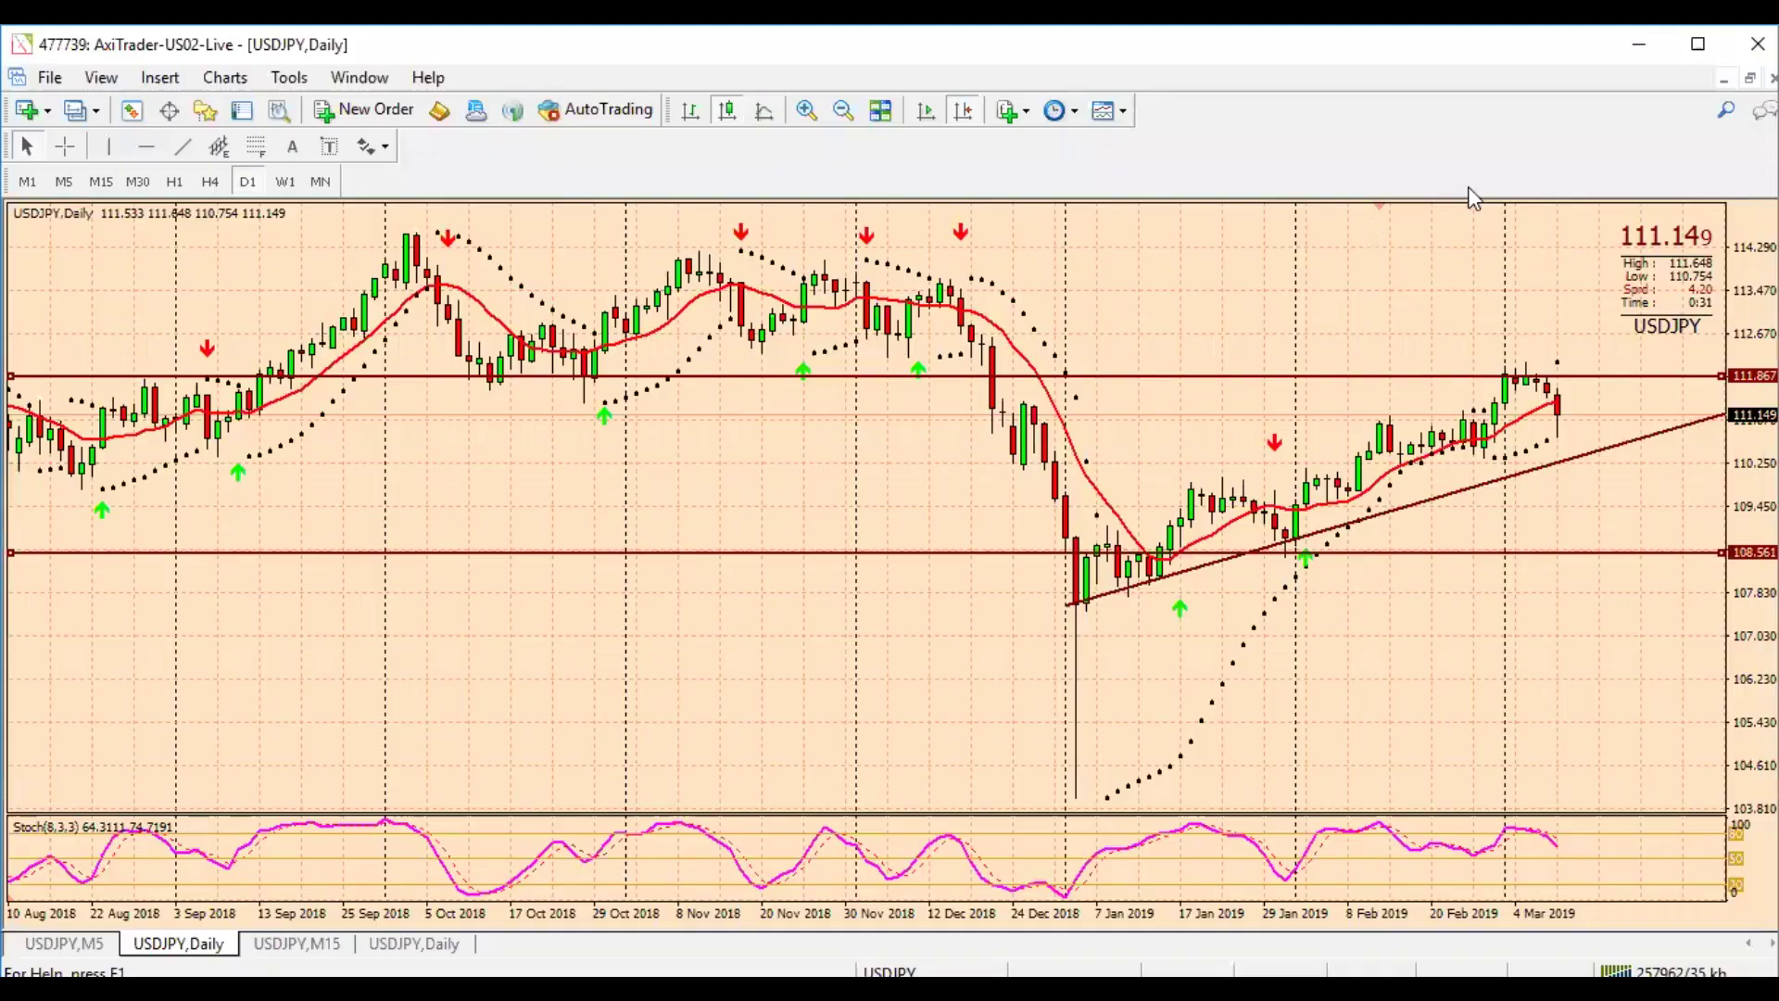
Pan the USDJPY daily chart to cover September 2018–March 2019 and enable the crosshair
left_click_drag(767, 459, 631, 459)
left_click_drag(1497, 500, 1262, 514)
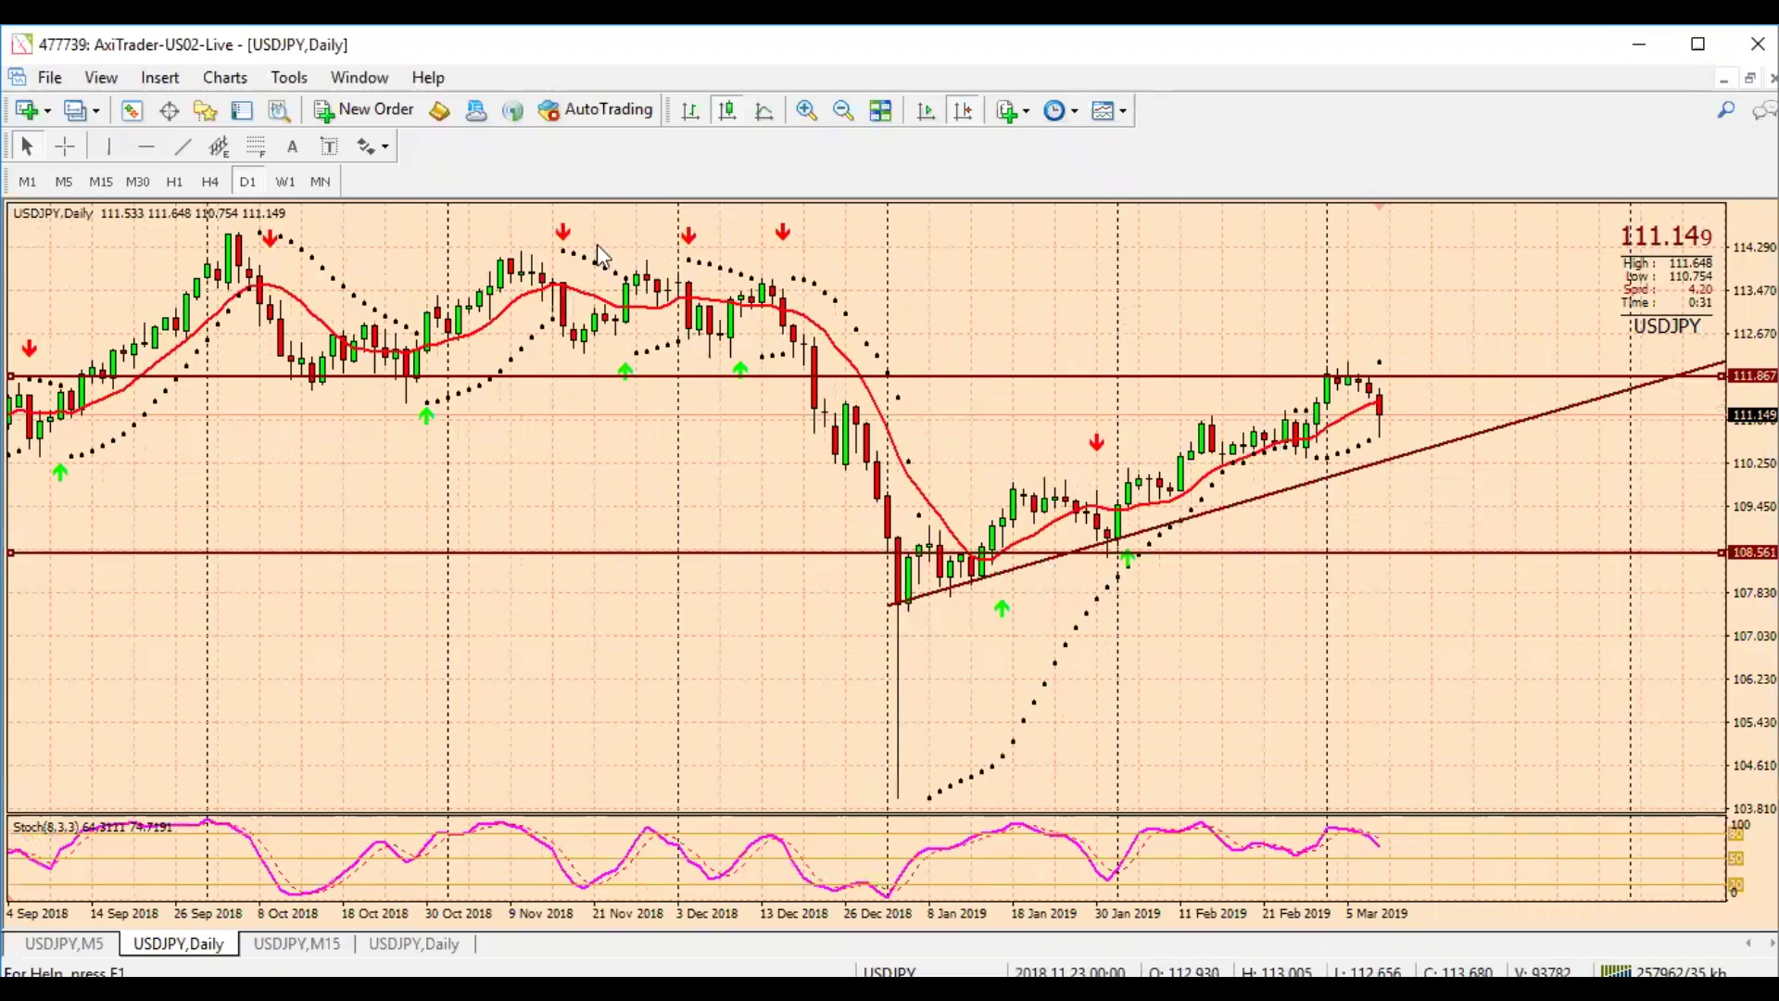
left_click(65, 146)
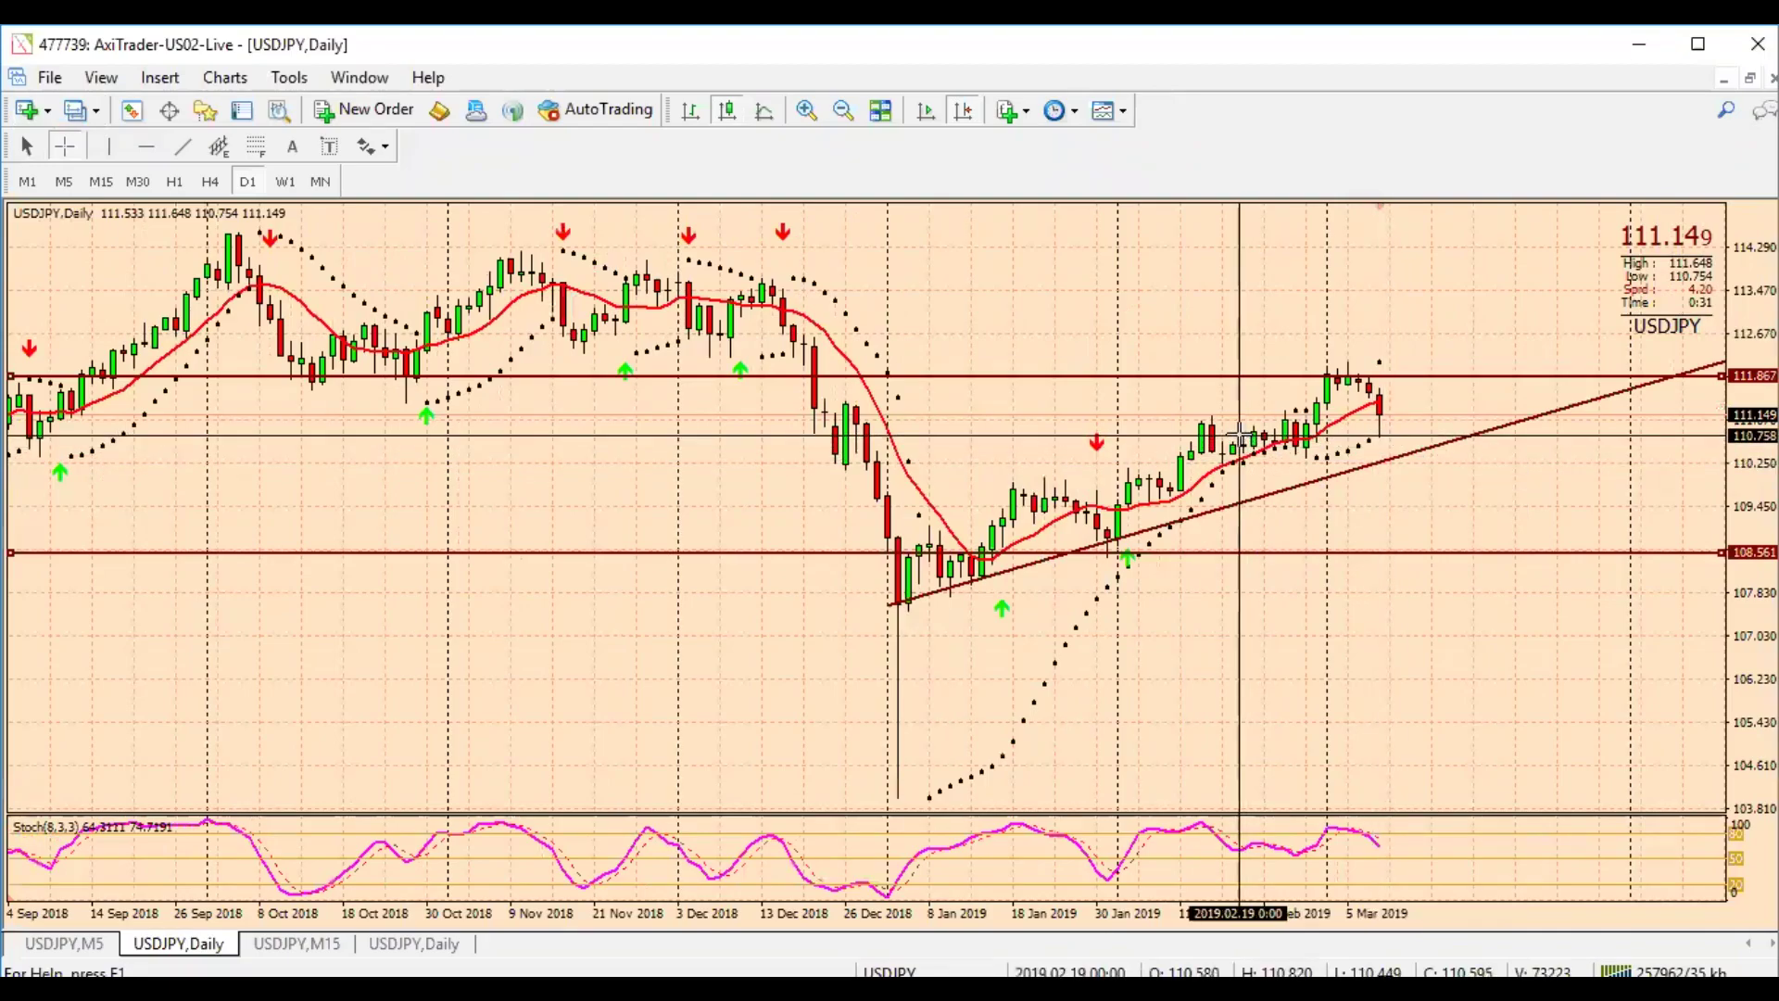
Switch USDJPY to H4, dismiss the alert, show the latest bars with chart shift, and compress prices
left_click(1079, 115)
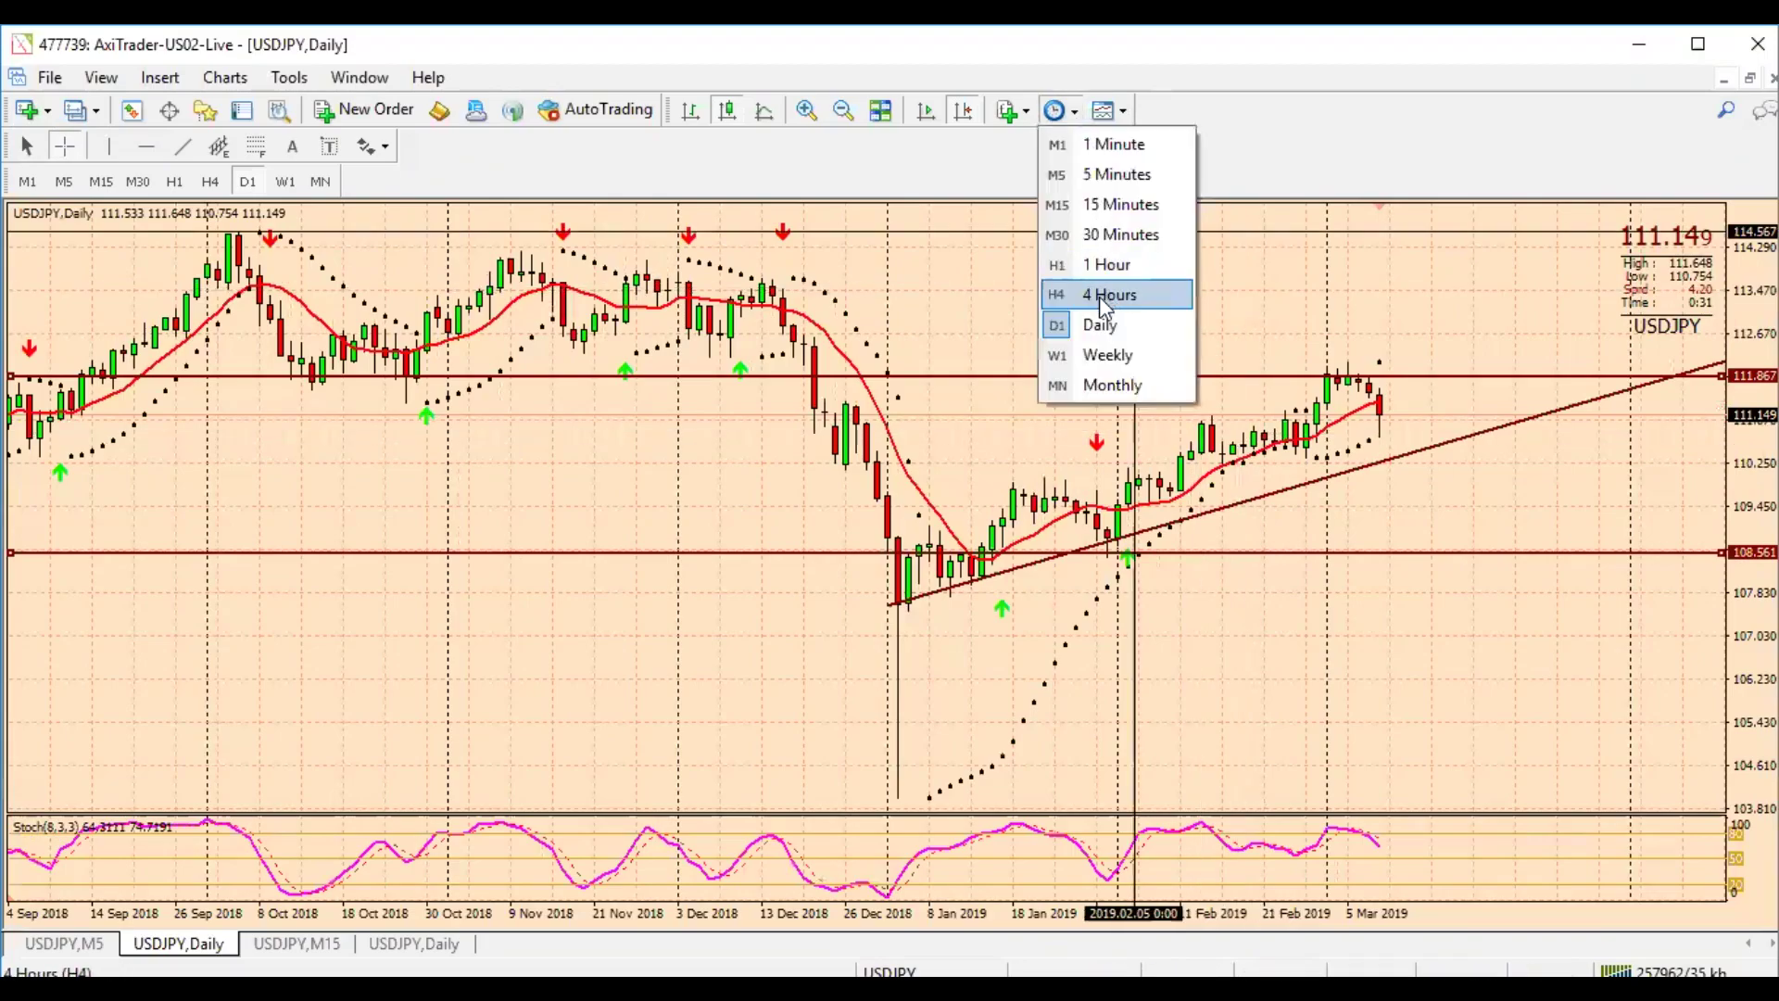
left_click(1099, 297)
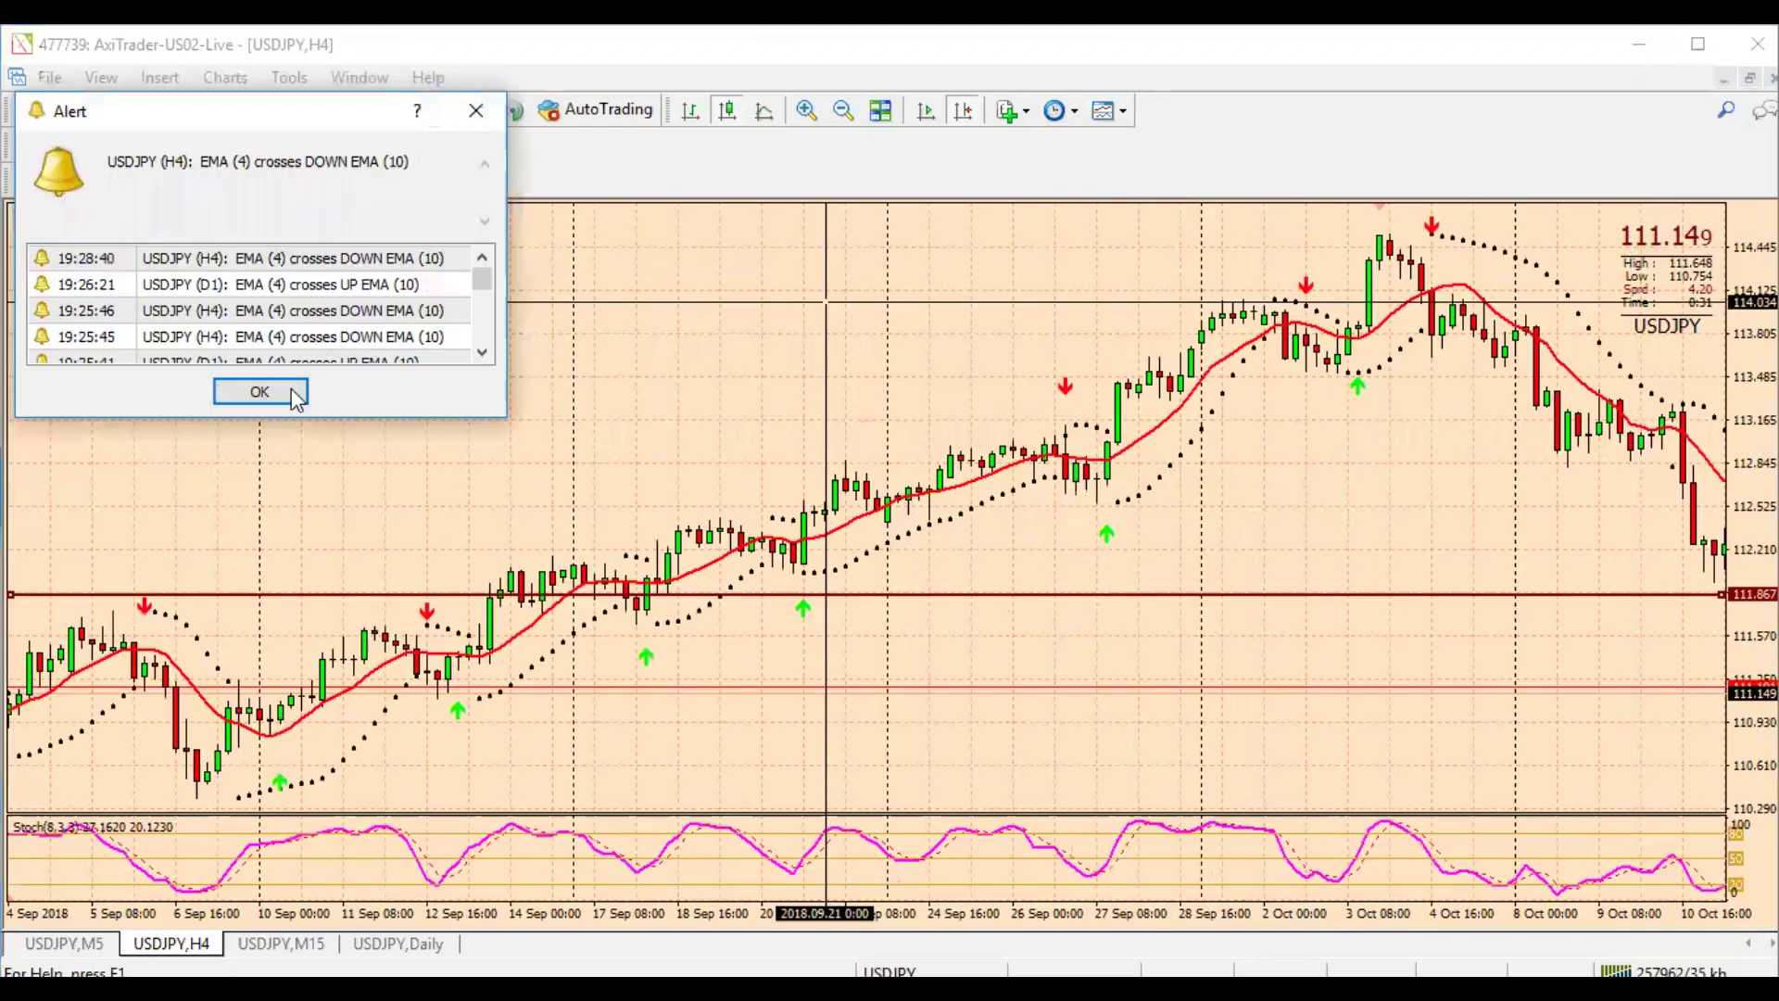
left_click(290, 400)
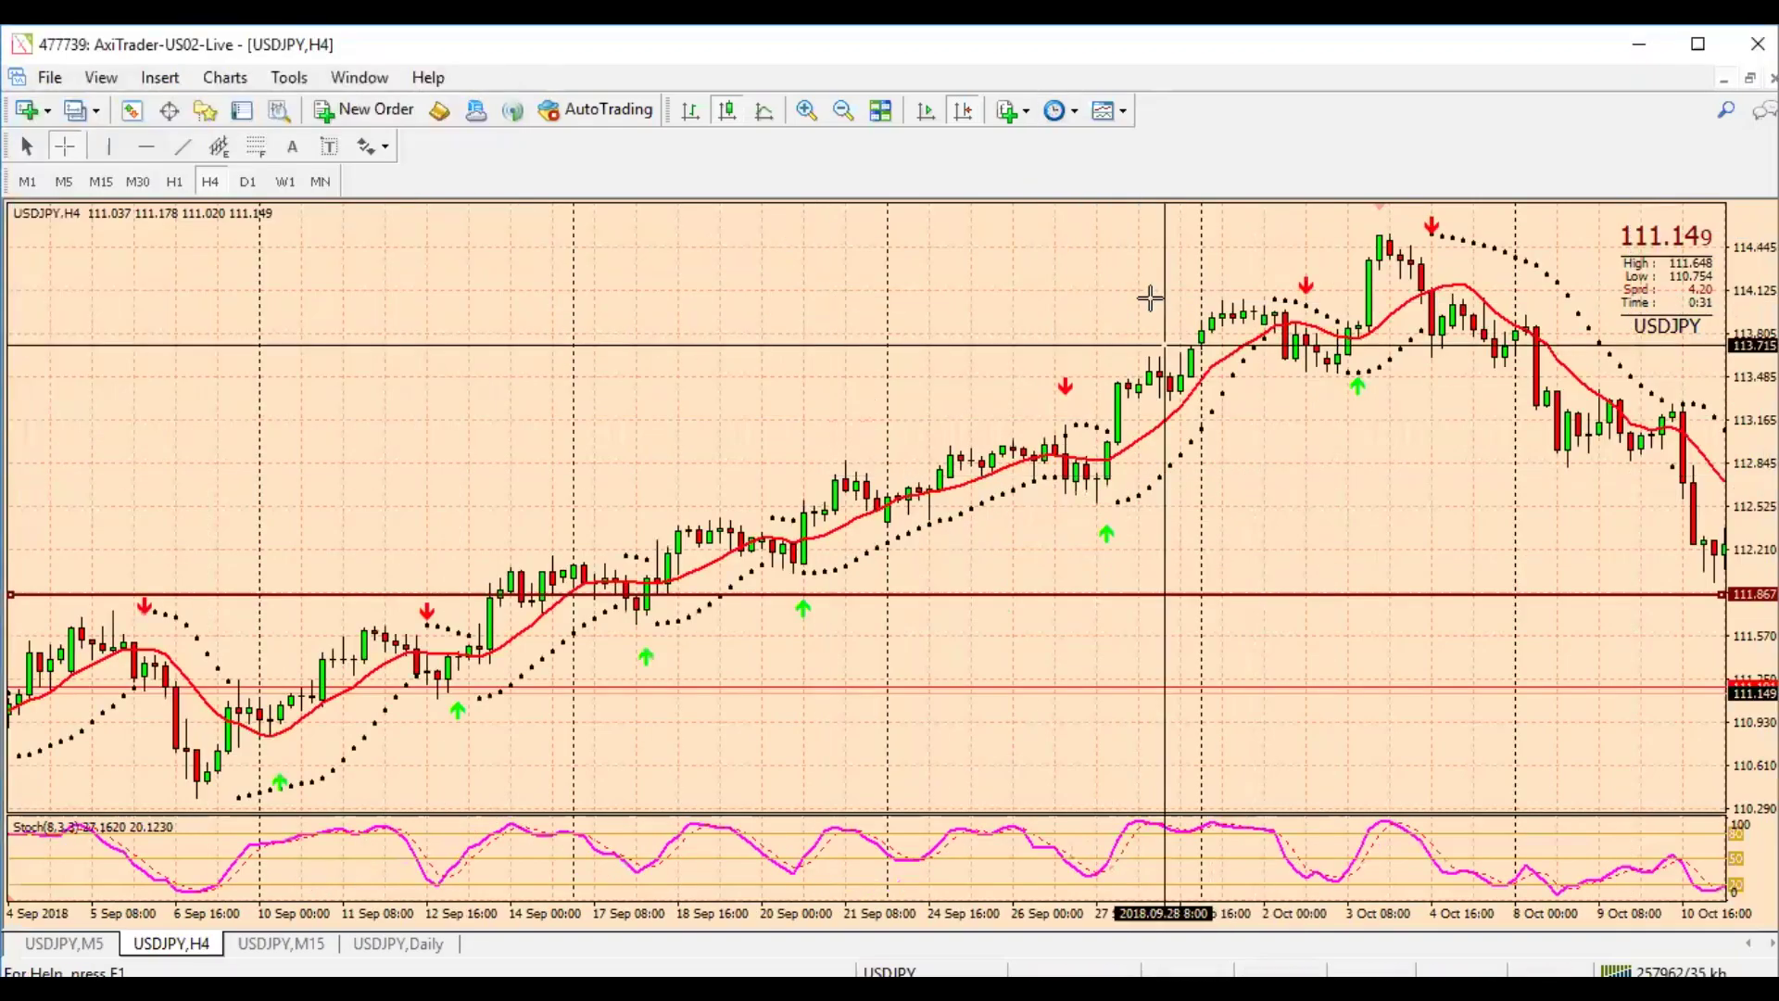
left_click(967, 111)
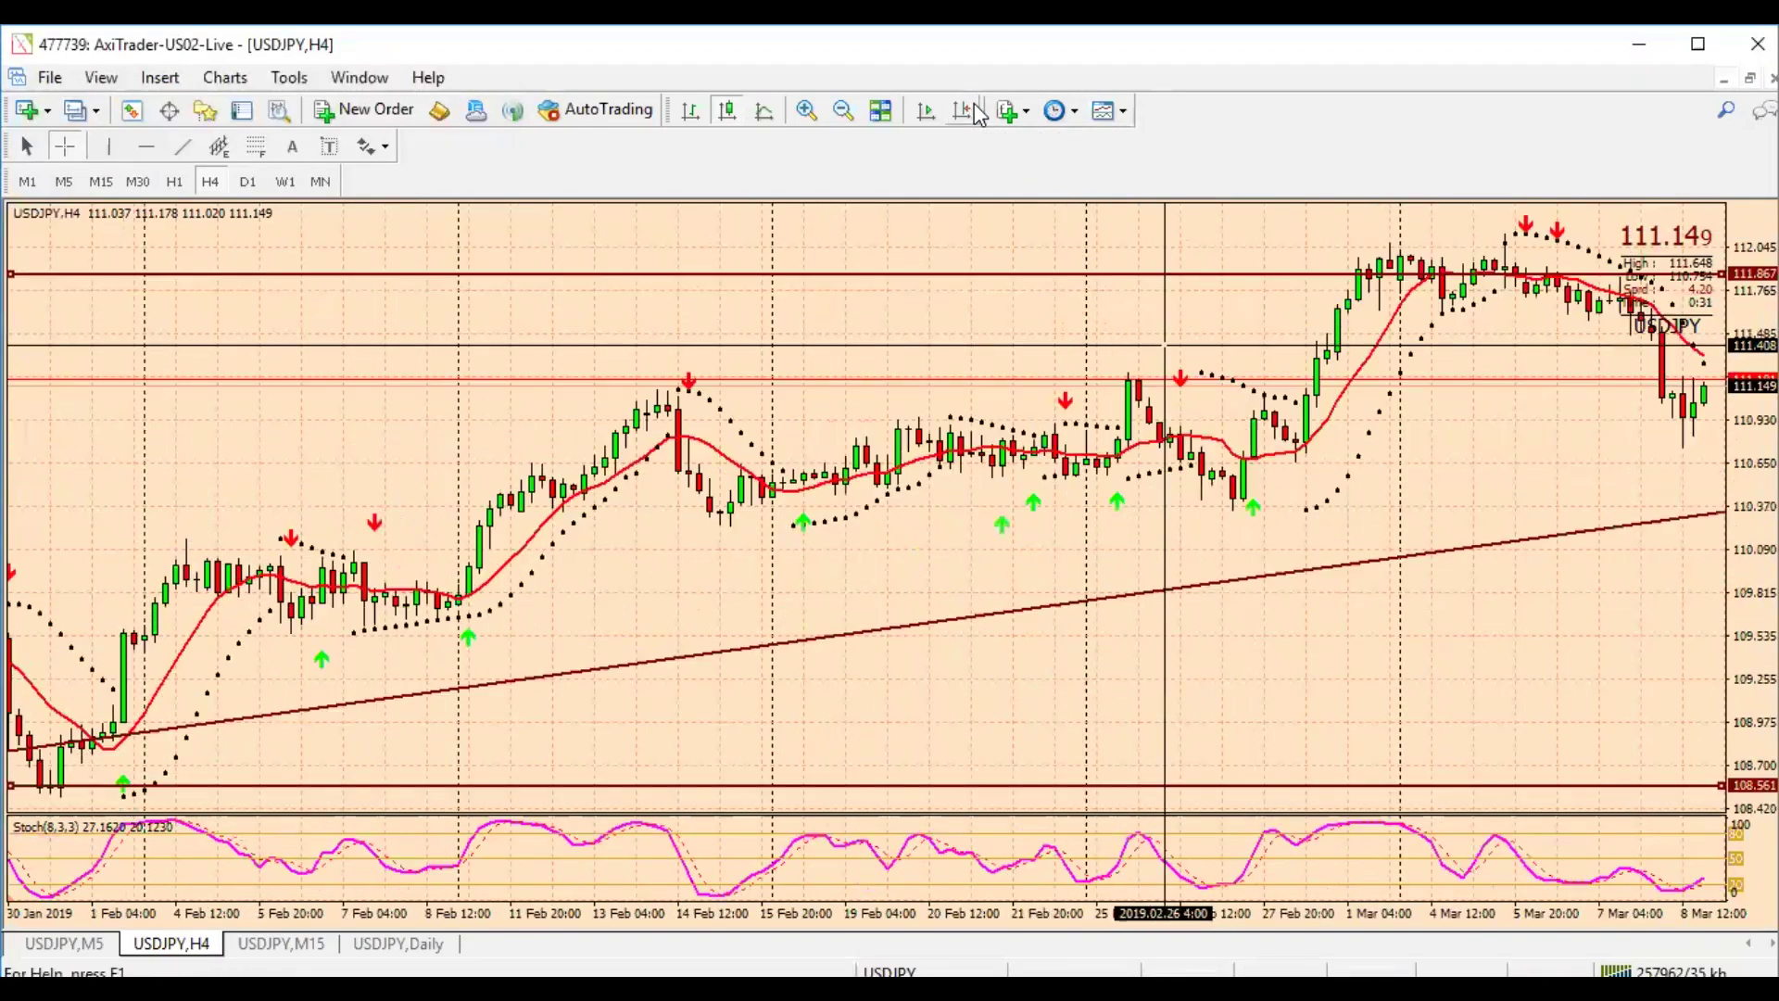
left_click(973, 112)
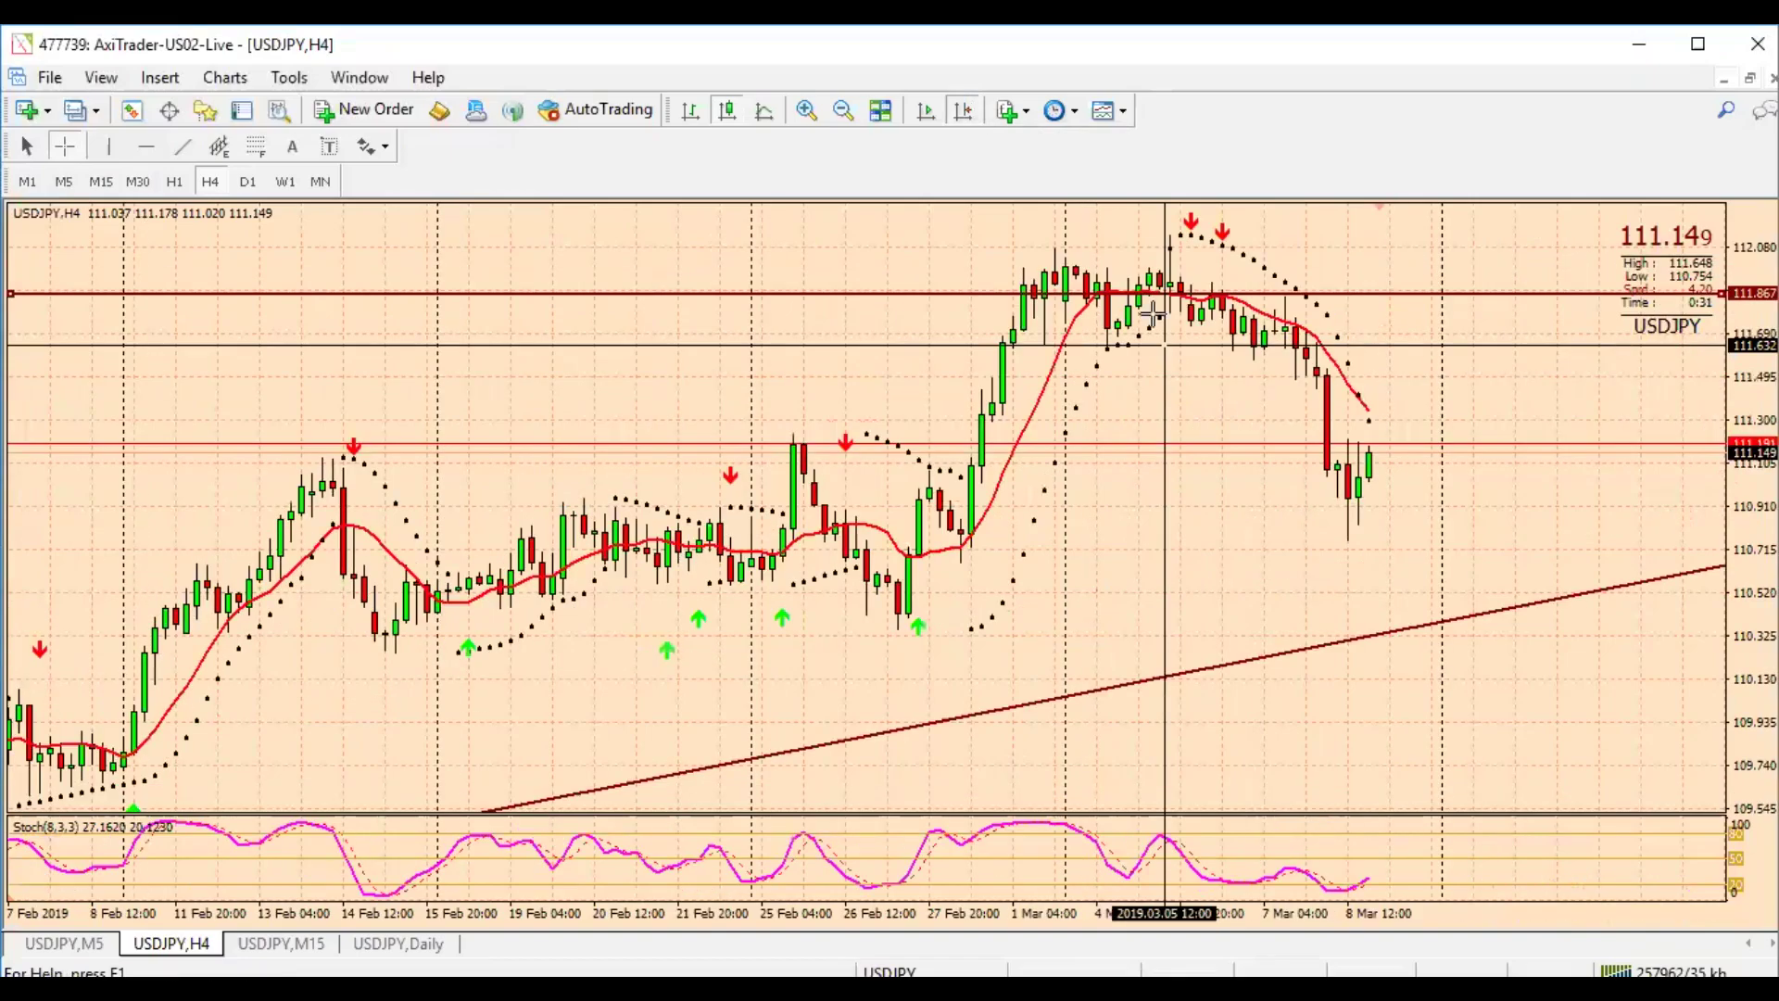
left_click_drag(1746, 407, 1746, 426)
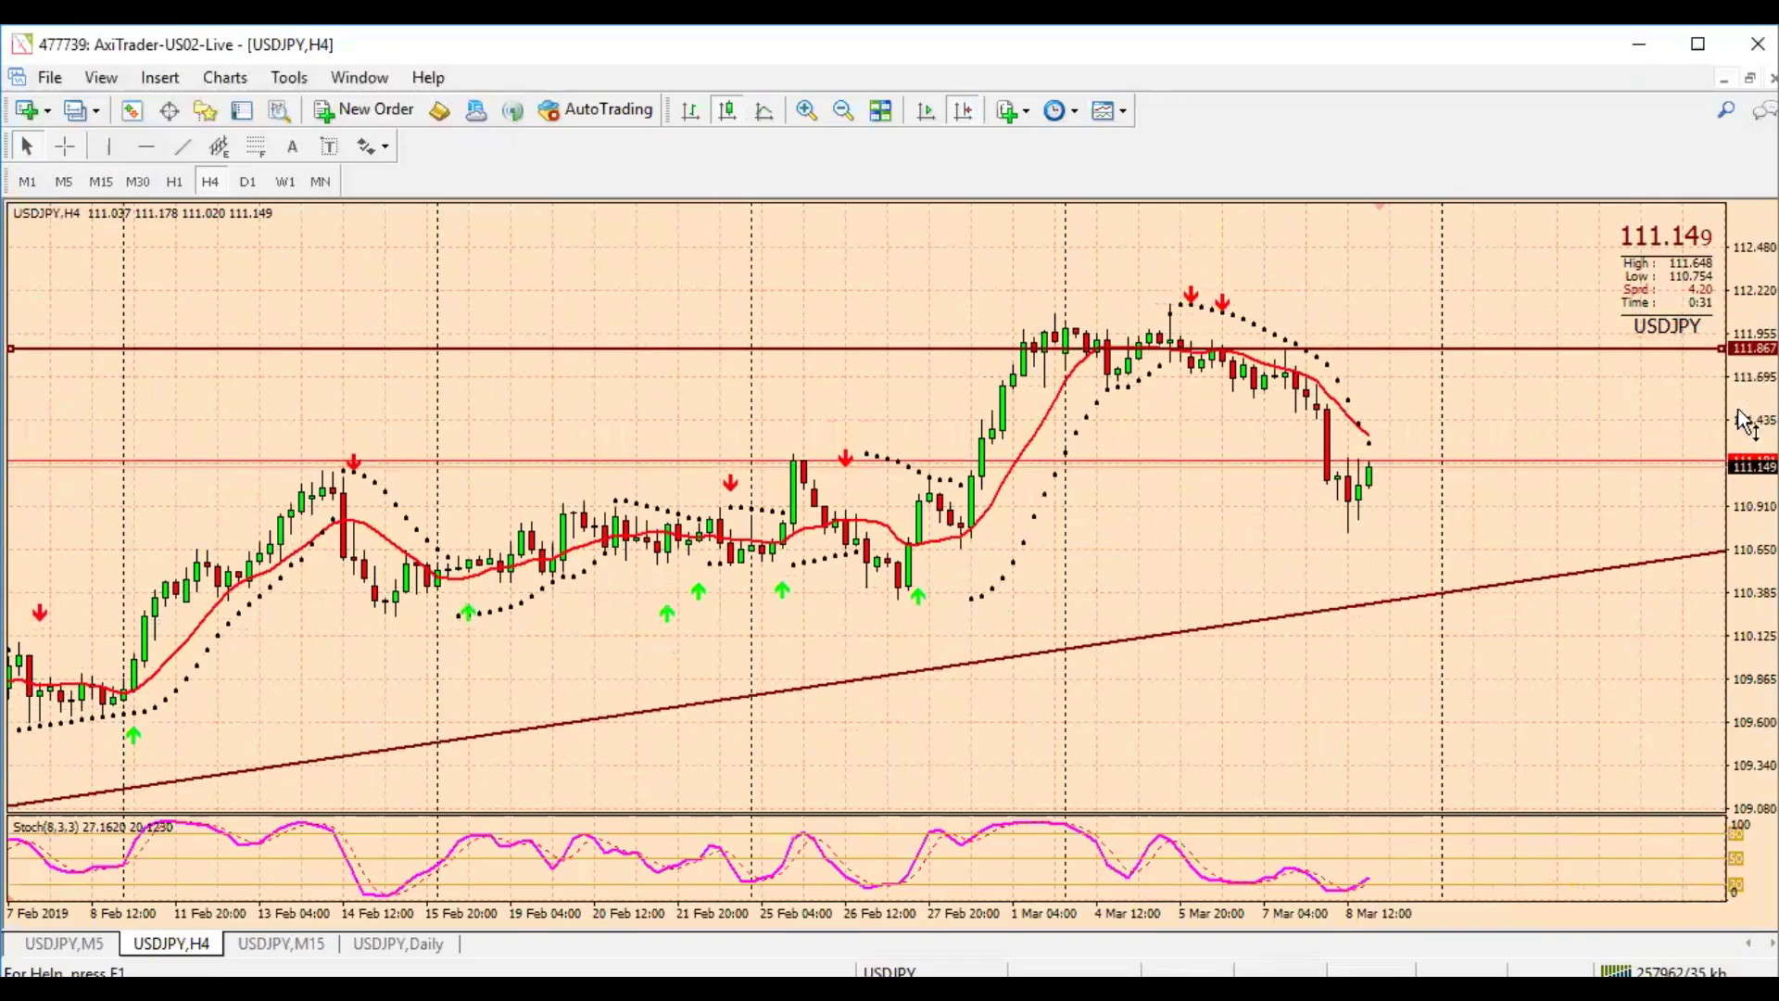
Cancel a stray measurement, compress the price range further, and enable the precise crosshair readout
left_click(99, 149)
left_click(1343, 347)
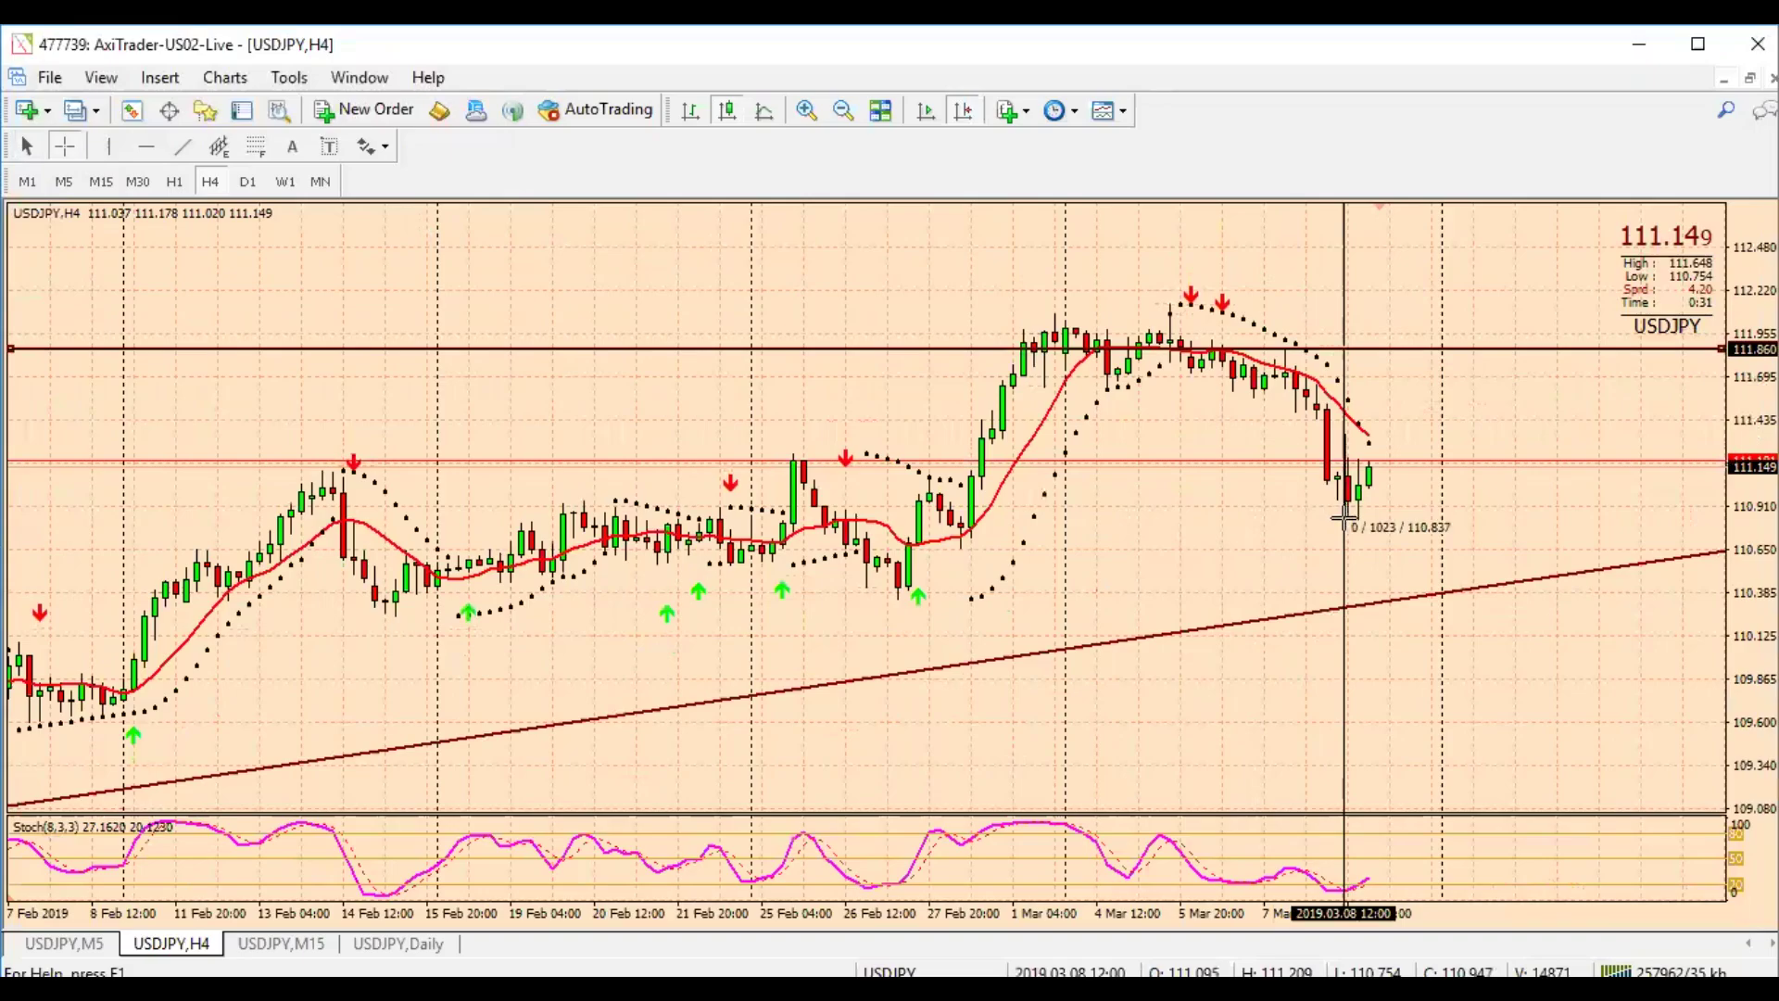
key("BackSpace")
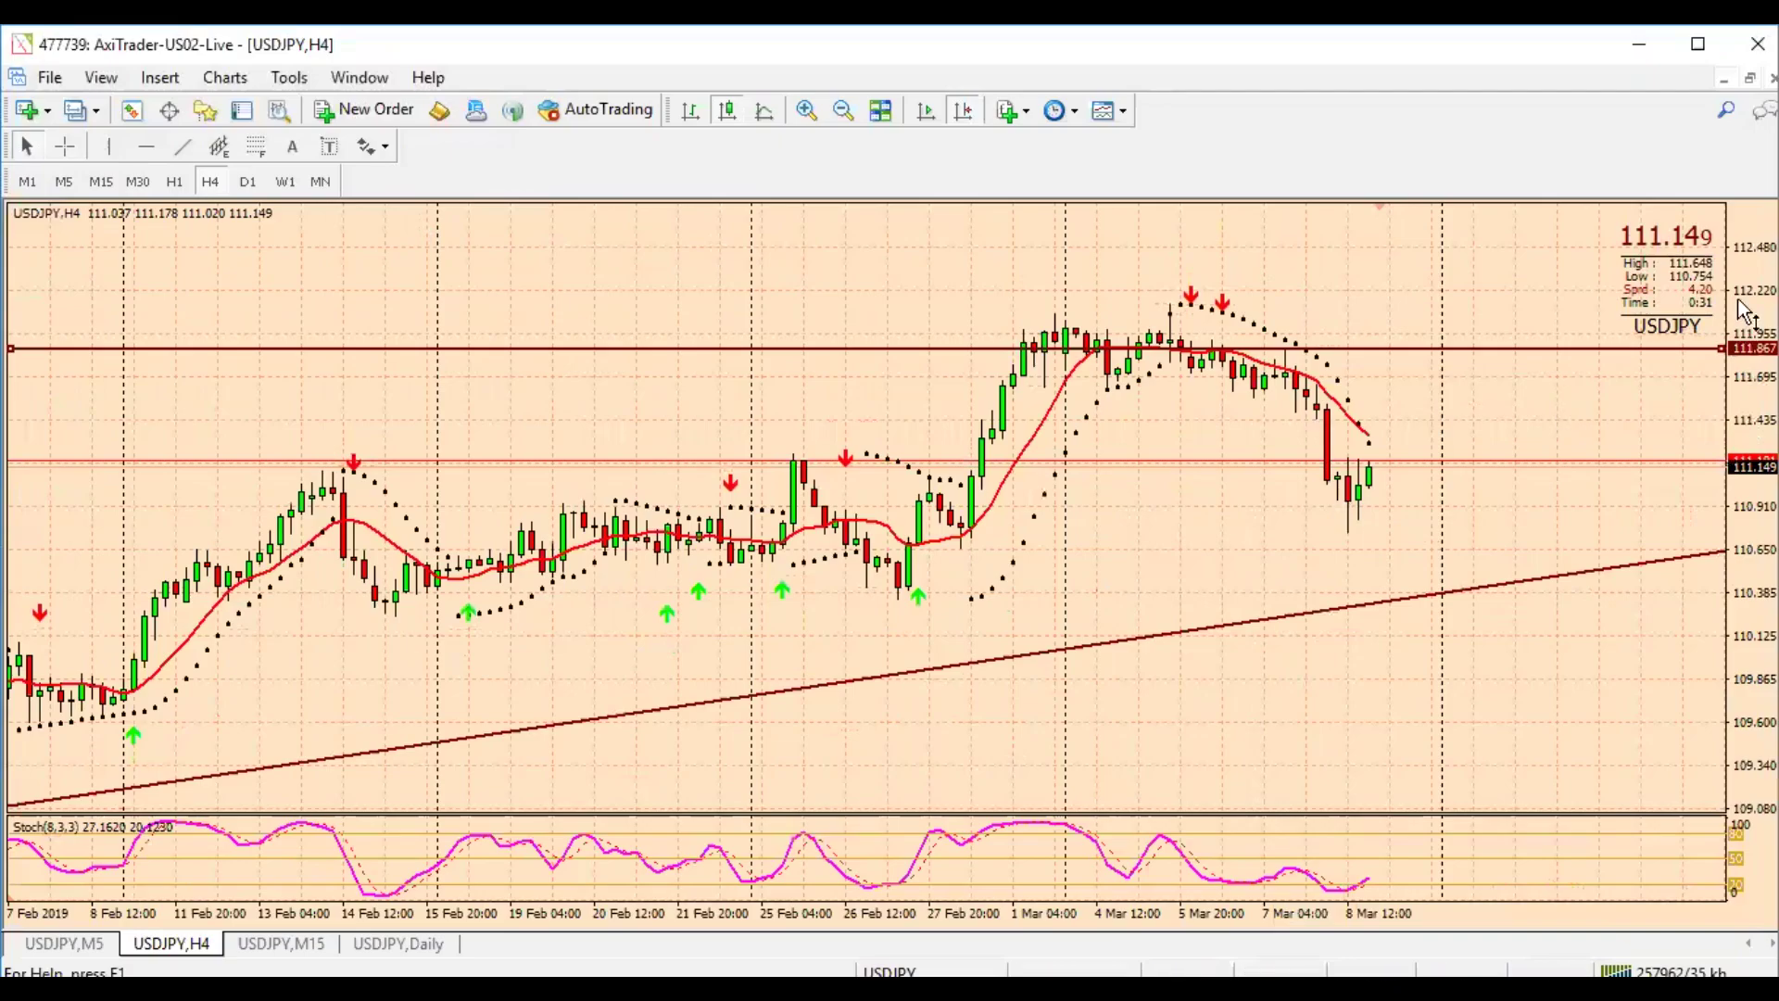
left_click_drag(1745, 315, 1746, 348)
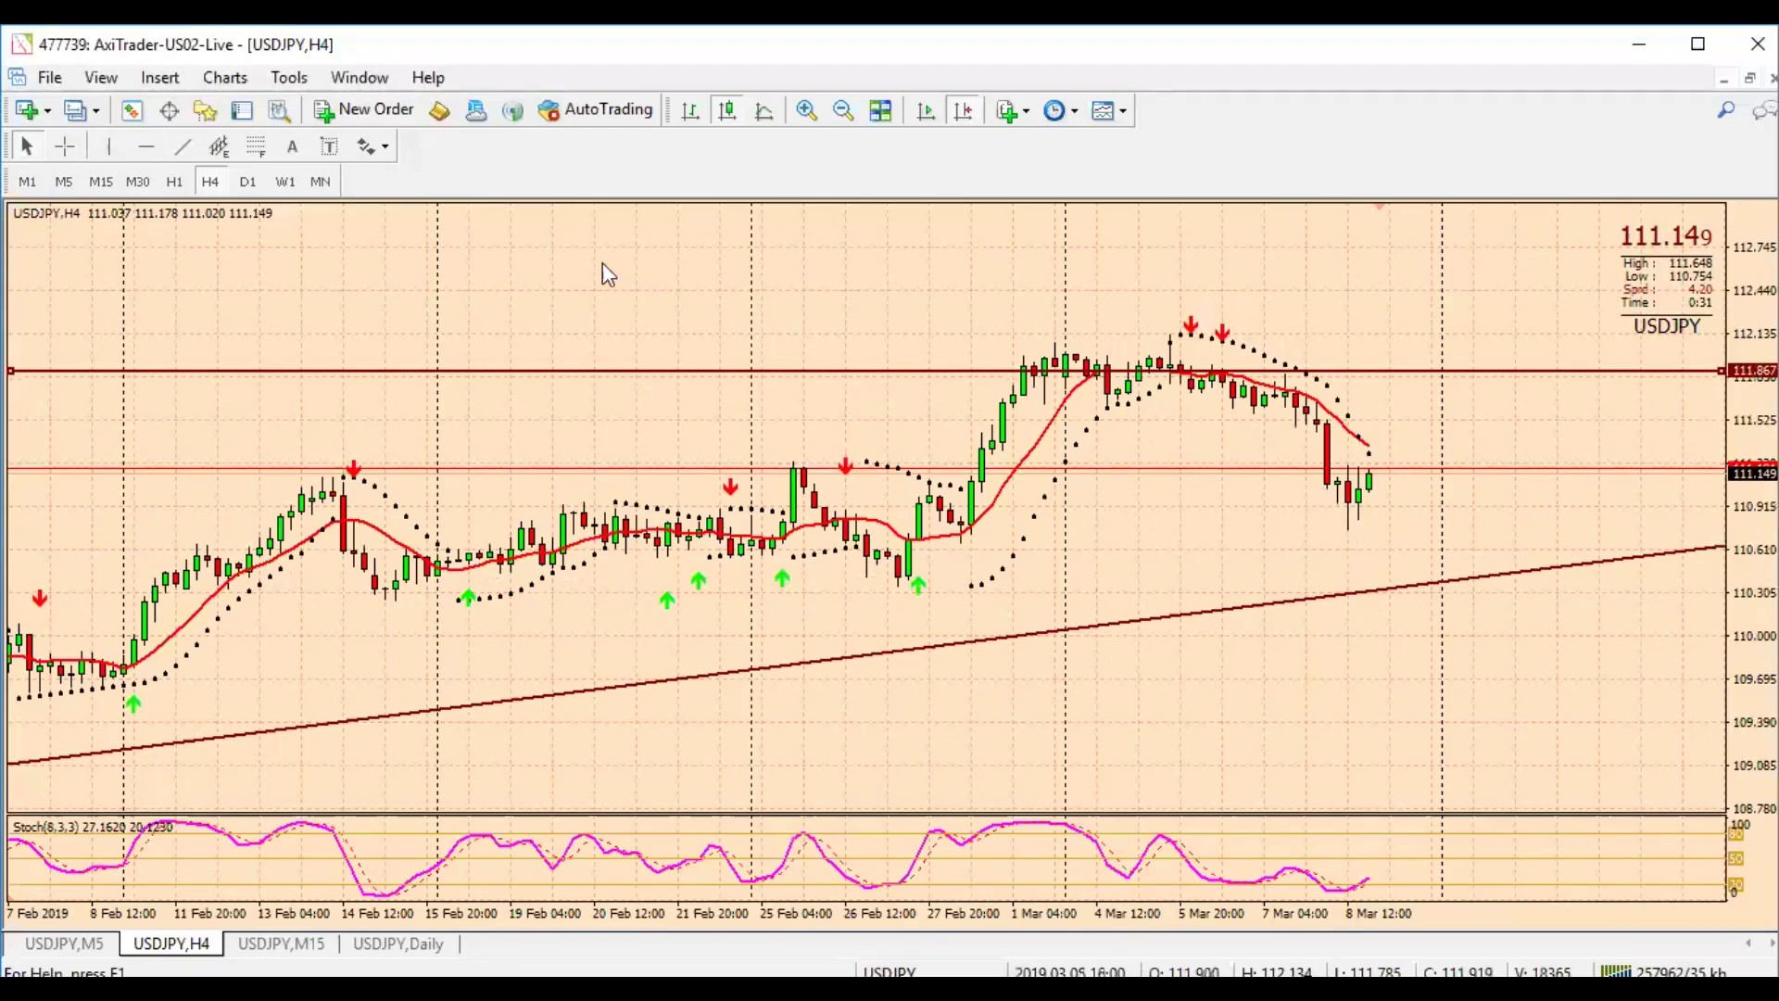
left_click(62, 148)
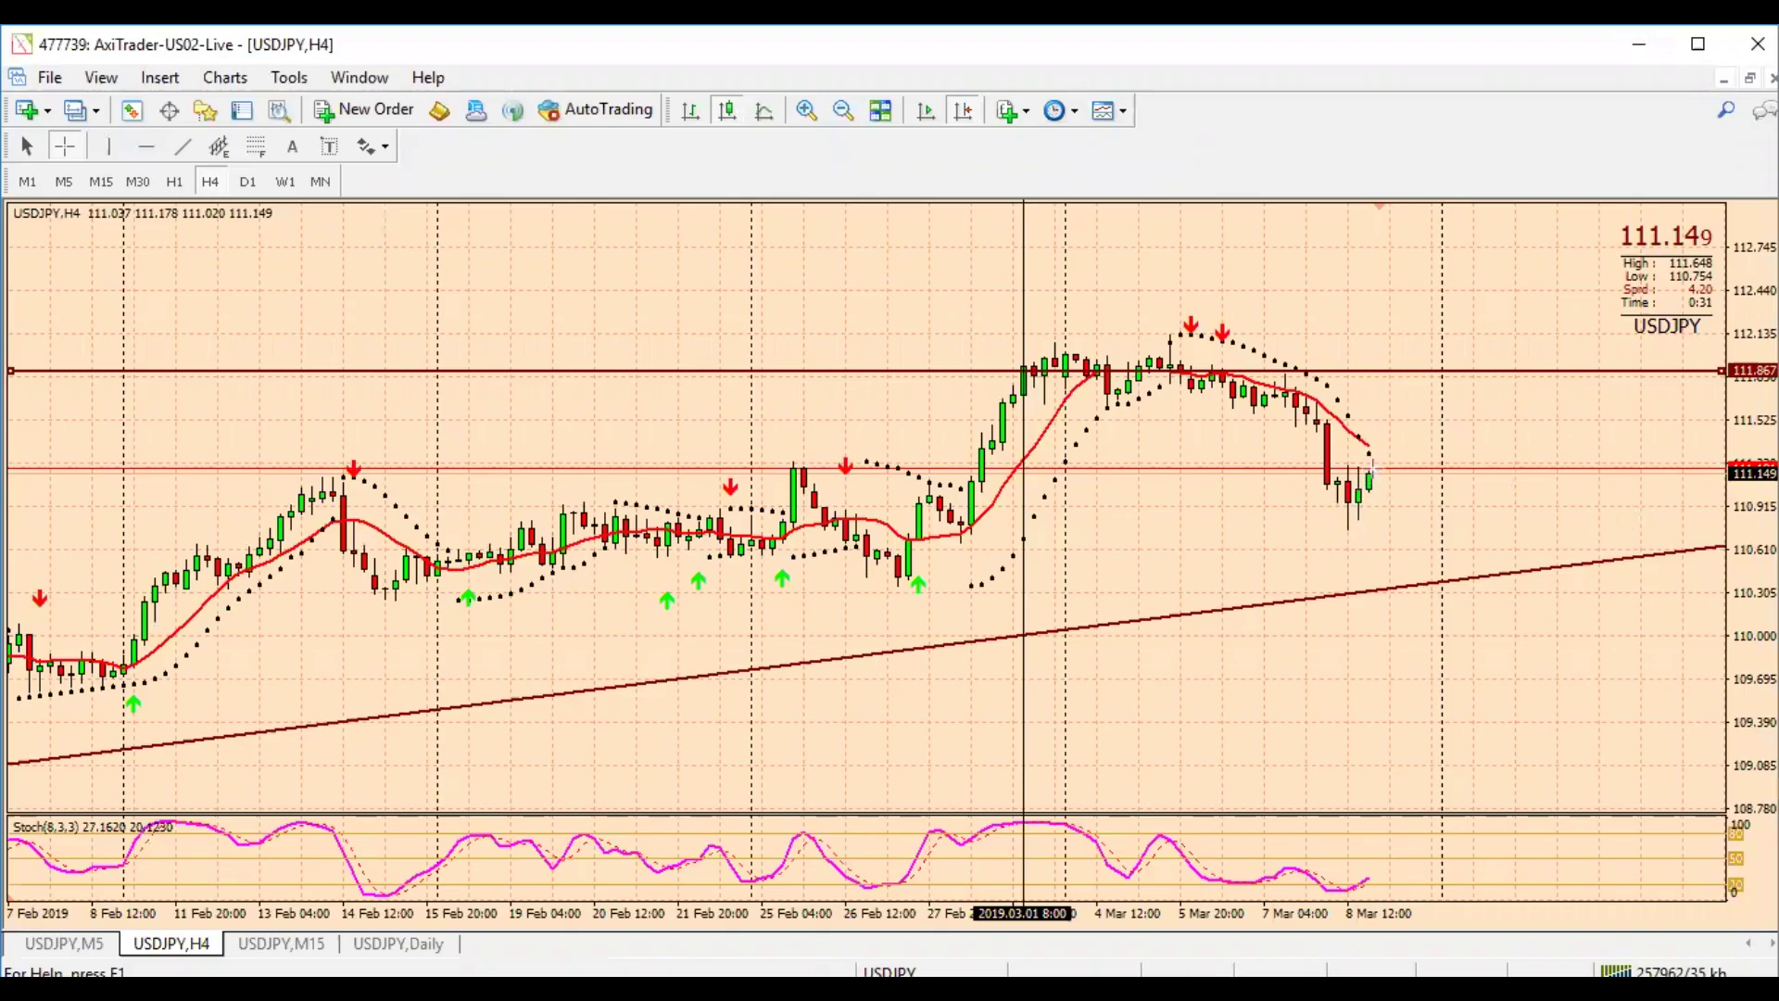
Draw red arrows projecting a drop to the rising trendline, a rise to 111.867, and a break below
left_click_drag(1371, 470, 1400, 582)
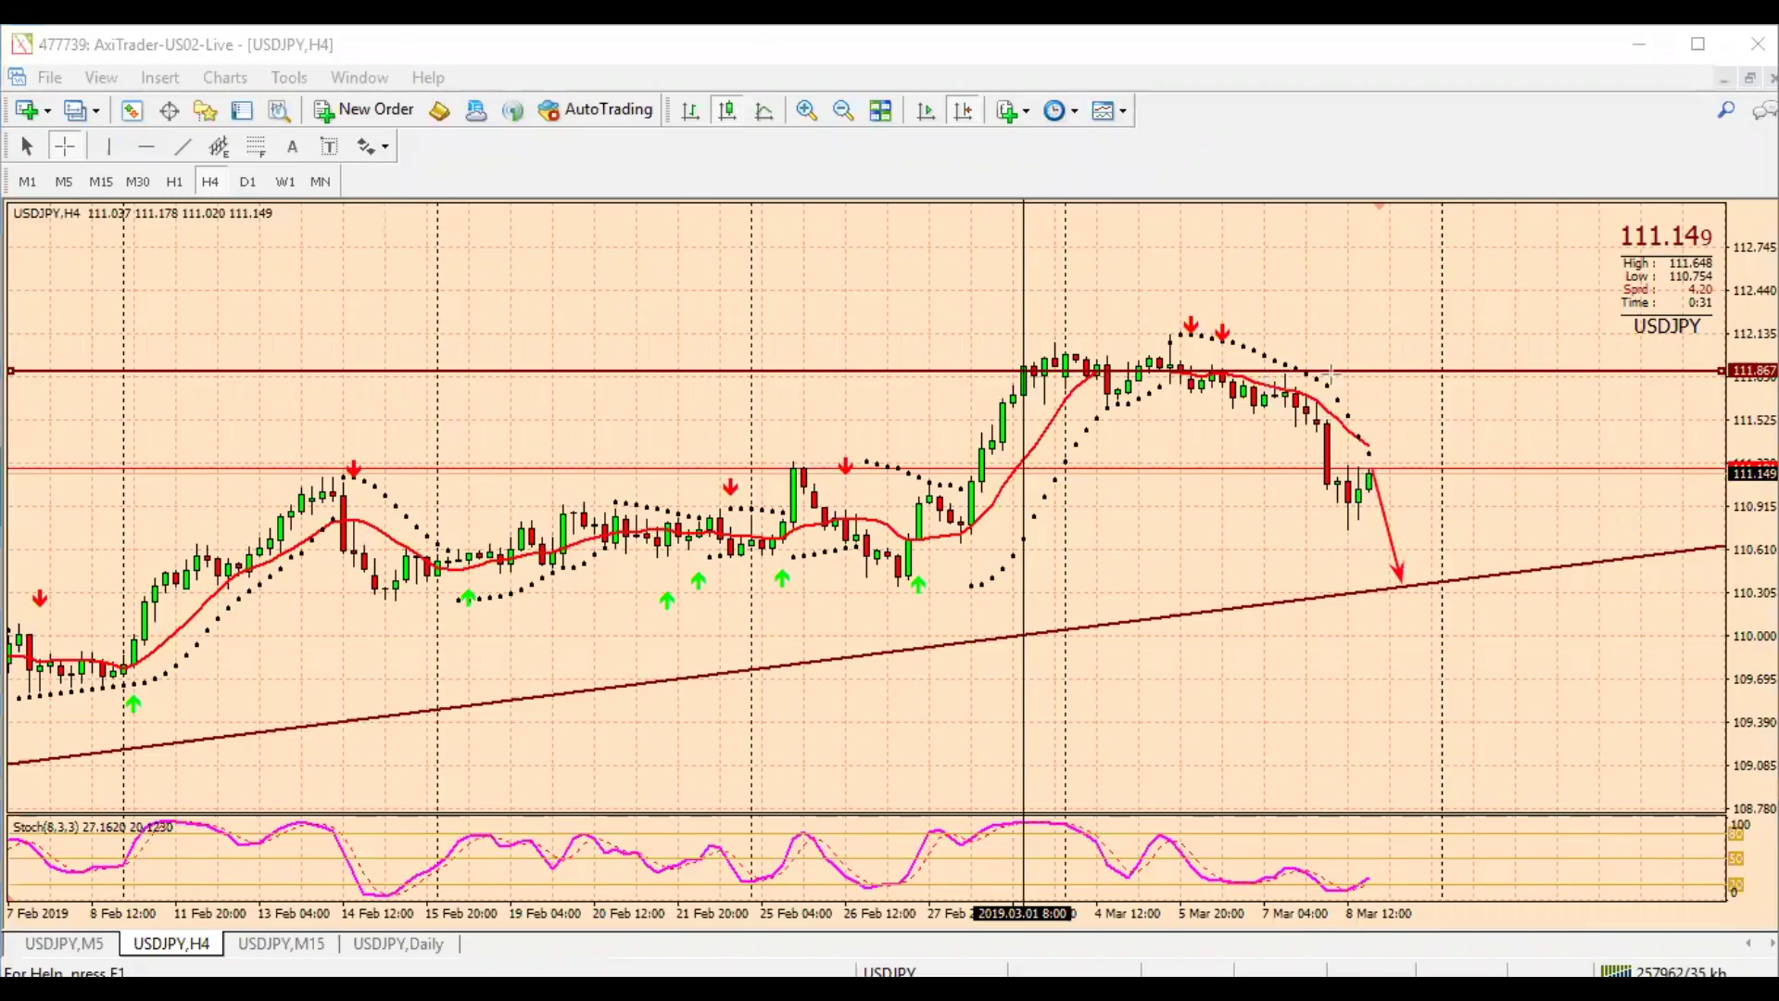
left_click_drag(1368, 454, 1387, 374)
mouse_move(1337, 482)
left_mouse_down()
mouse_move(1351, 432)
mouse_move(1463, 575)
left_mouse_up()
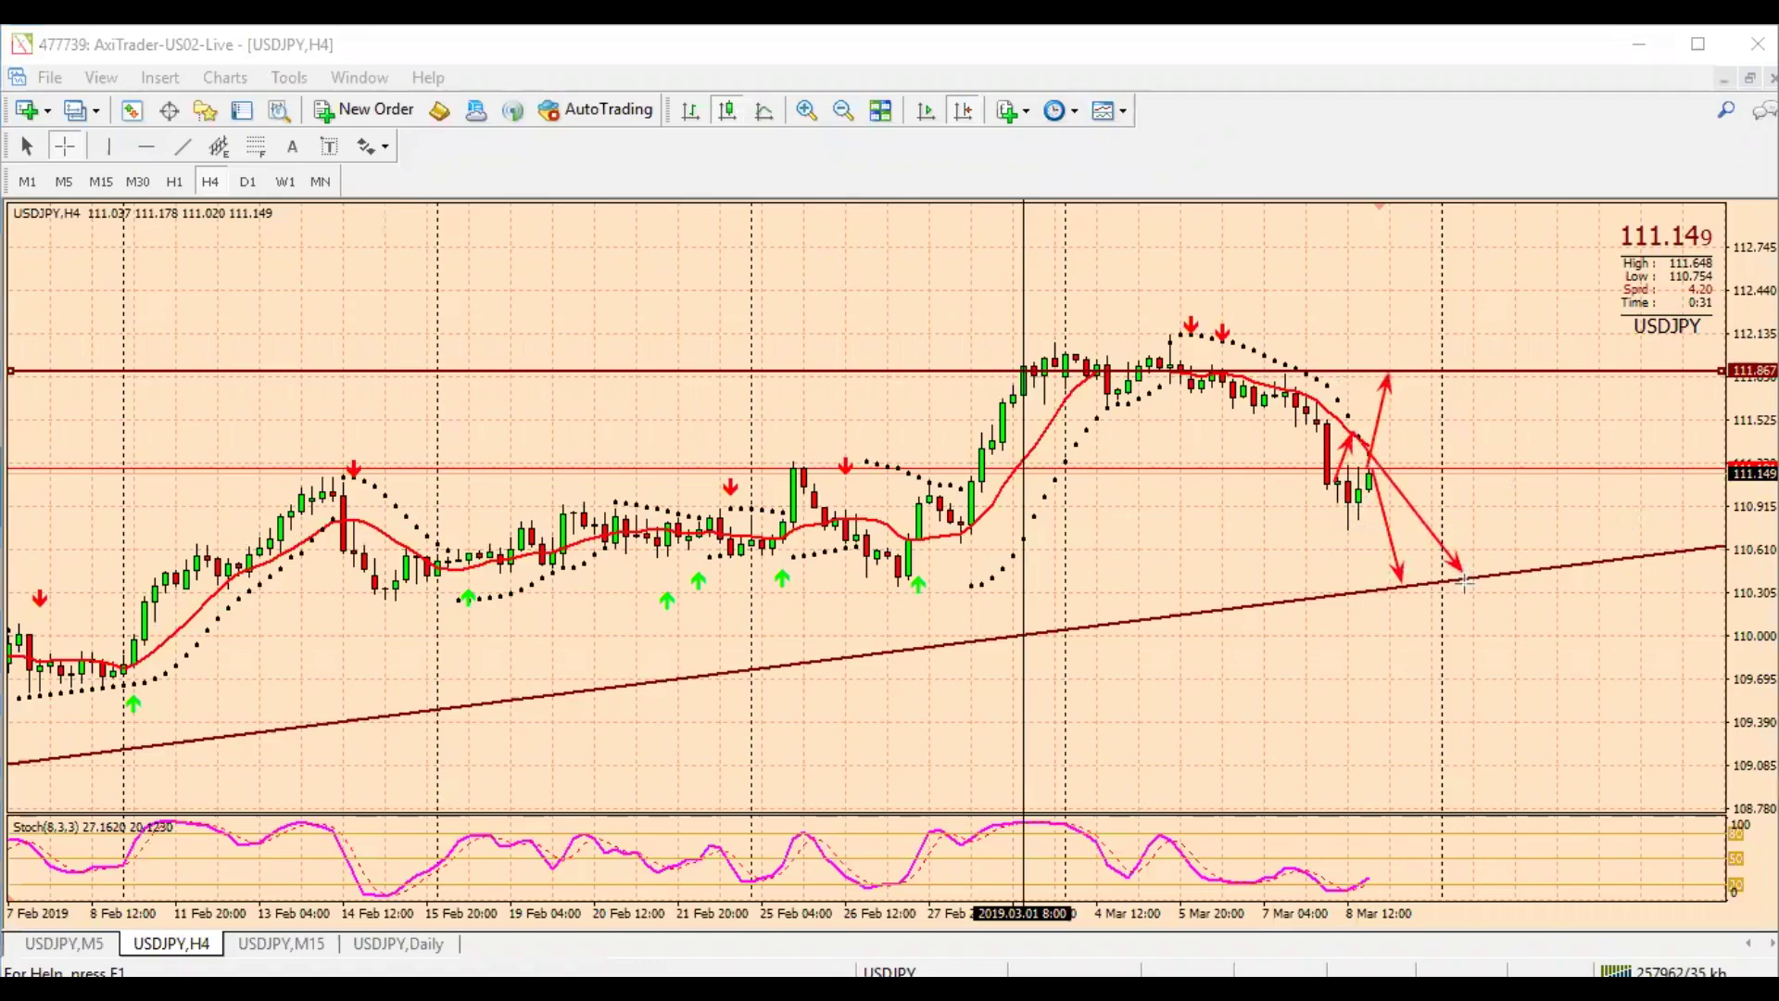
left_click_drag(1462, 584, 1529, 787)
Add horizontal arrows at the trendline level and recent peak, plus a rebound arrow to 111.867
left_click_drag(870, 594, 1647, 574)
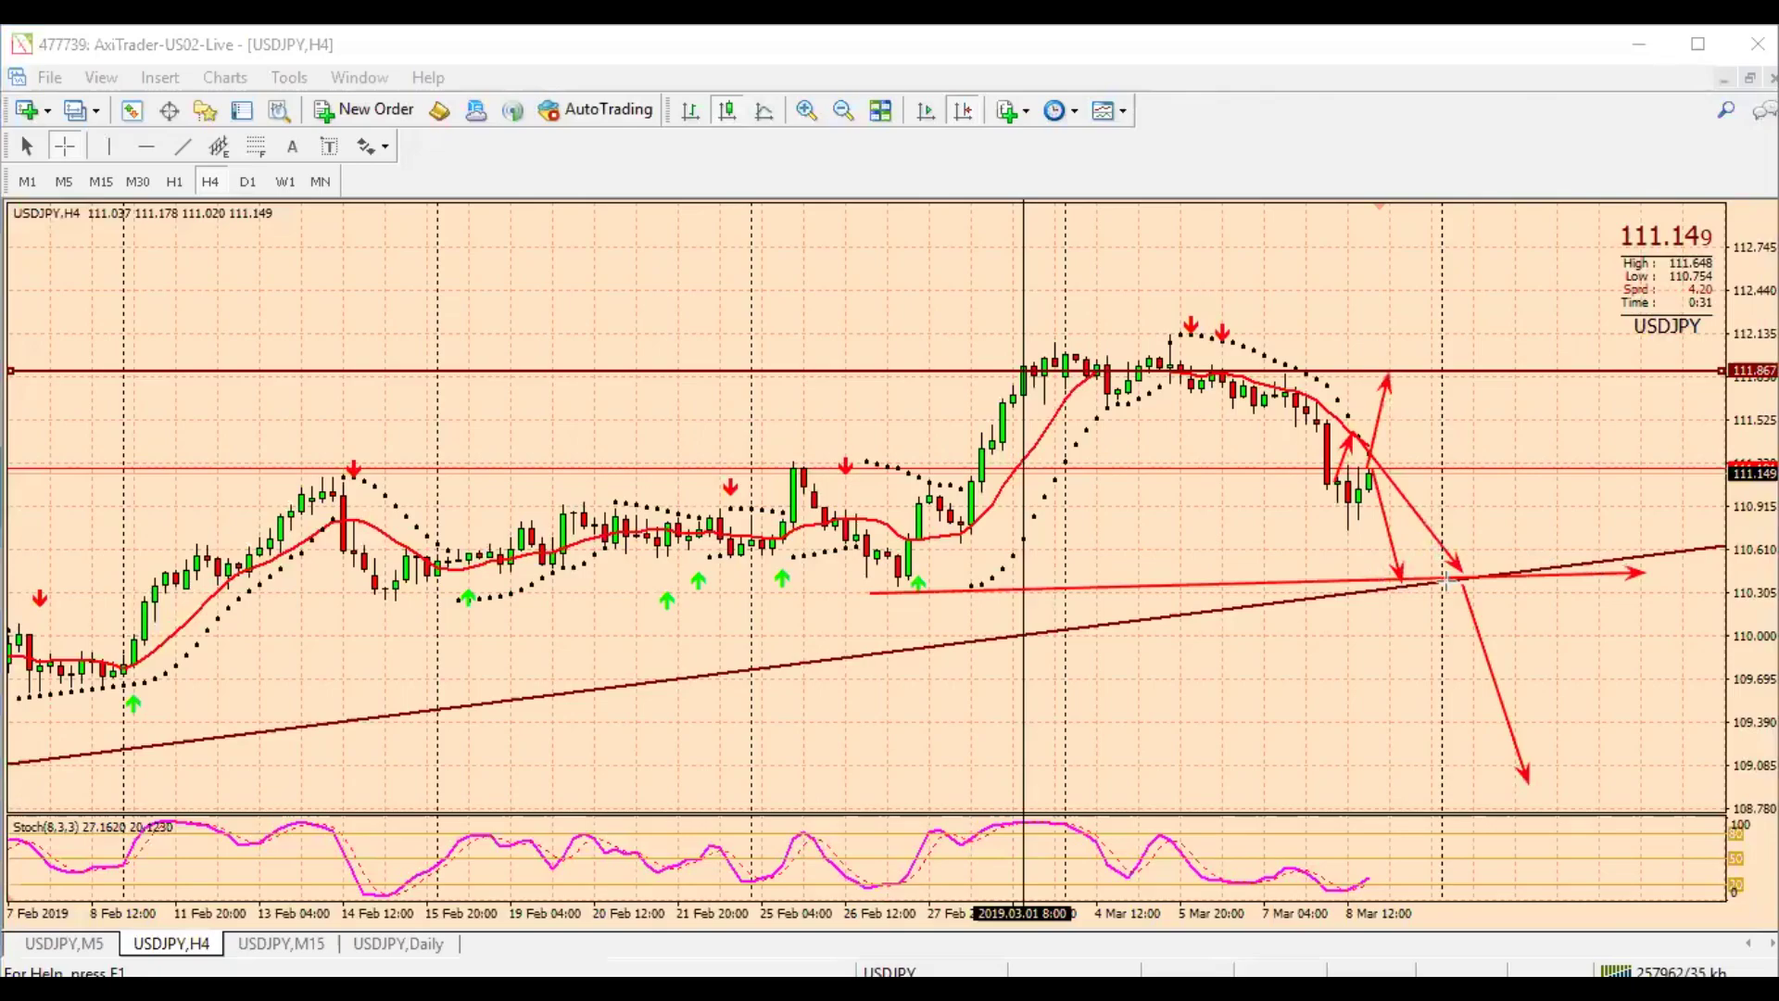
left_click_drag(1445, 579, 1494, 373)
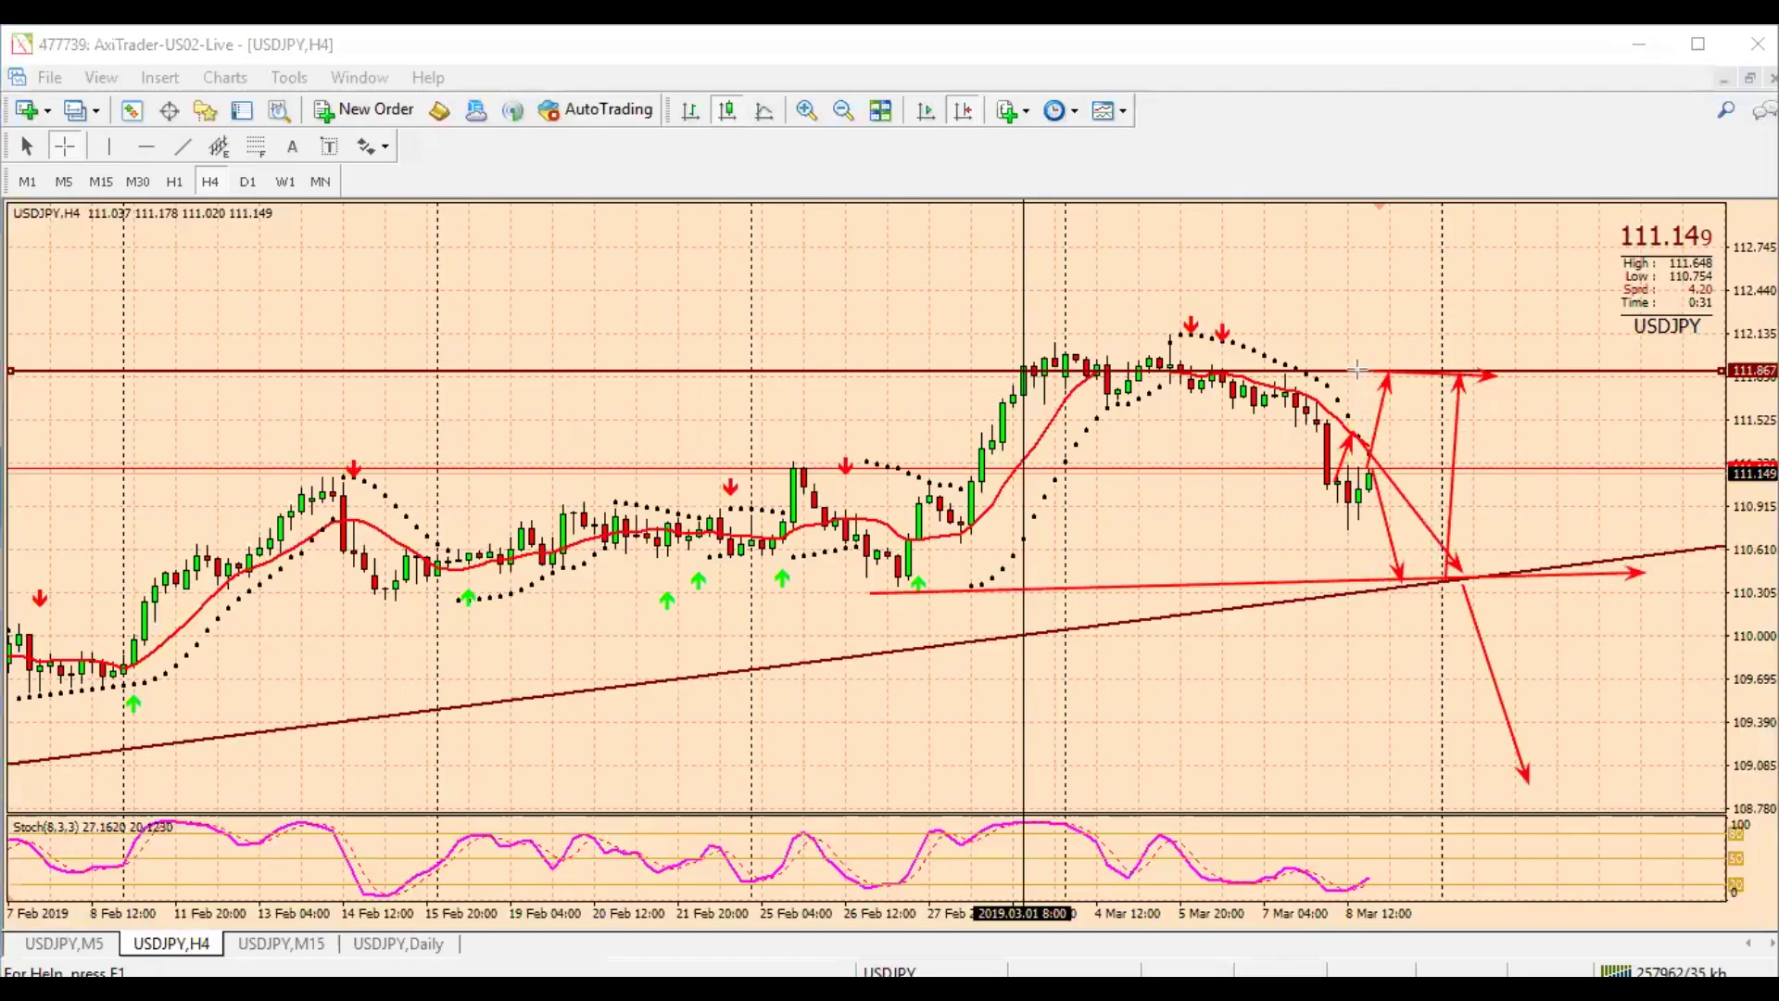
left_click_drag(1098, 325, 1218, 324)
mouse_move(1163, 330)
left_mouse_down()
mouse_move(1686, 261)
mouse_move(1678, 339)
left_mouse_up()
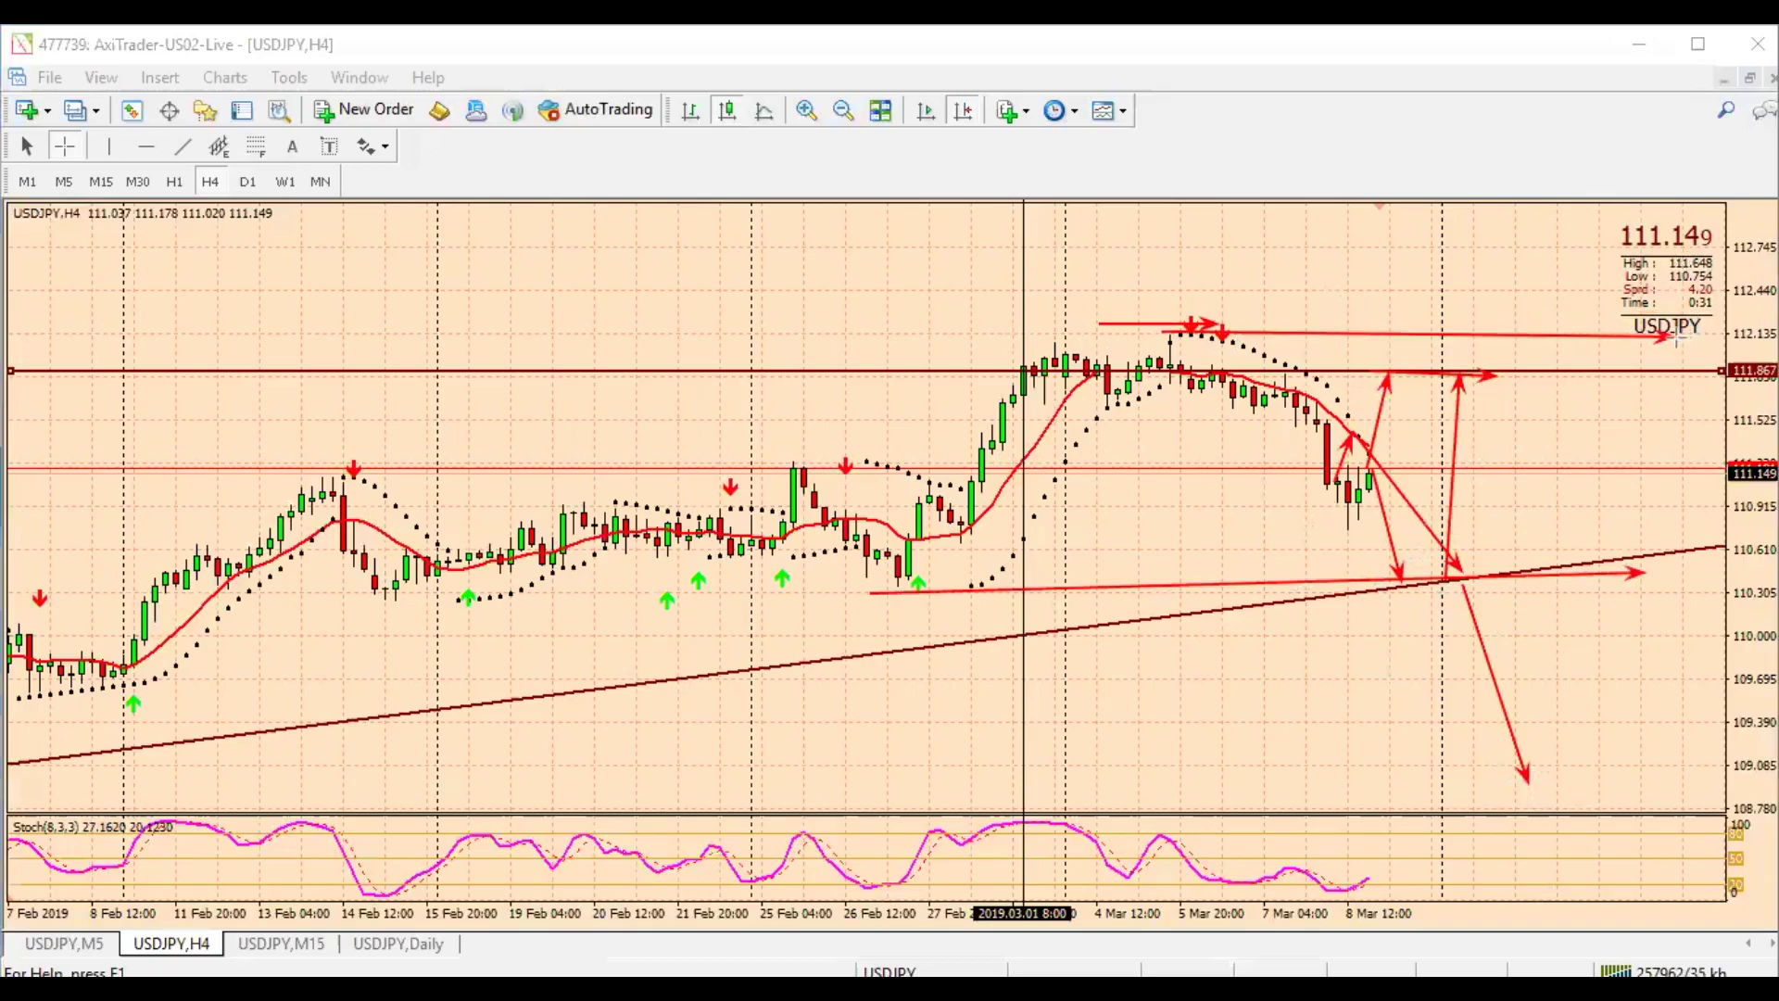